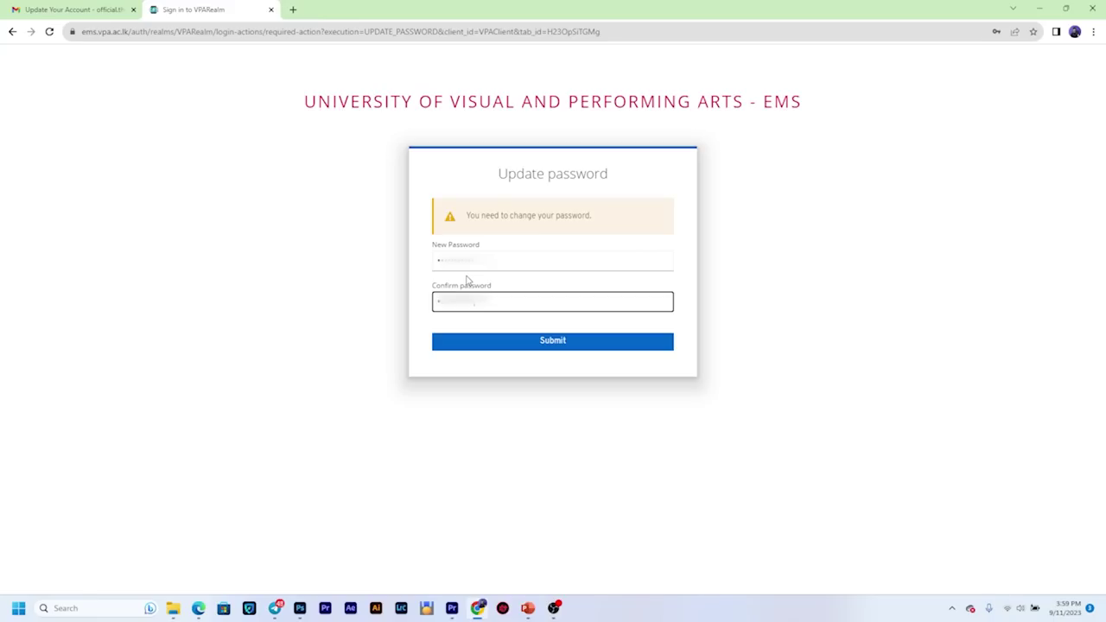
Step: Submit the Update password form to save the new EMS password and reach the login page
{"action": "left_click", "coordinate": [517, 344]}
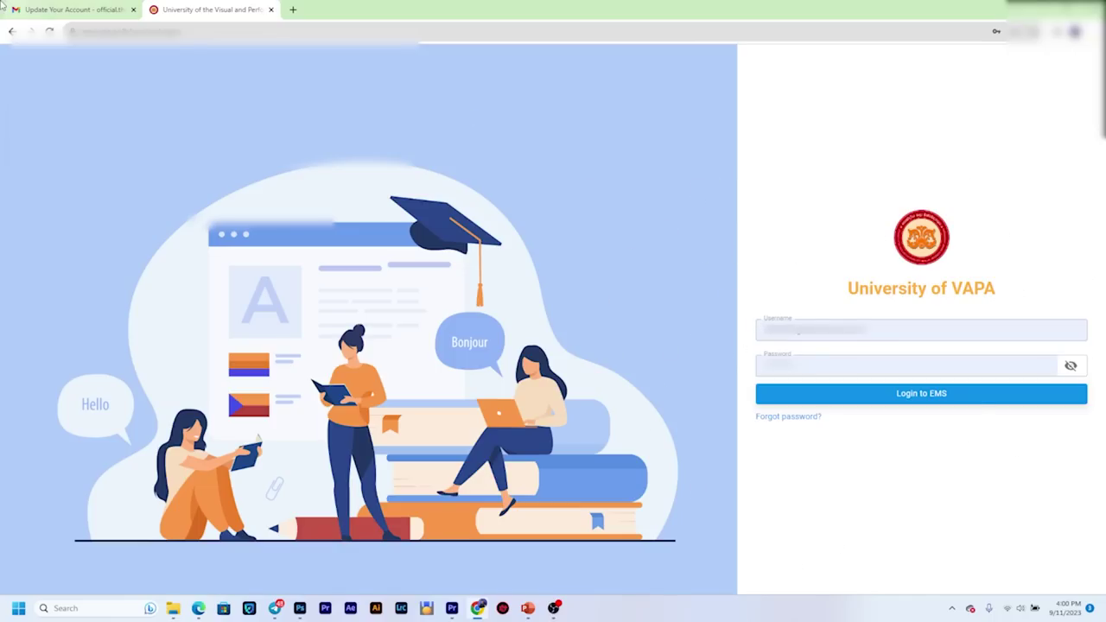
{"action": "left_click", "coordinate": [71, 9]}
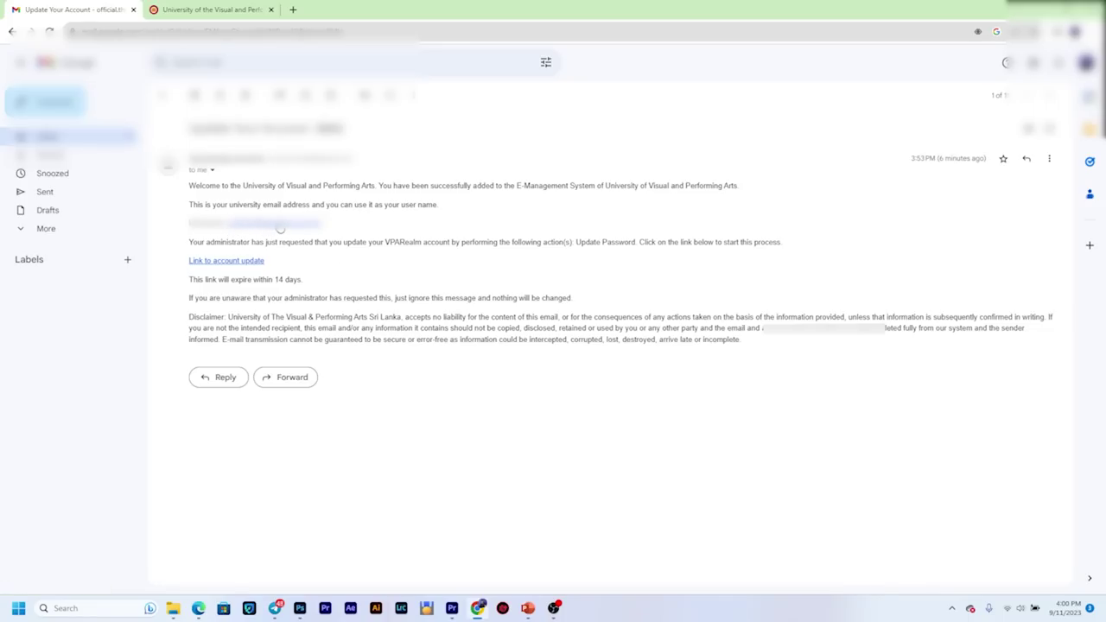
{"action": "left_click", "coordinate": [239, 12]}
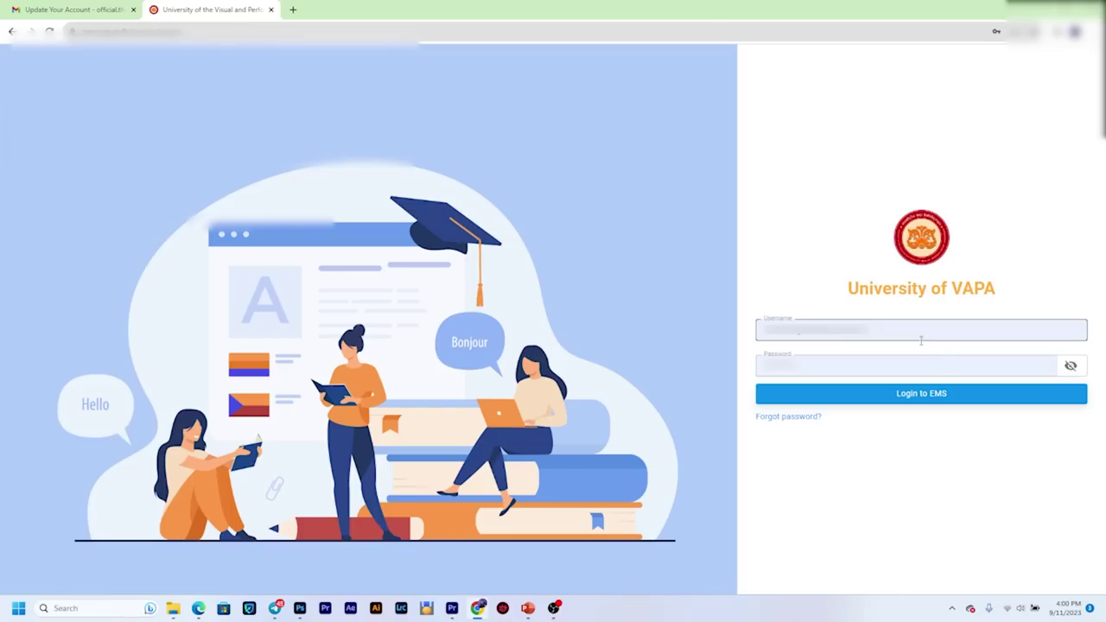
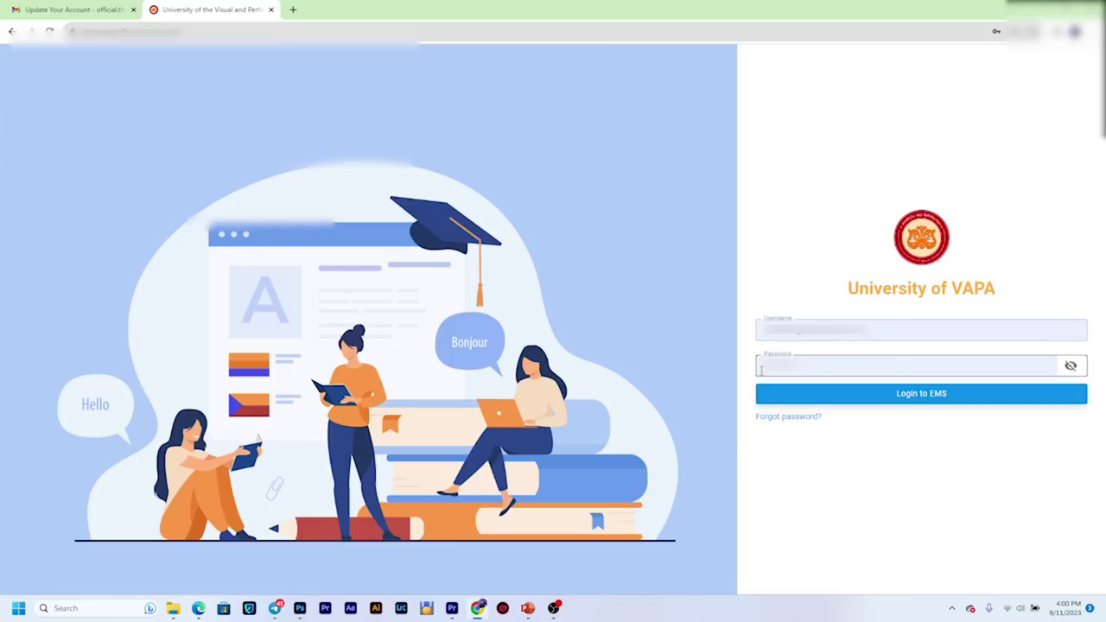
Step: Copy the university email address from the Gmail welcome message, then go back to the VAPA EMS login tab
{"action": "left_click", "coordinate": [791, 393]}
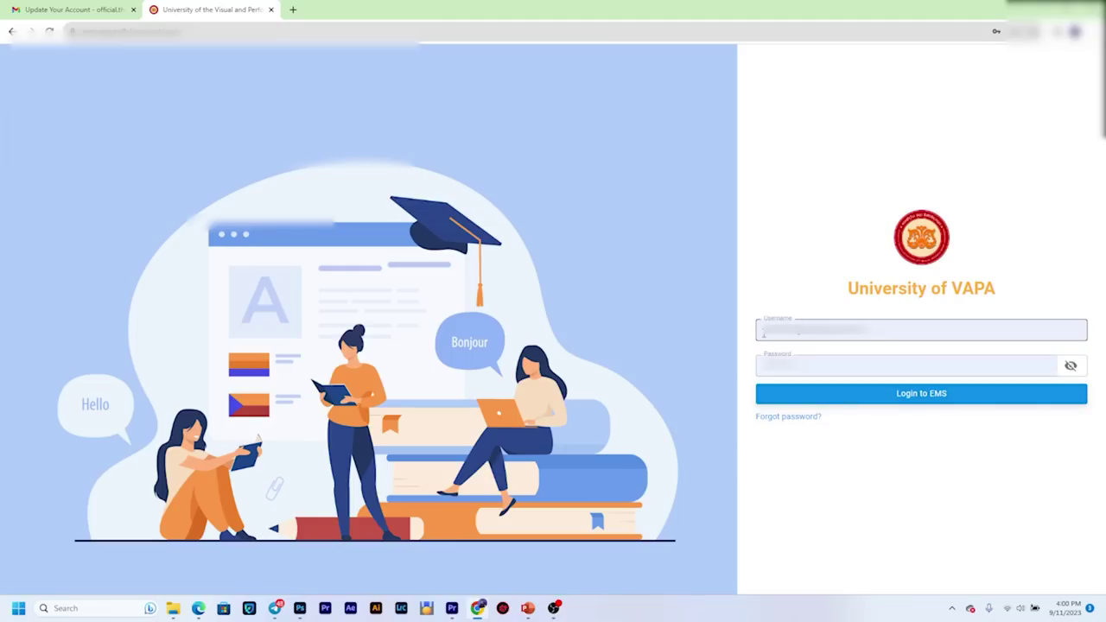
{"action": "left_click", "coordinate": [43, 10]}
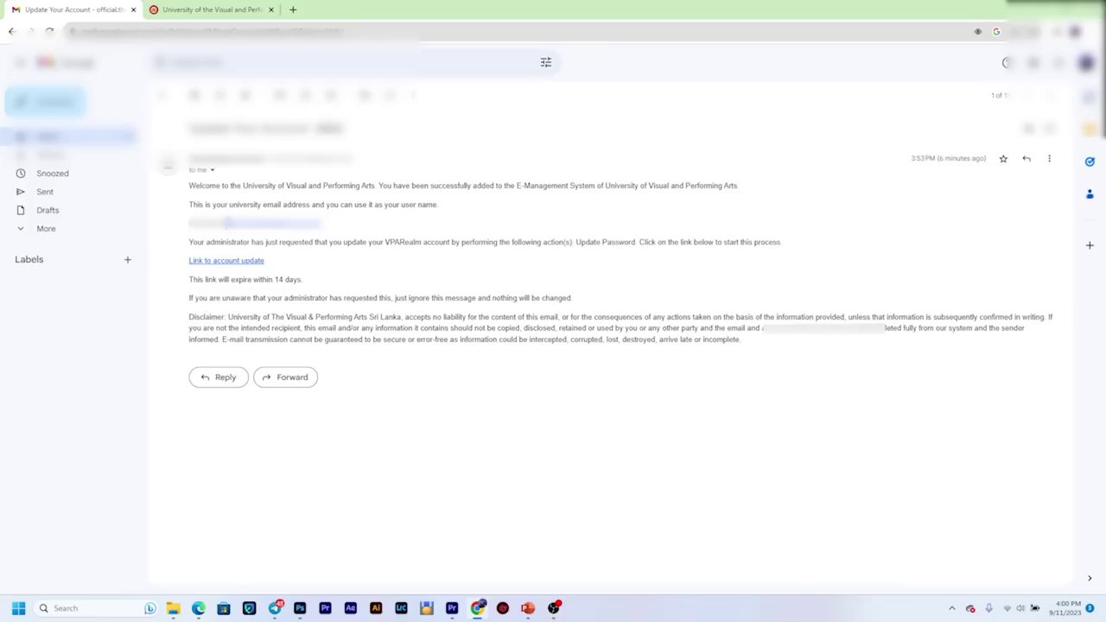
{"action": "left_click_drag", "start_coordinate": [226, 223], "coordinate": [329, 227]}
{"action": "right_click", "coordinate": [314, 225]}
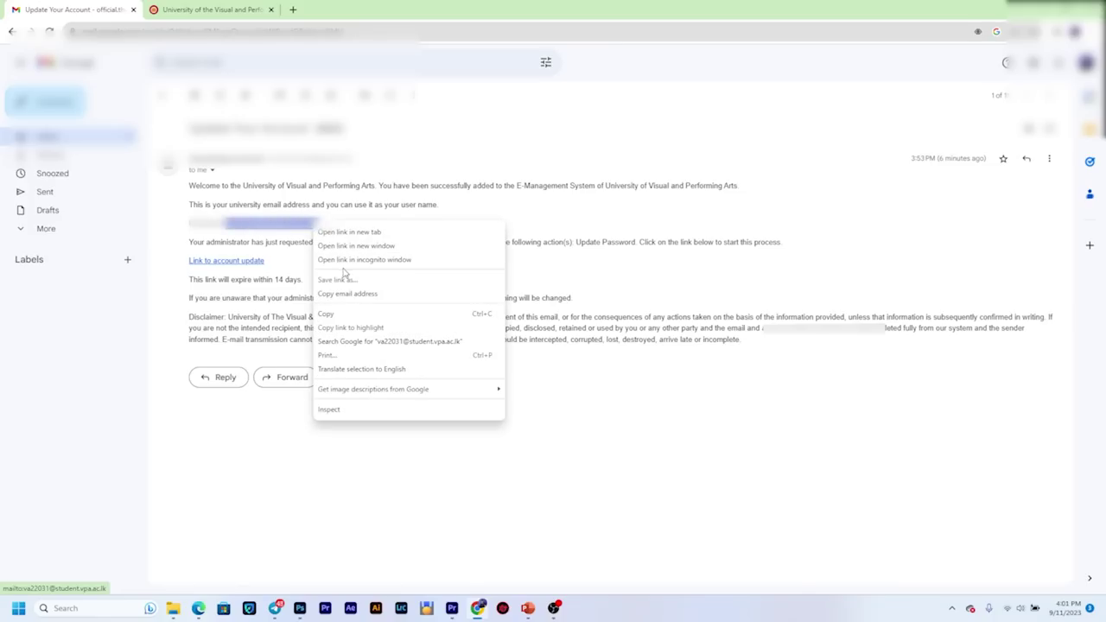
{"action": "left_click", "coordinate": [351, 314]}
{"action": "left_click", "coordinate": [211, 9]}
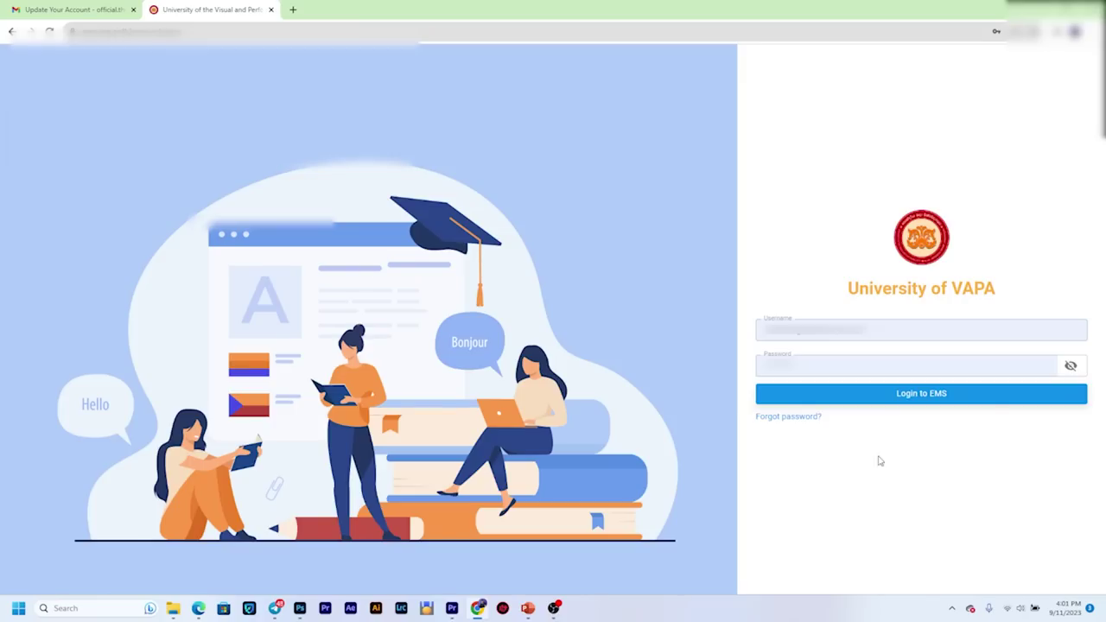
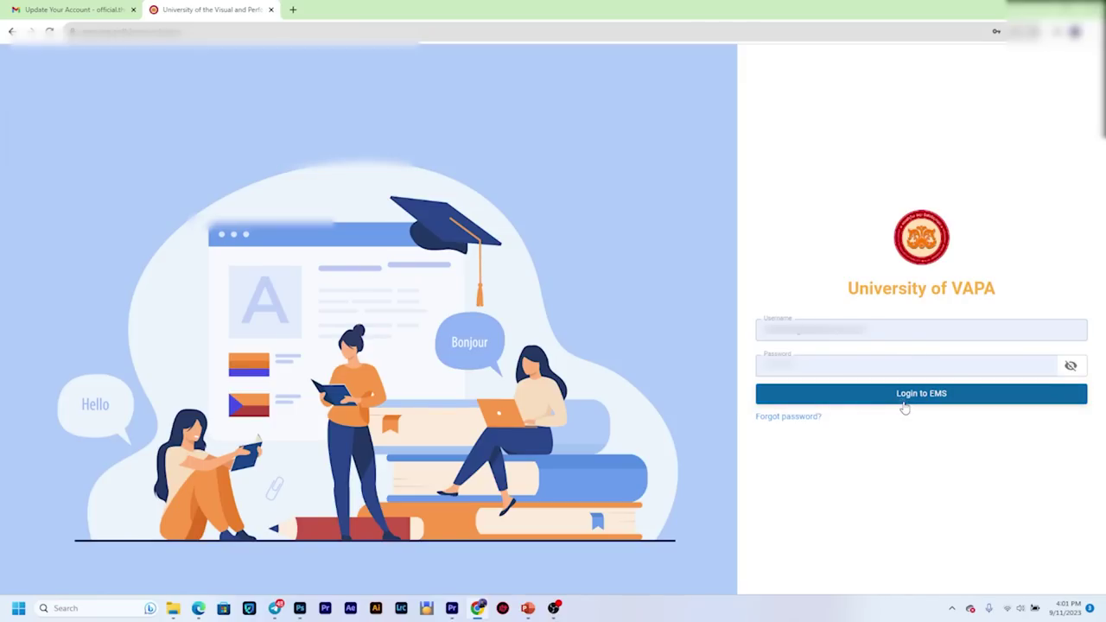
Step: Log in to UVPA EMS with the pre-filled username and password
{"action": "left_click", "coordinate": [903, 399]}
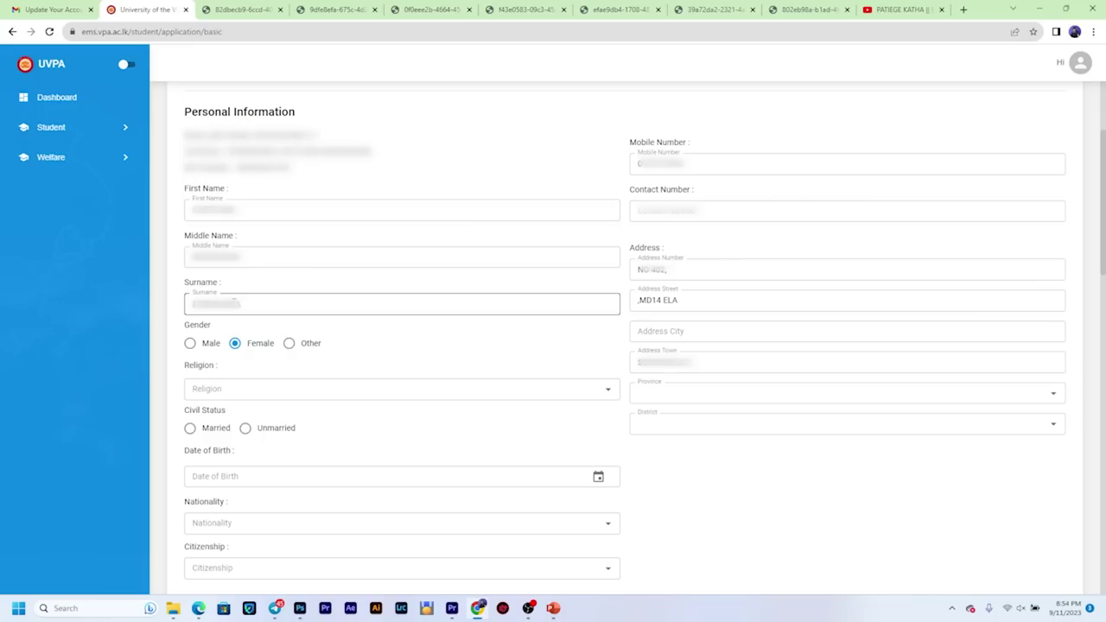
Step: Copy the Mobile Number value and paste it into the Contact Number field
{"action": "left_click", "coordinate": [195, 336]}
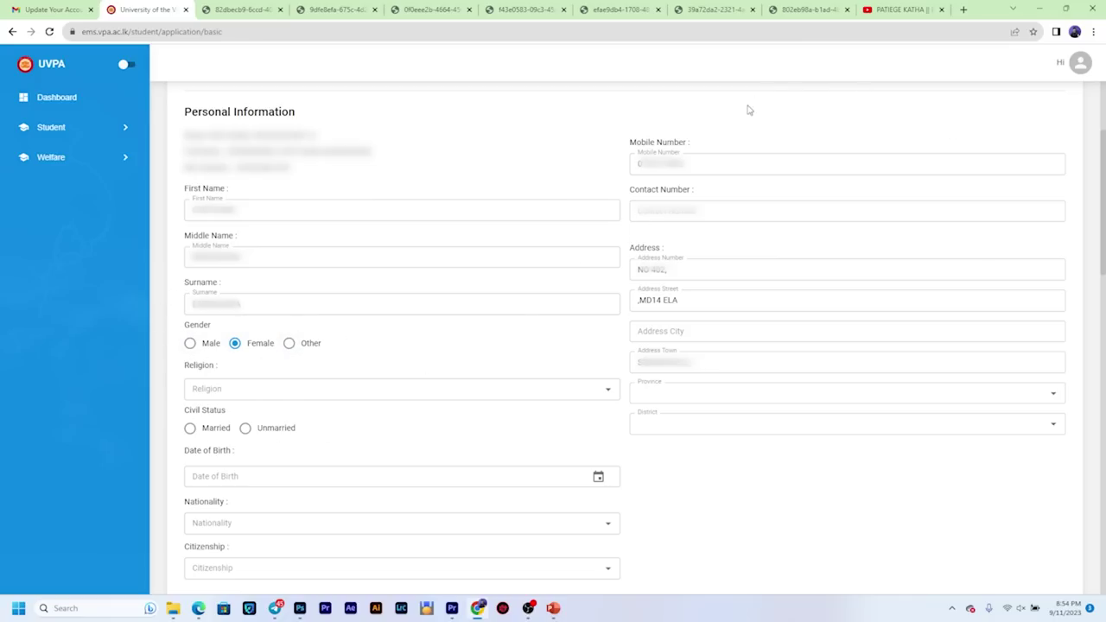
{"action": "left_click", "coordinate": [687, 167]}
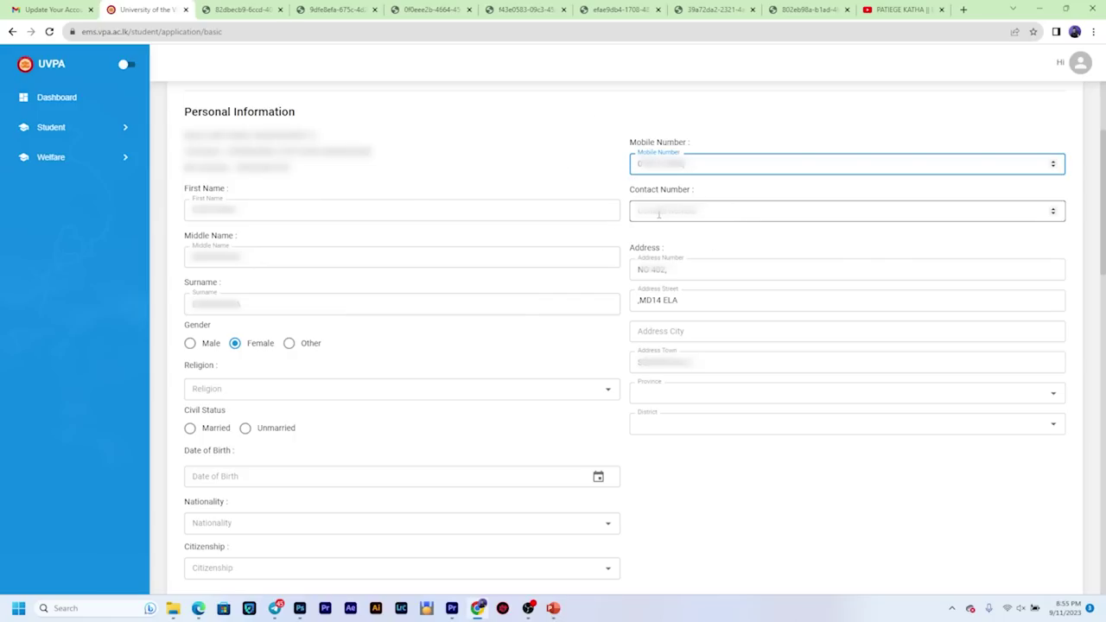
{"action": "left_click_drag", "start_coordinate": [698, 164], "coordinate": [637, 164]}
{"action": "right_click", "coordinate": [653, 171]}
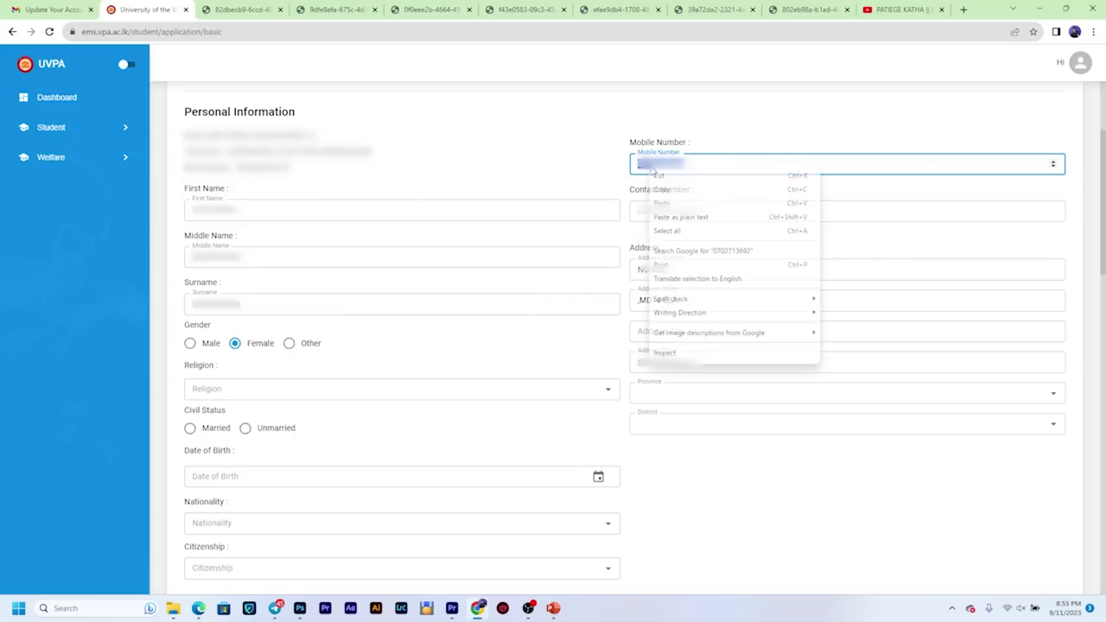
{"action": "left_click", "coordinate": [686, 190]}
{"action": "left_click", "coordinate": [676, 200]}
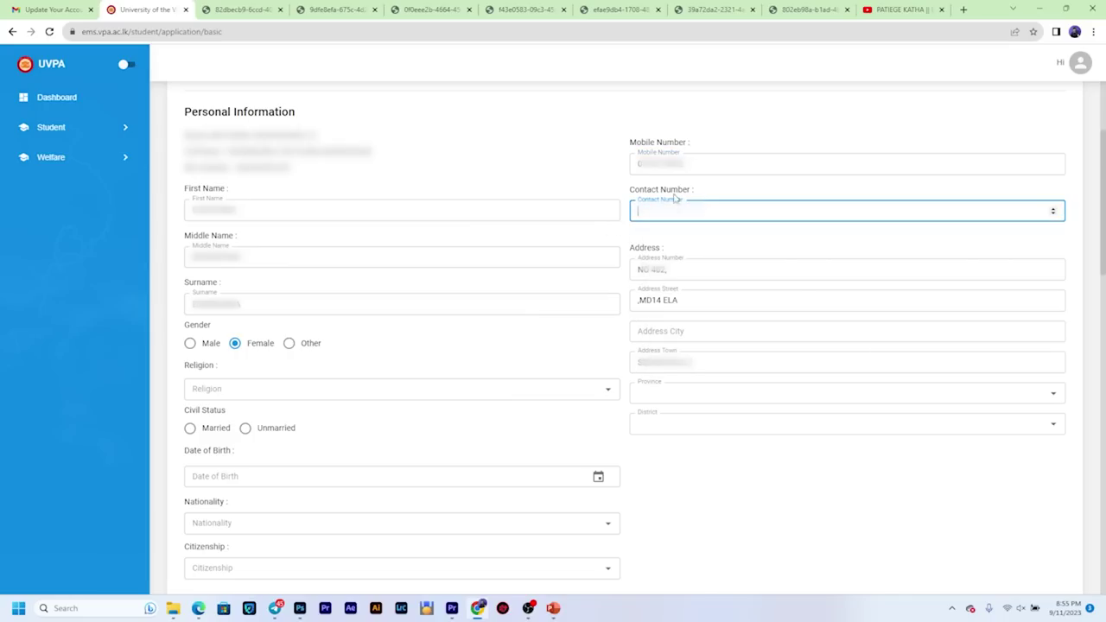
{"action": "right_click", "coordinate": [664, 216]}
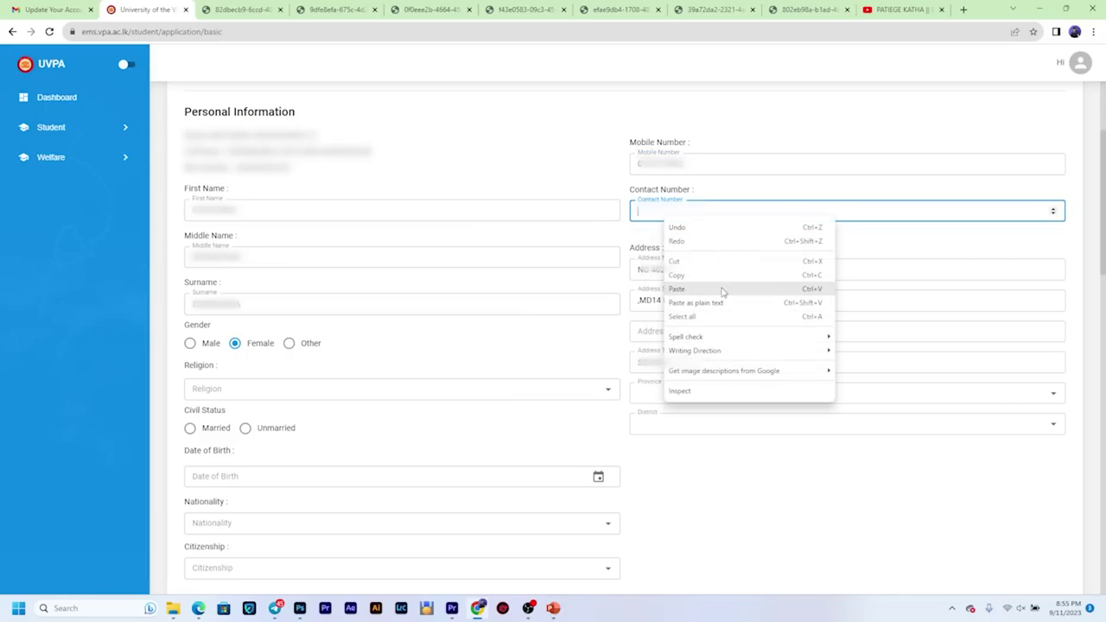
{"action": "left_click", "coordinate": [724, 290]}
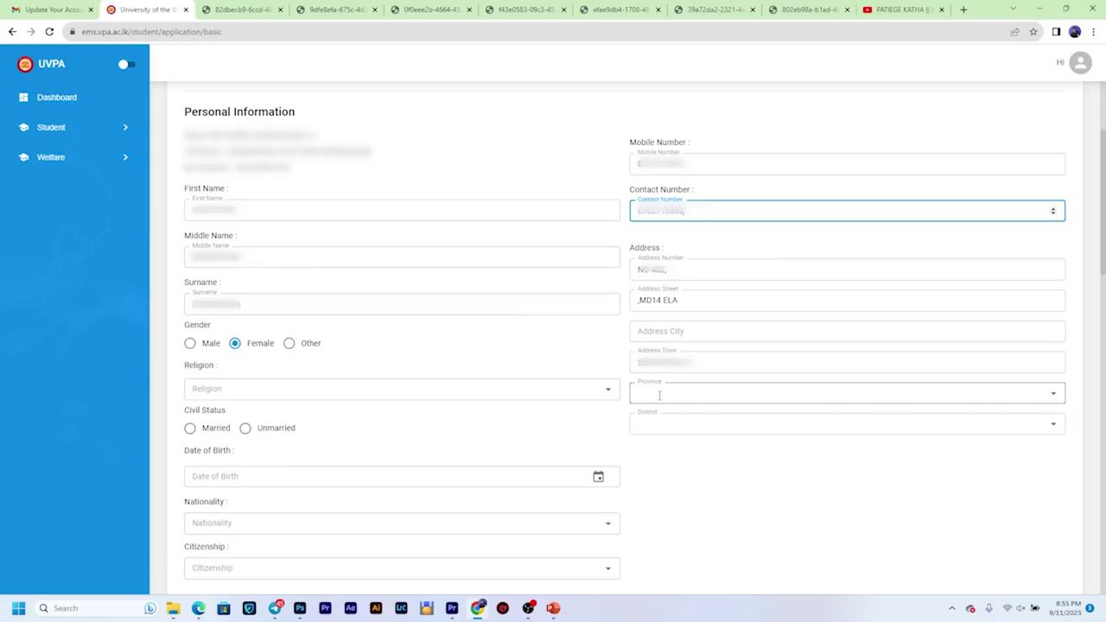
Step: Set province Uva, district Monaragala, religion Buddhism and civil status Unmarried
{"action": "left_click", "coordinate": [665, 394]}
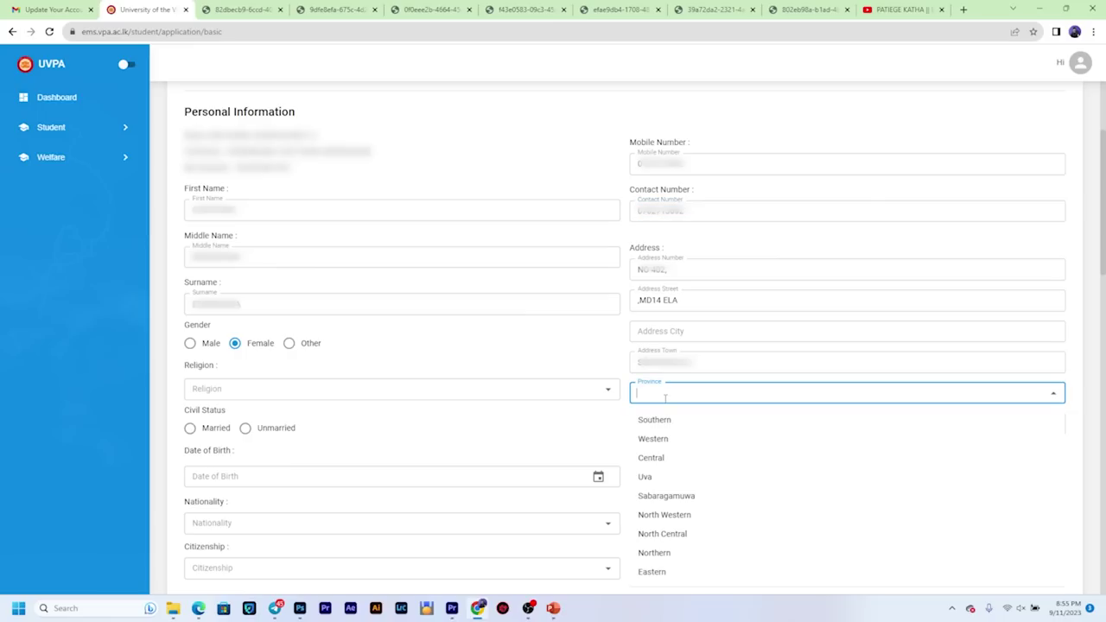
{"action": "left_click", "coordinate": [666, 478]}
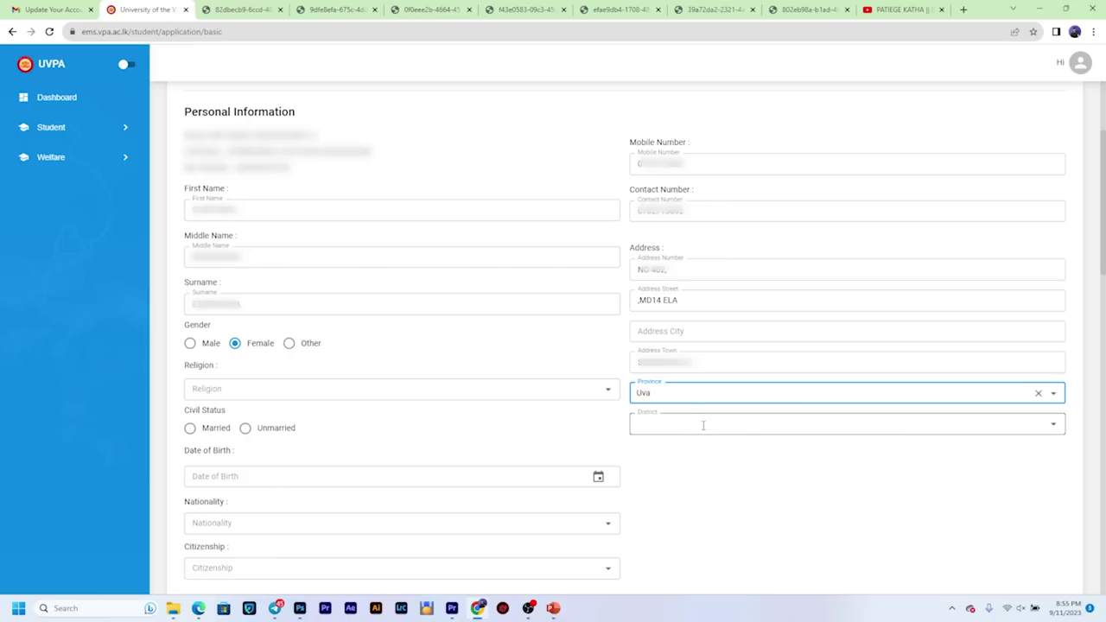
{"action": "left_click", "coordinate": [703, 426]}
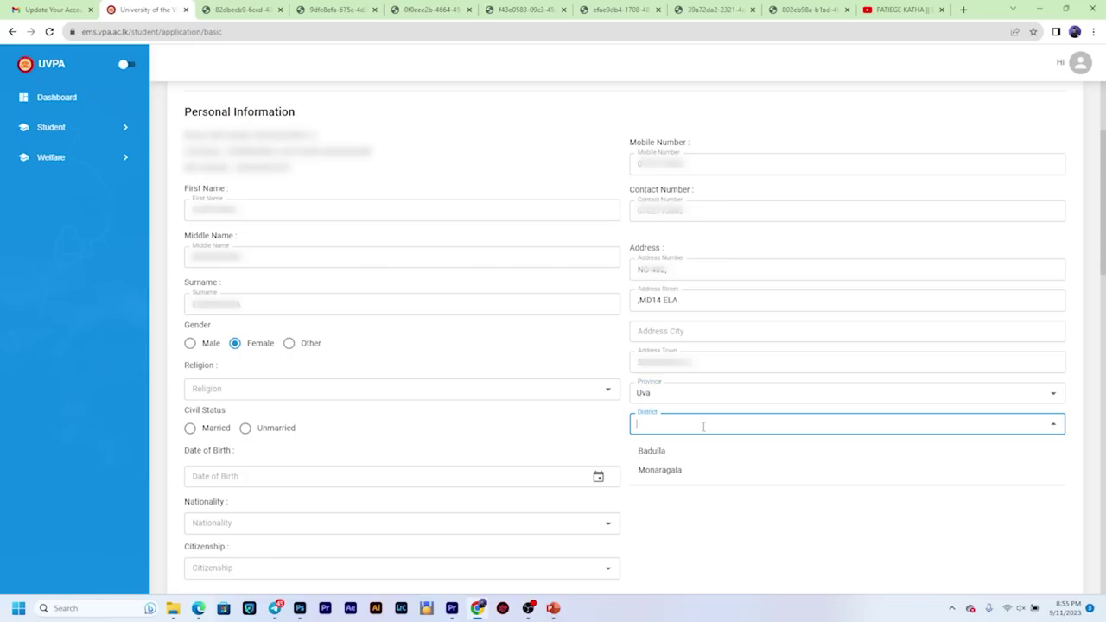
{"action": "left_click", "coordinate": [689, 471]}
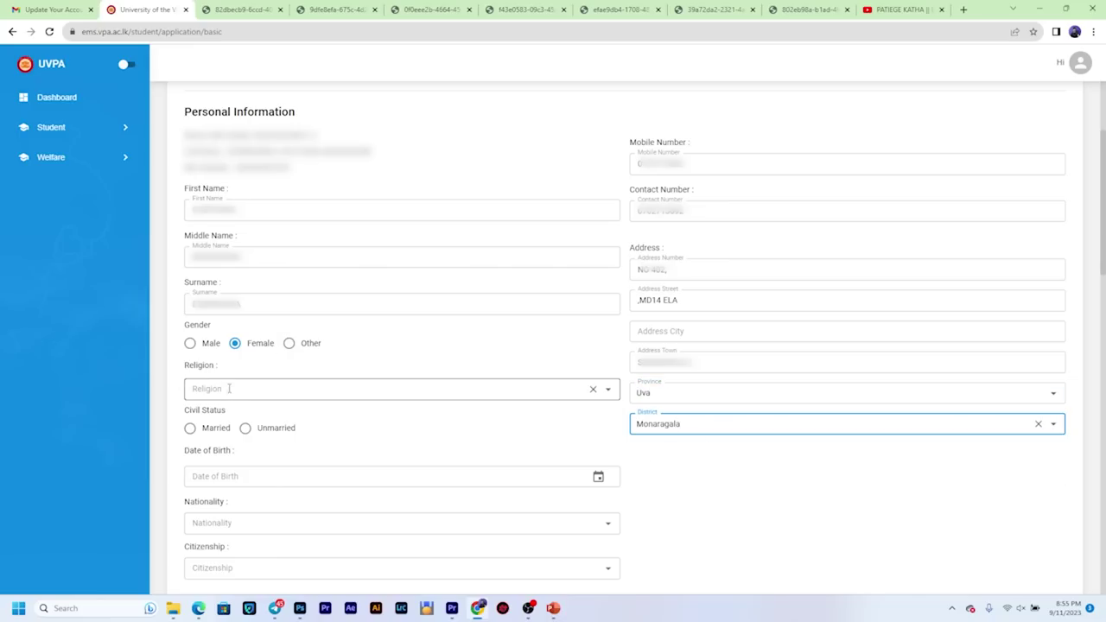
{"action": "left_click", "coordinate": [233, 386]}
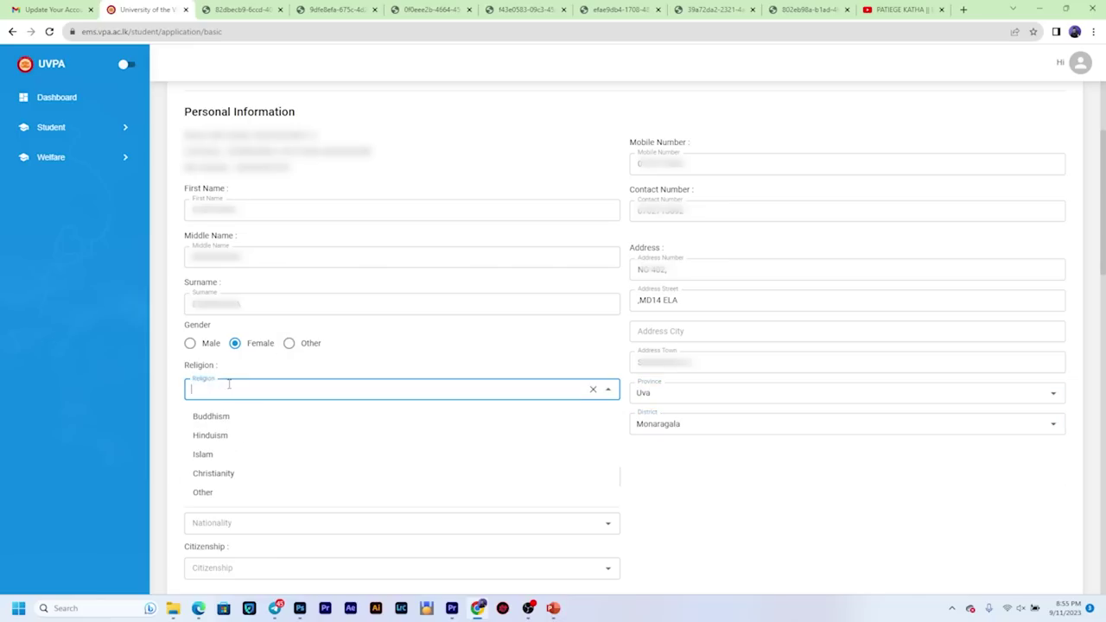
{"action": "left_click", "coordinate": [237, 416]}
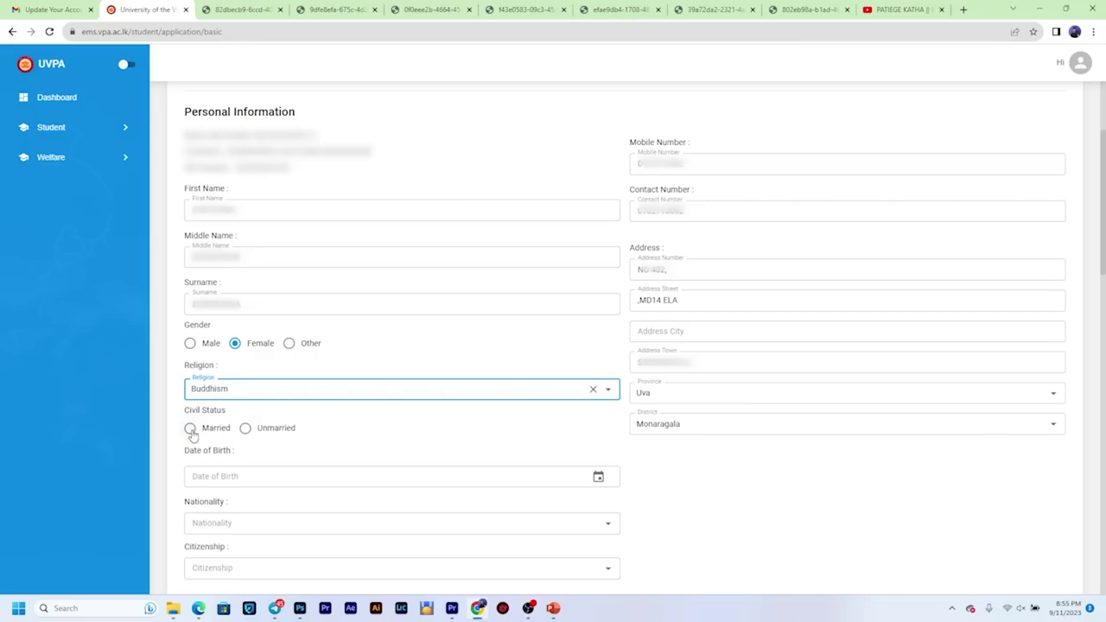
{"action": "left_click", "coordinate": [245, 427]}
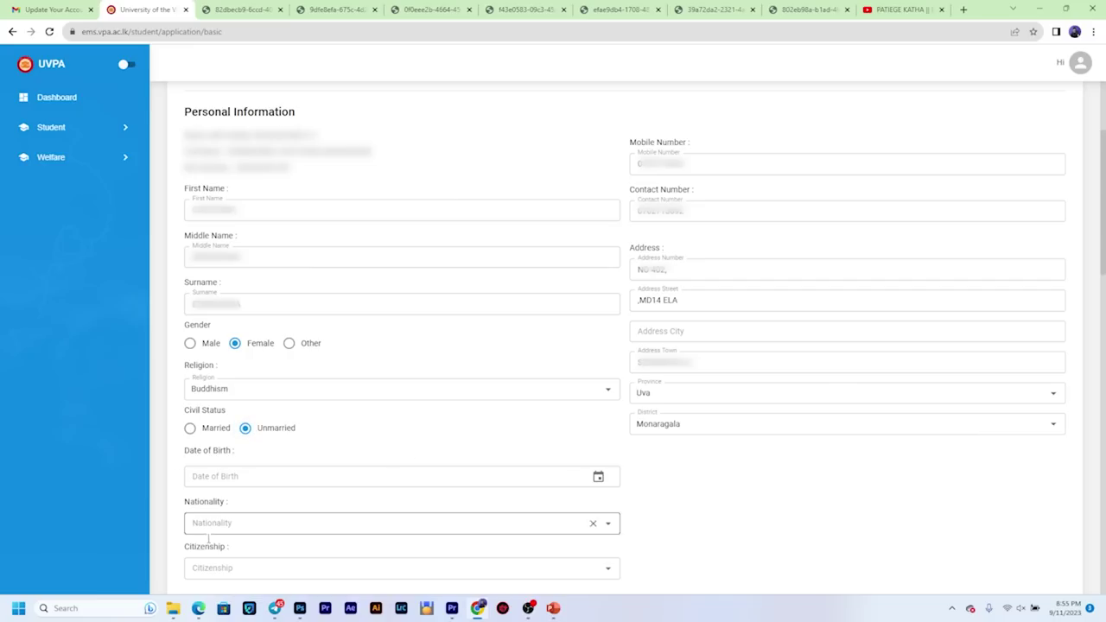
{"action": "left_click", "coordinate": [266, 476]}
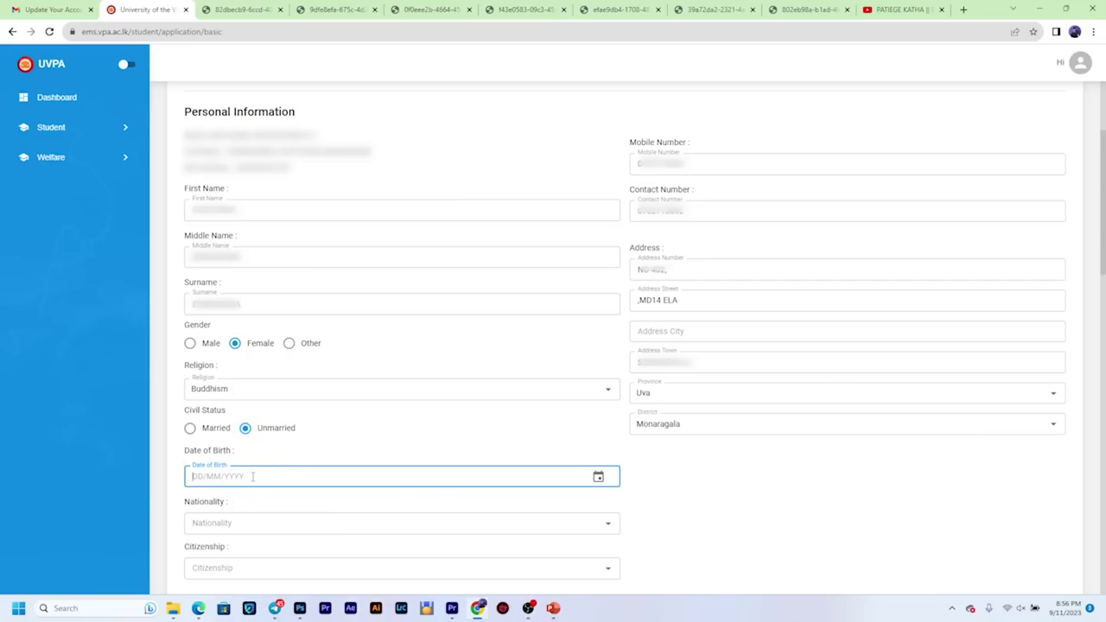
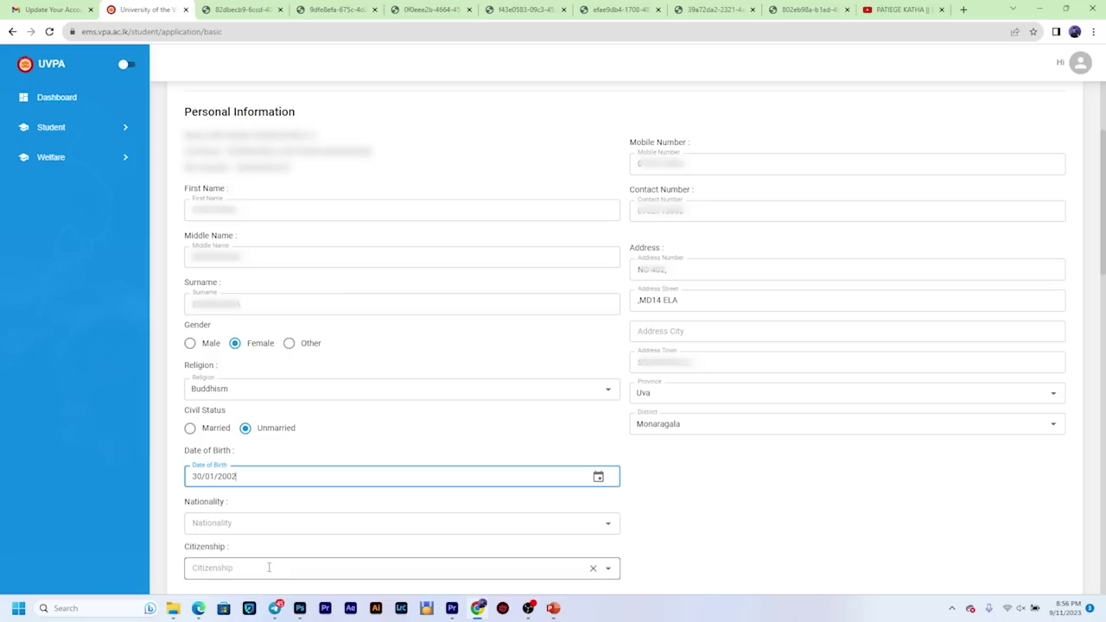
{"action": "left_click", "coordinate": [291, 523]}
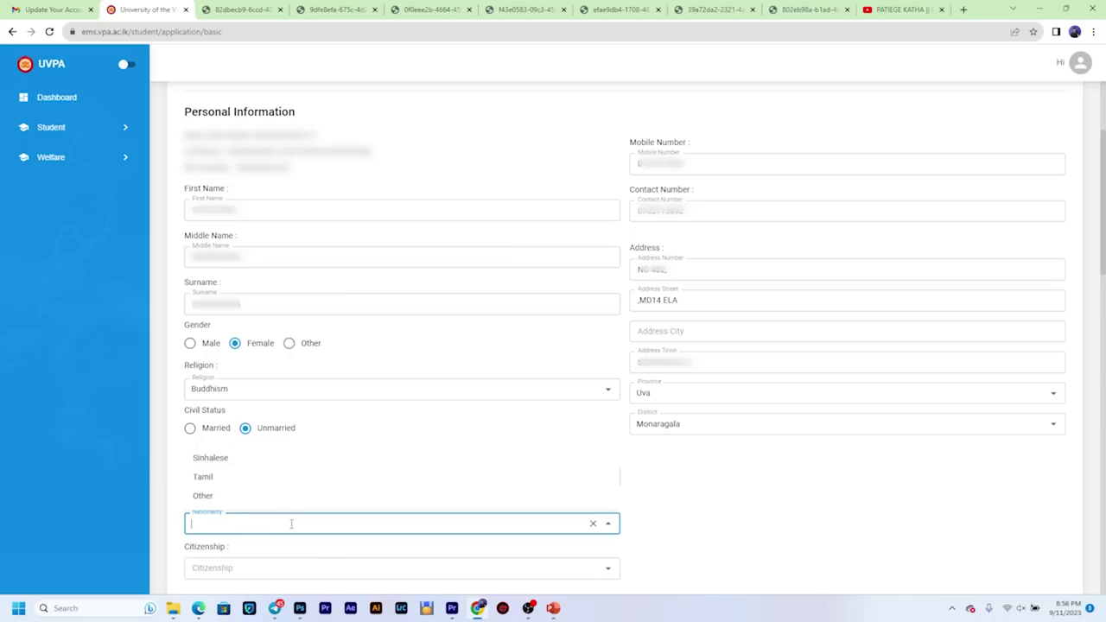
{"action": "left_click", "coordinate": [222, 458]}
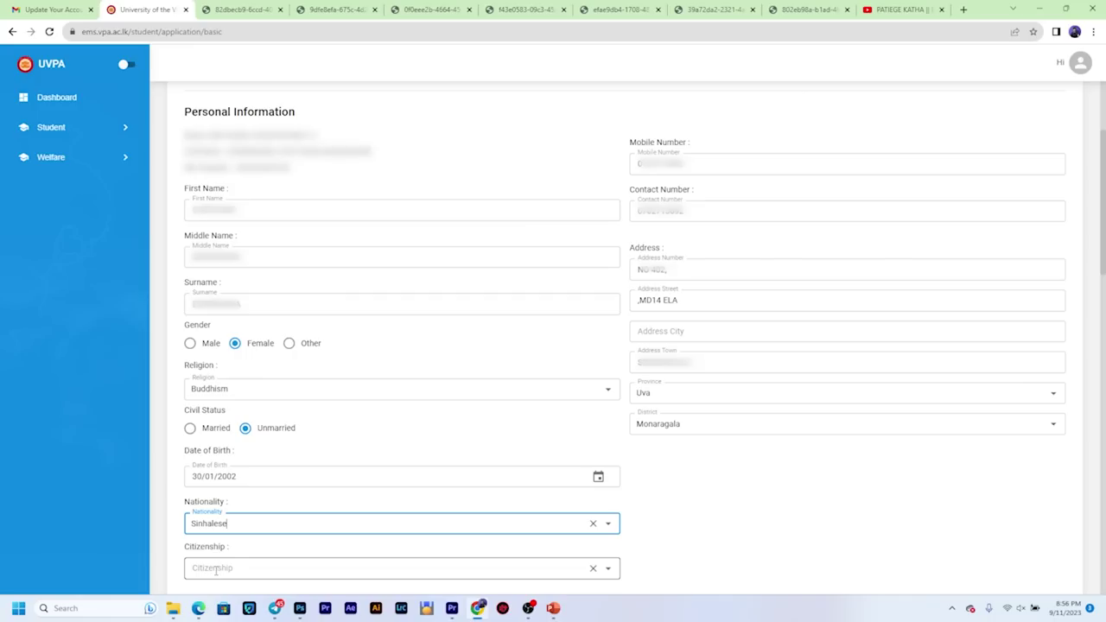
{"action": "left_click", "coordinate": [216, 569]}
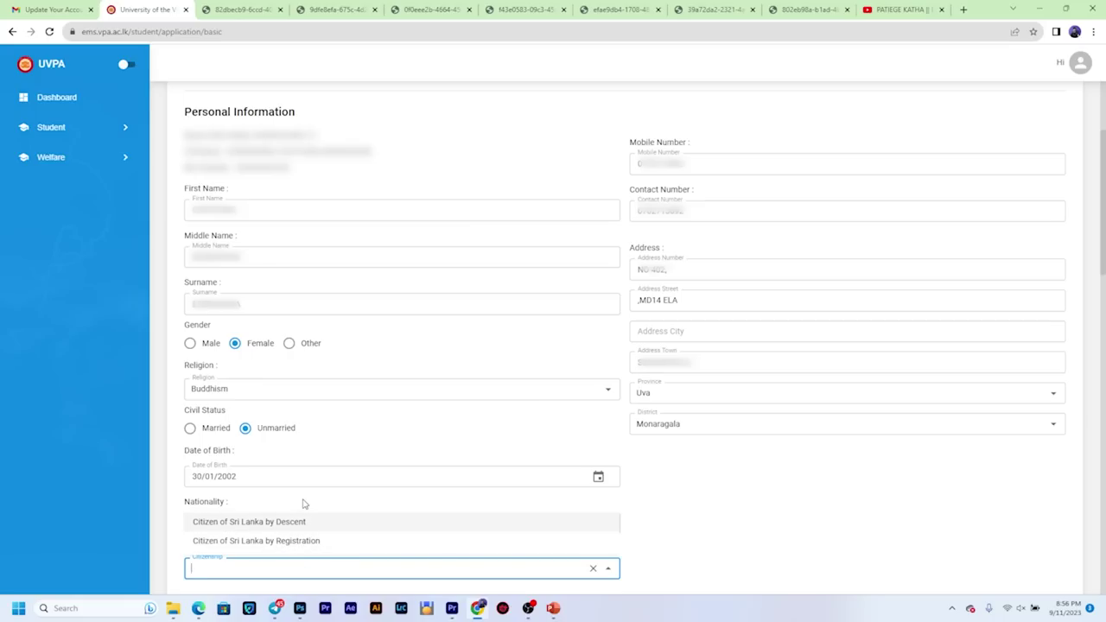
{"action": "left_click", "coordinate": [298, 521]}
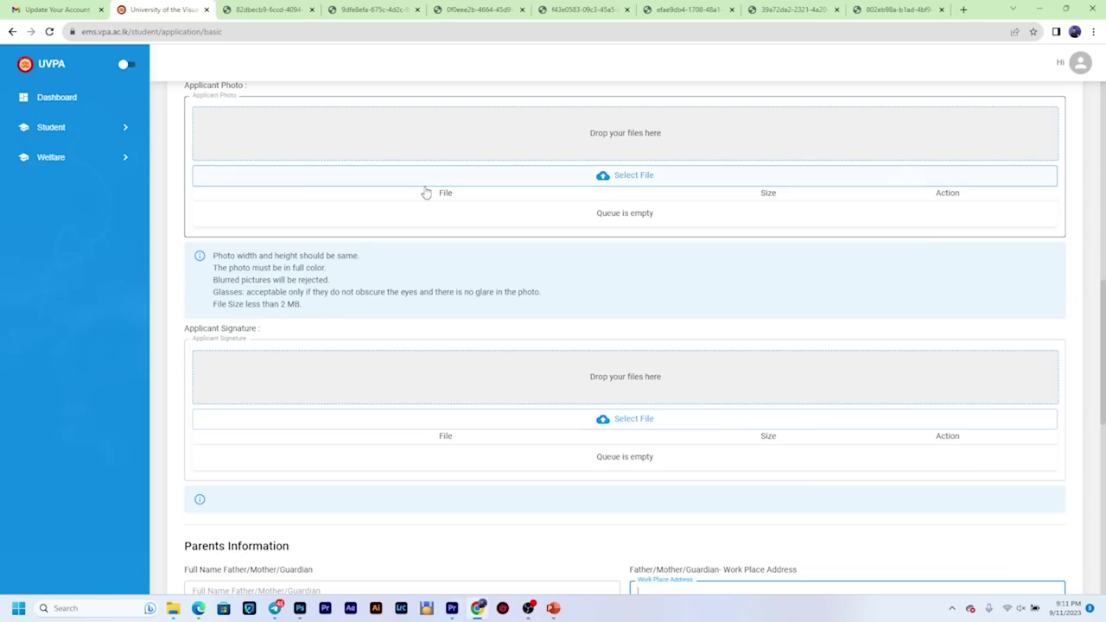
Step: Upload photo.jpg (0.2 MB) as Applicant Photo and sign.jpg (0.1 MB) as Applicant Signature
{"action": "left_click", "coordinate": [613, 177]}
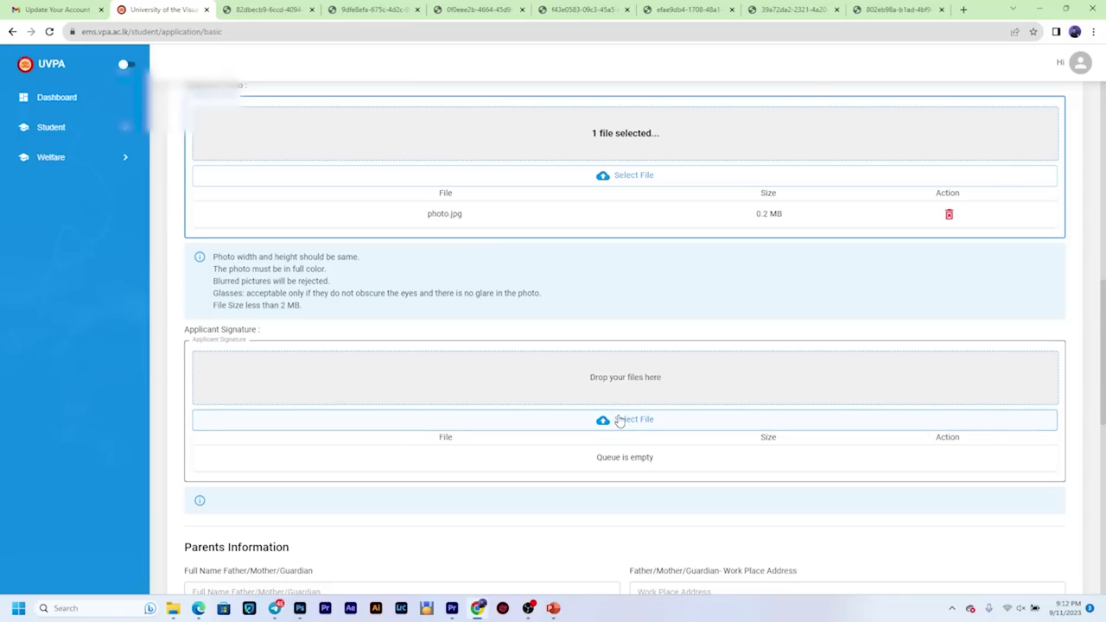
{"action": "left_click", "coordinate": [618, 421]}
{"action": "left_click", "coordinate": [198, 102]}
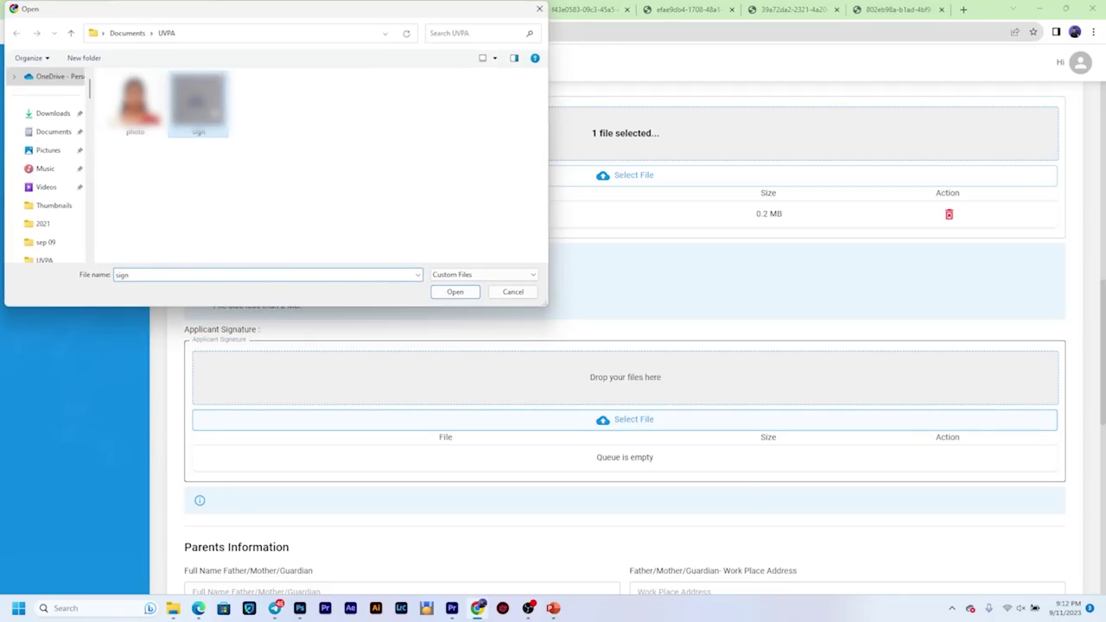
{"action": "key", "text": "Return"}
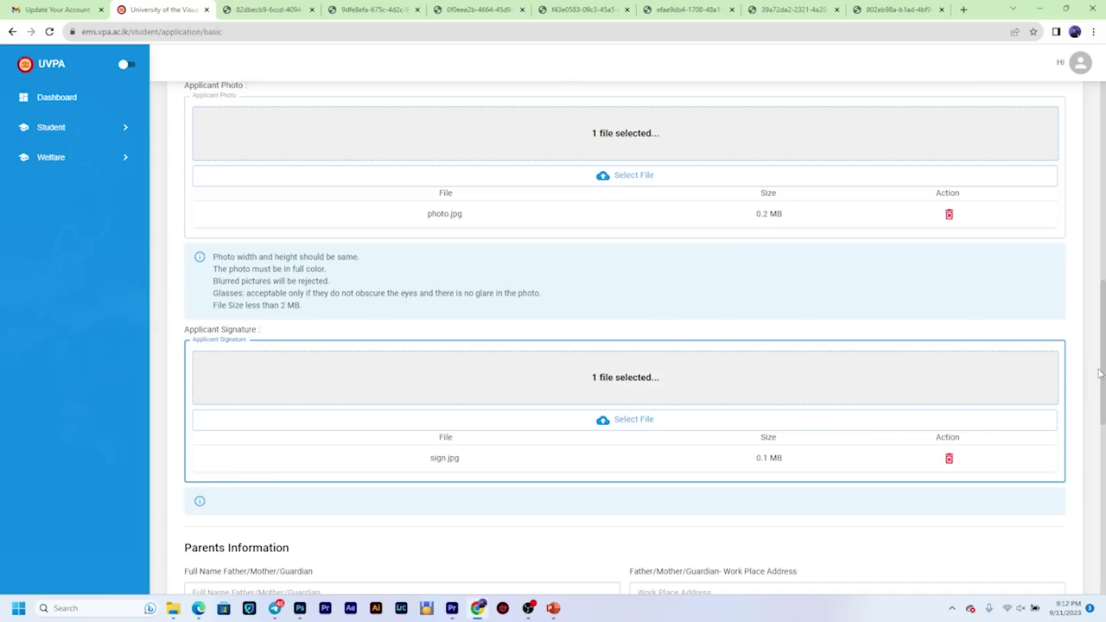
{"action": "left_click_drag", "start_coordinate": [1102, 374], "coordinate": [1099, 484]}
Step: Tick I Agree under Declaration and submit the University Entrance application form
{"action": "scroll", "coordinate": [1099, 485], "scroll_direction": "up", "scroll_amount": 1}
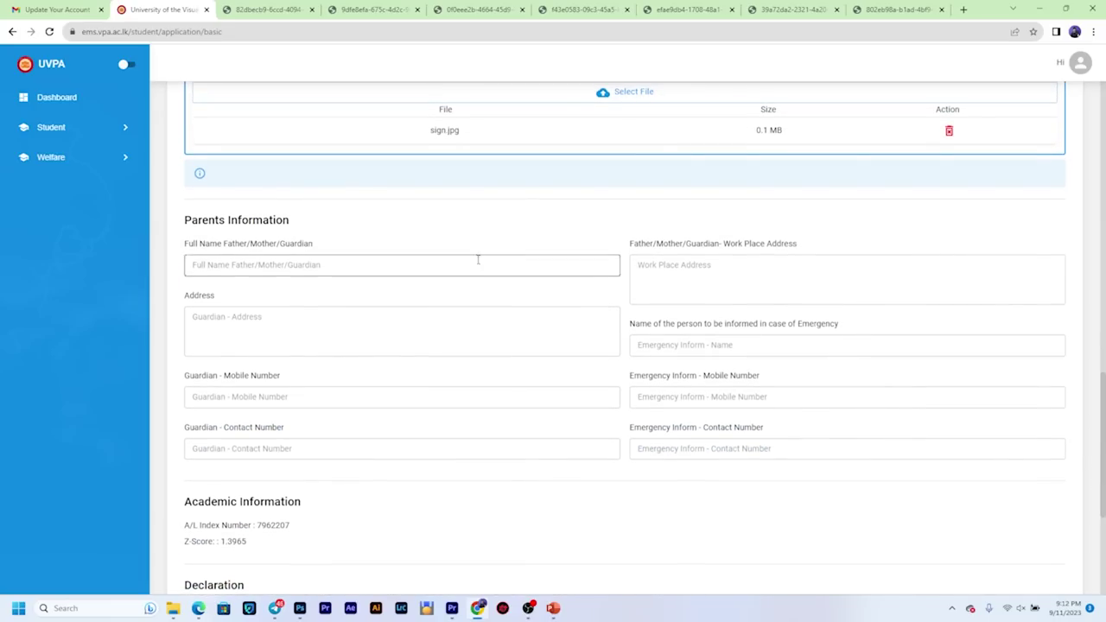
{"action": "scroll", "coordinate": [461, 323], "scroll_direction": "down", "scroll_amount": 3}
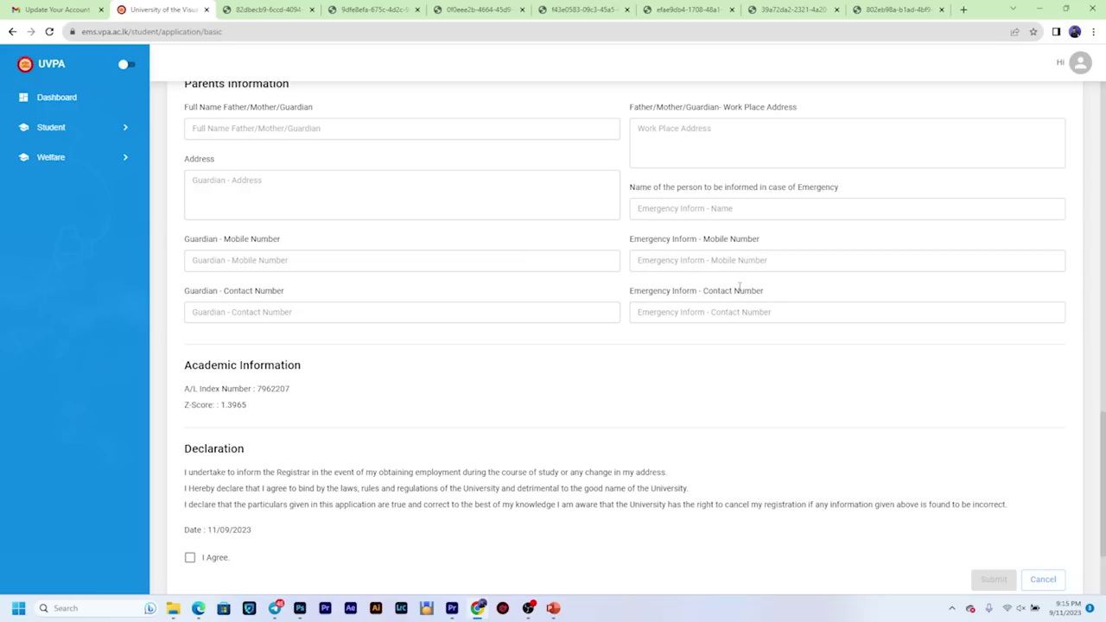
{"action": "left_click_drag", "start_coordinate": [704, 292], "coordinate": [763, 292]}
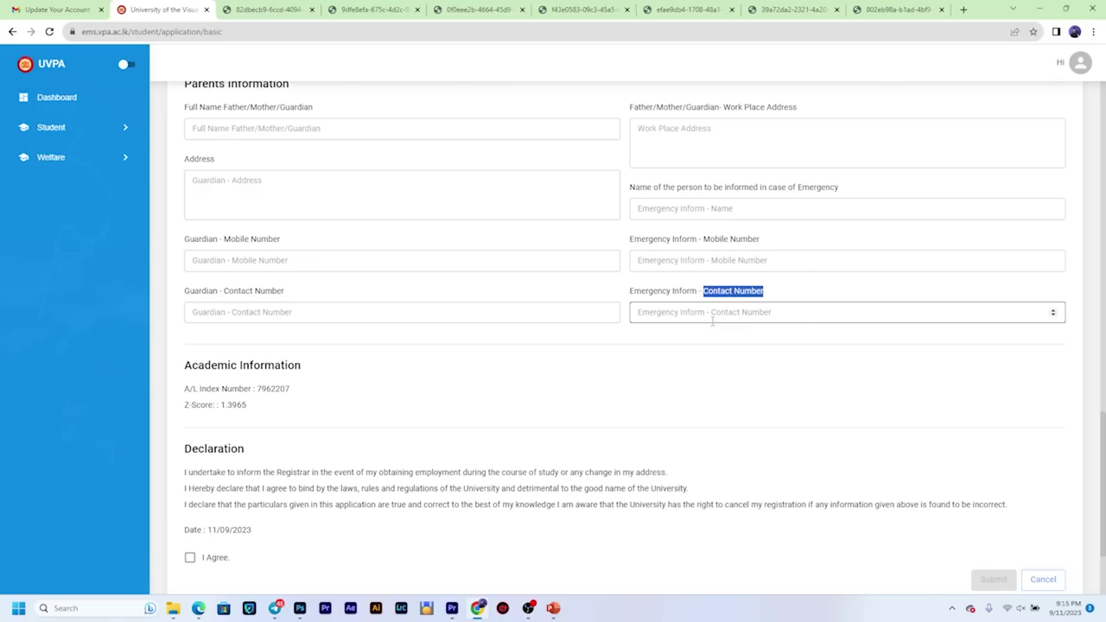
{"action": "left_click", "coordinate": [672, 386]}
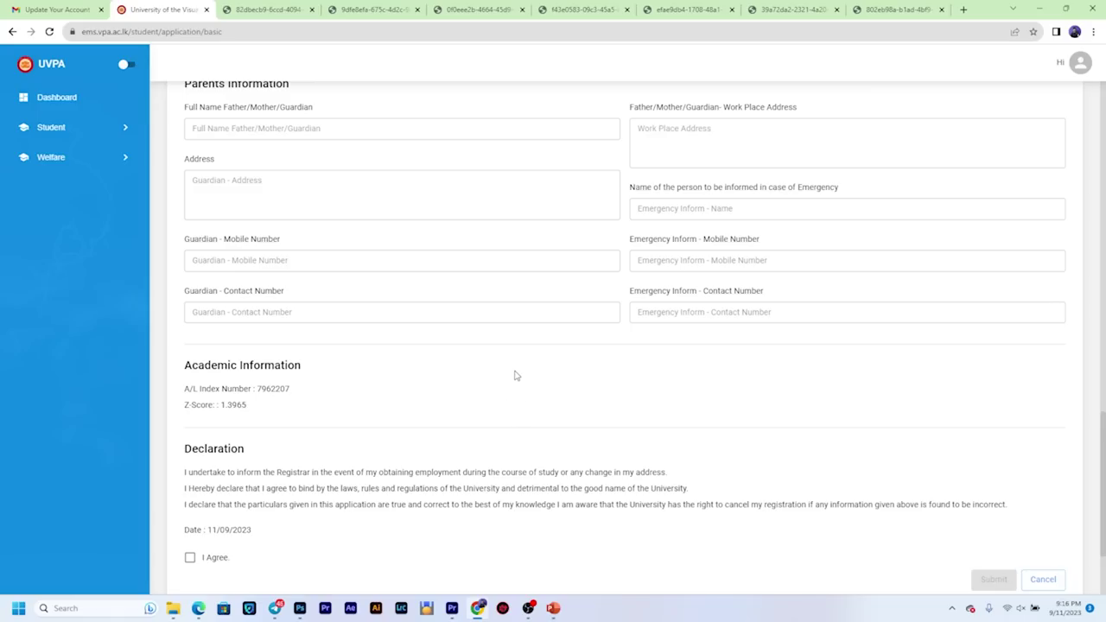
{"action": "left_click", "coordinate": [191, 558]}
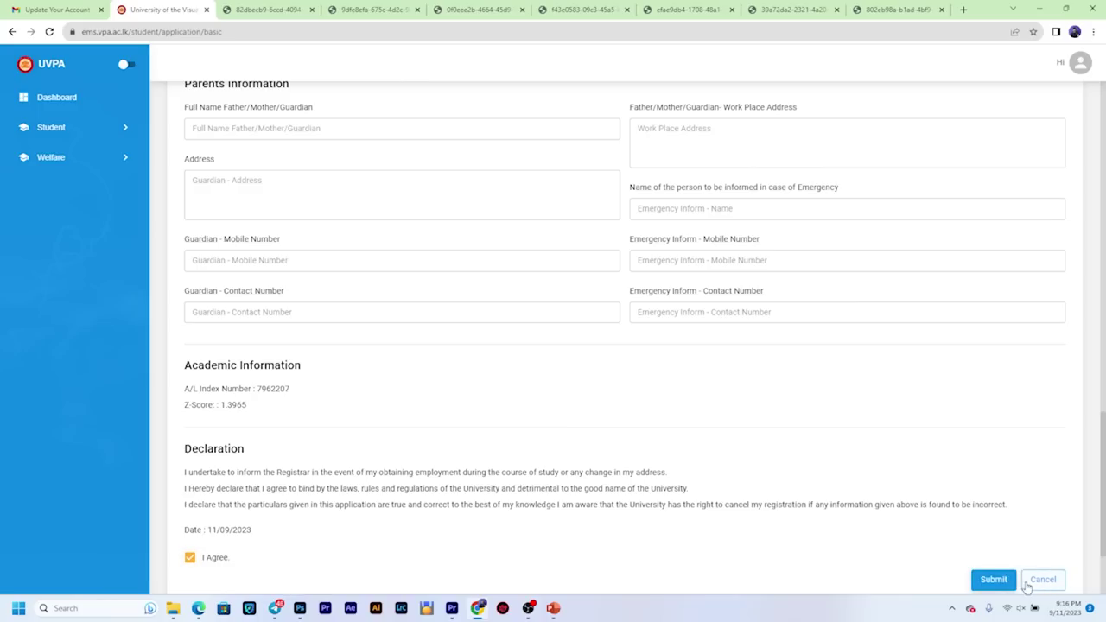
{"action": "left_click", "coordinate": [990, 578]}
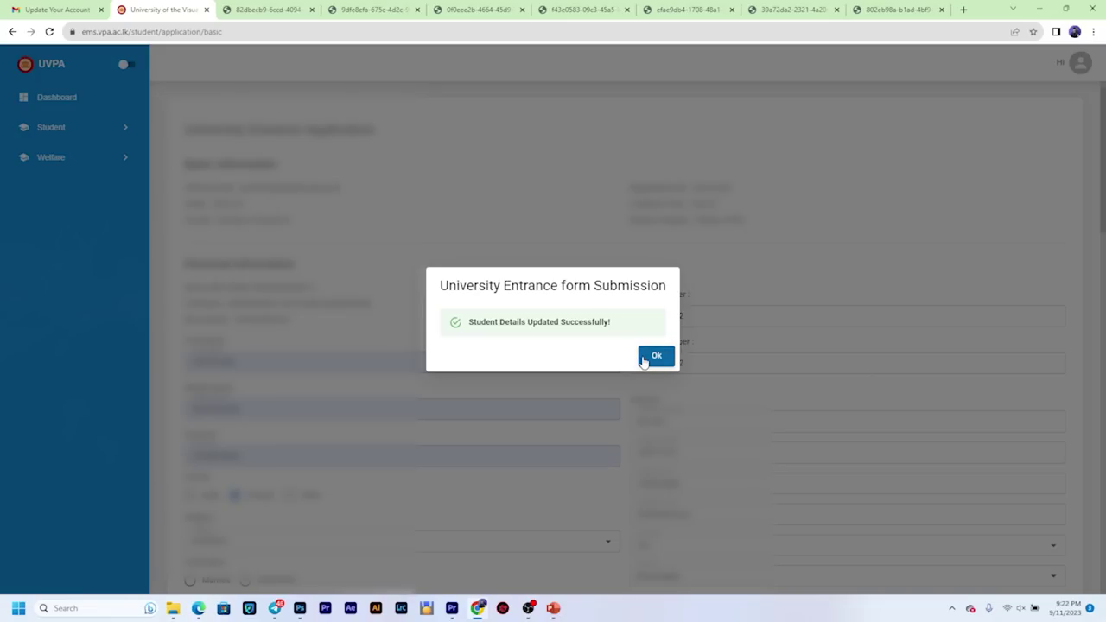
Step: Dismiss the submission success dialog to reach the Registration Fee 3000.00 page
{"action": "left_click", "coordinate": [653, 359]}
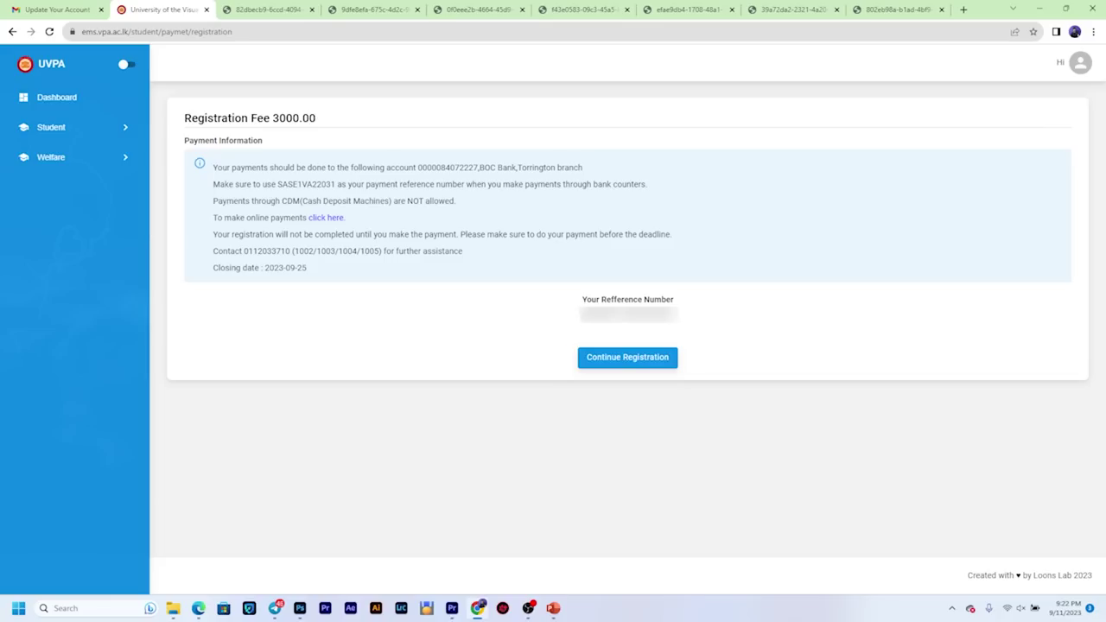
Step: Copy the payment reference number from the Registration Fee page
{"action": "left_click_drag", "start_coordinate": [578, 315], "coordinate": [679, 328]}
{"action": "right_click", "coordinate": [624, 327]}
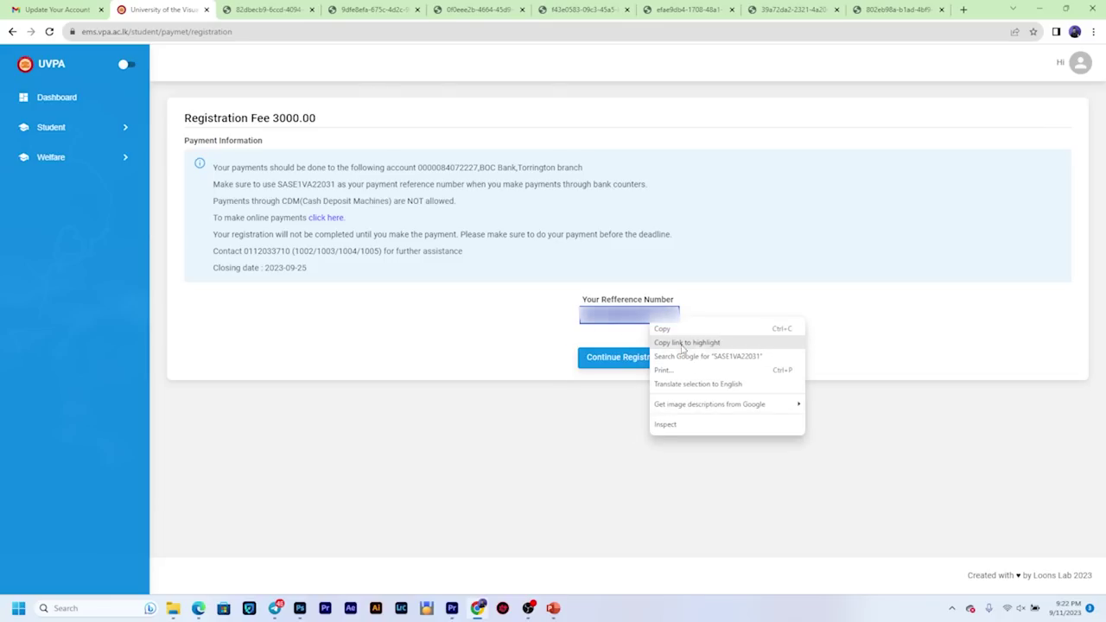
{"action": "left_click", "coordinate": [662, 329]}
{"action": "left_click", "coordinate": [705, 318]}
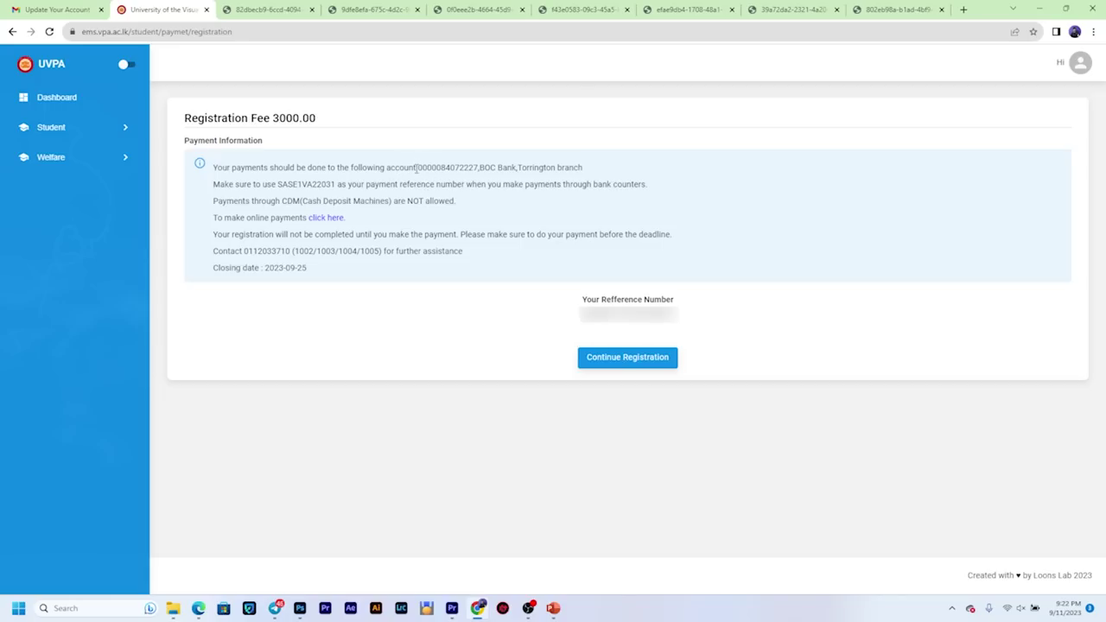
Step: Select the bank account number, then go to the online payments page for the fee
{"action": "left_click_drag", "start_coordinate": [417, 166], "coordinate": [492, 182]}
{"action": "left_click_drag", "start_coordinate": [475, 157], "coordinate": [490, 164]}
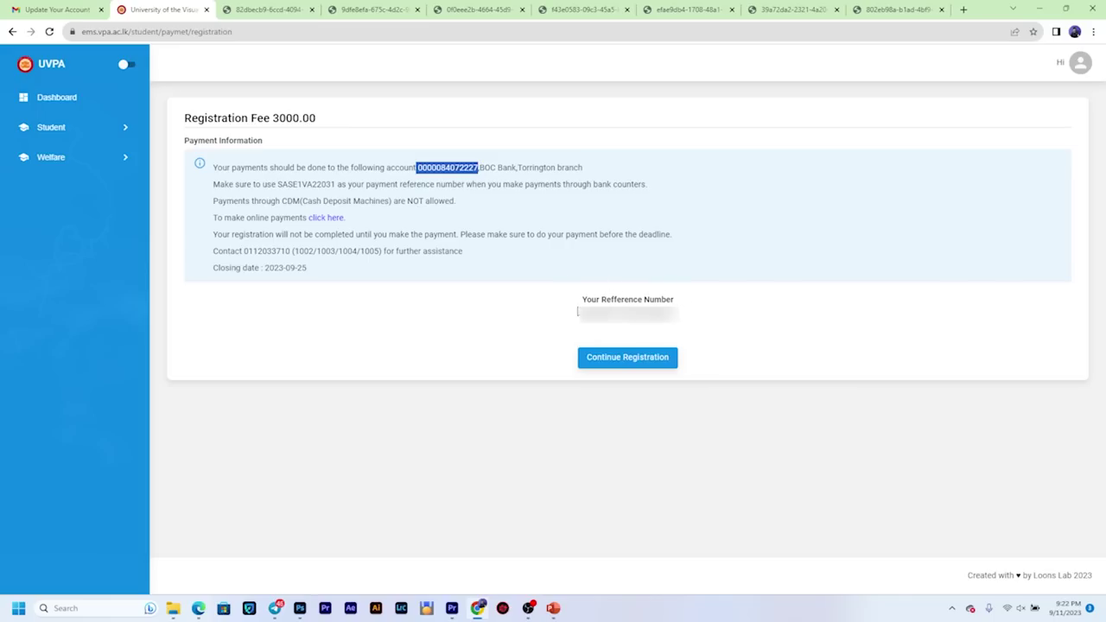
{"action": "left_click", "coordinate": [403, 345]}
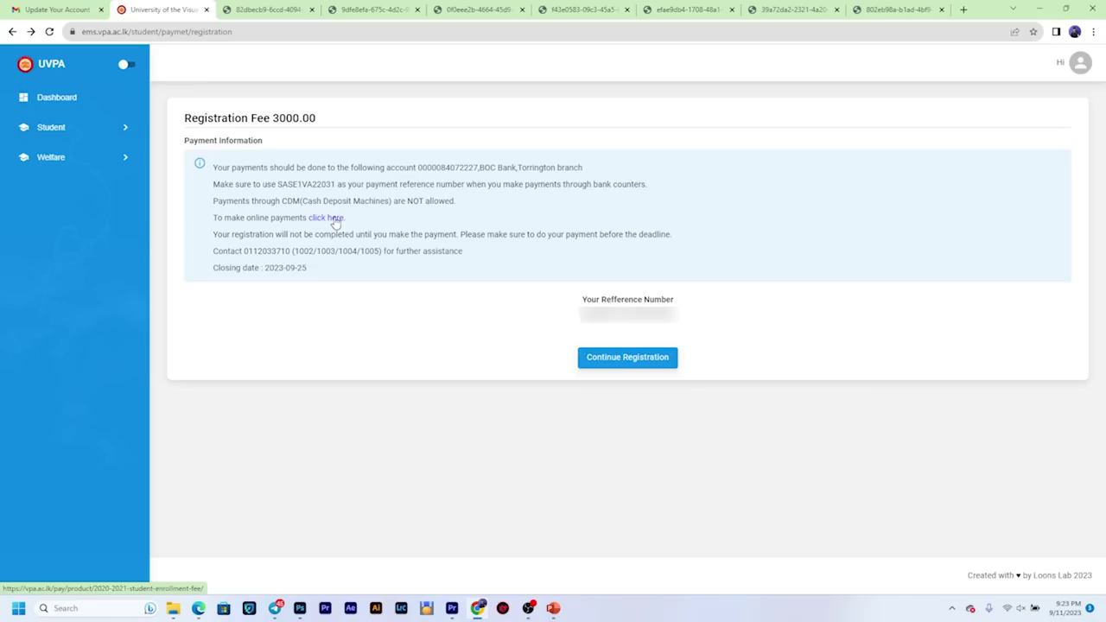
{"action": "left_click", "coordinate": [328, 218]}
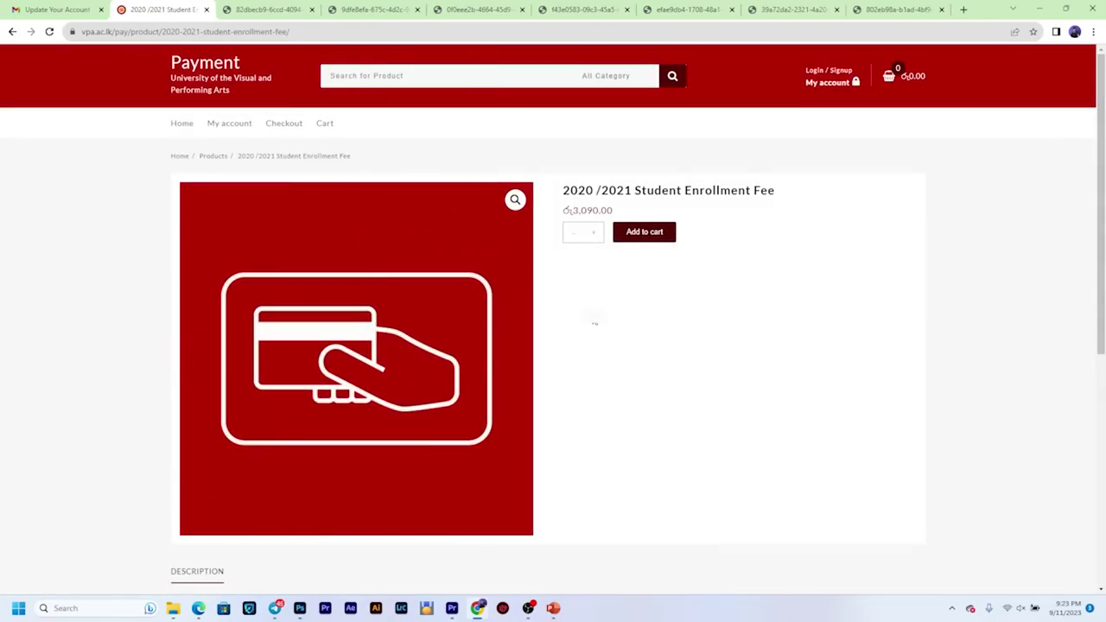
Step: Review the fee breakdown and add the 2020/2021 Student Enrollment Fee (3,090.00) to the cart
{"action": "scroll", "coordinate": [596, 324], "scroll_direction": "down", "scroll_amount": 3}
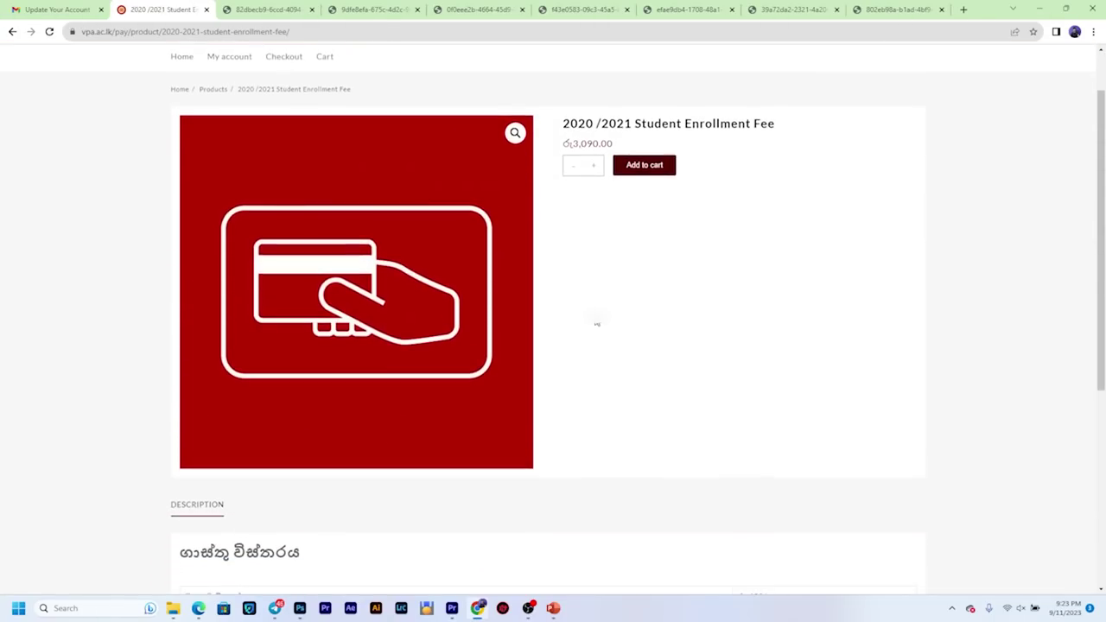
{"action": "scroll", "coordinate": [596, 324], "scroll_direction": "down", "scroll_amount": 2}
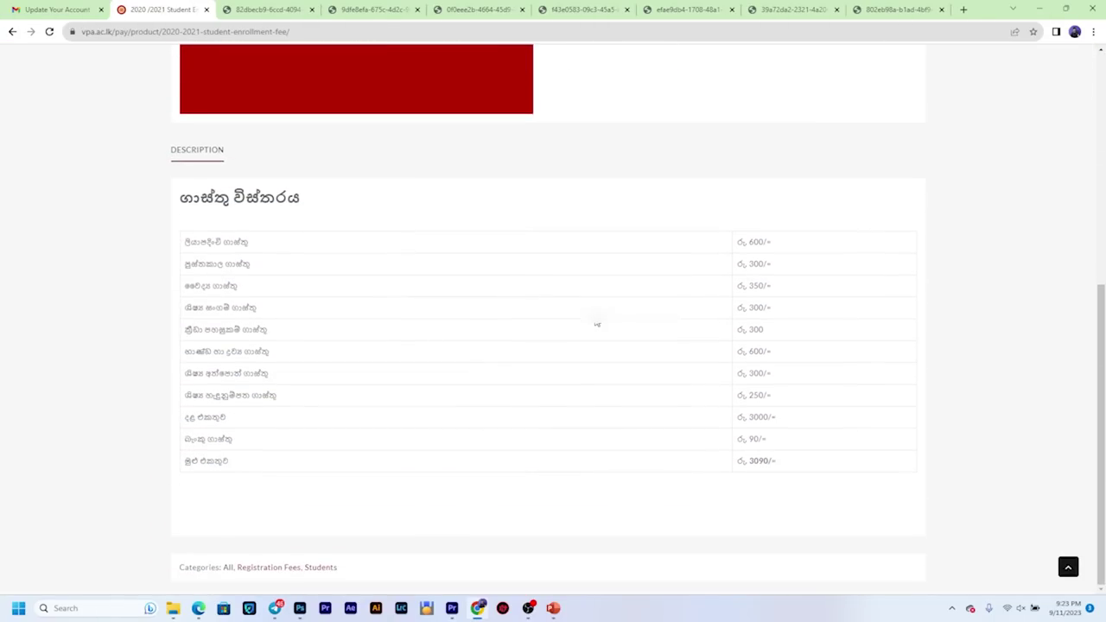
{"action": "scroll", "coordinate": [870, 501], "scroll_direction": "up", "scroll_amount": 5}
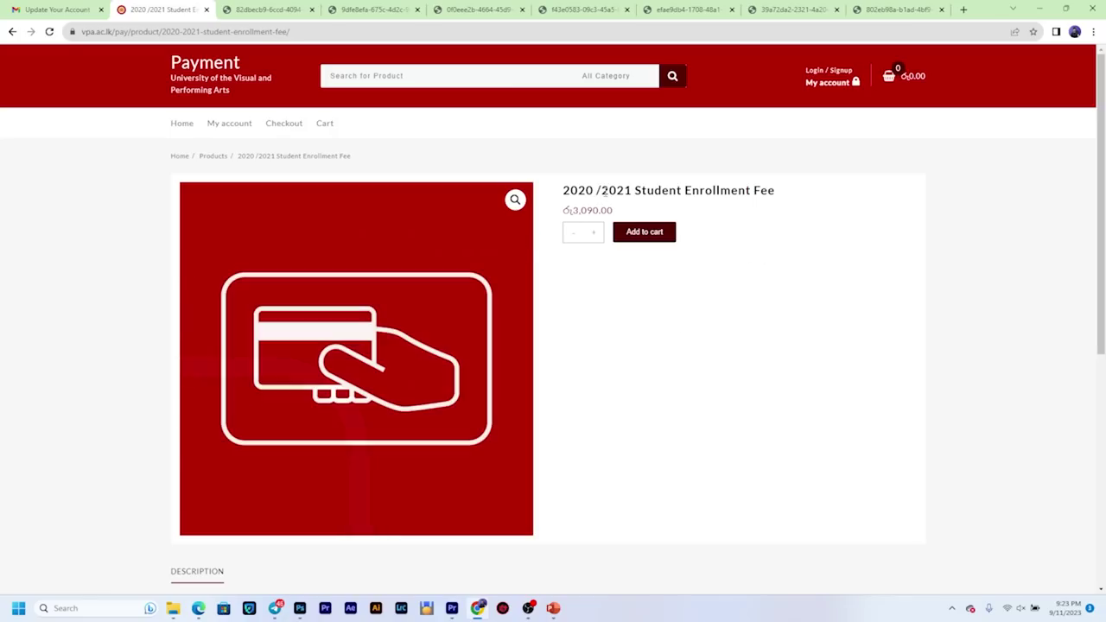
{"action": "left_click", "coordinate": [638, 233]}
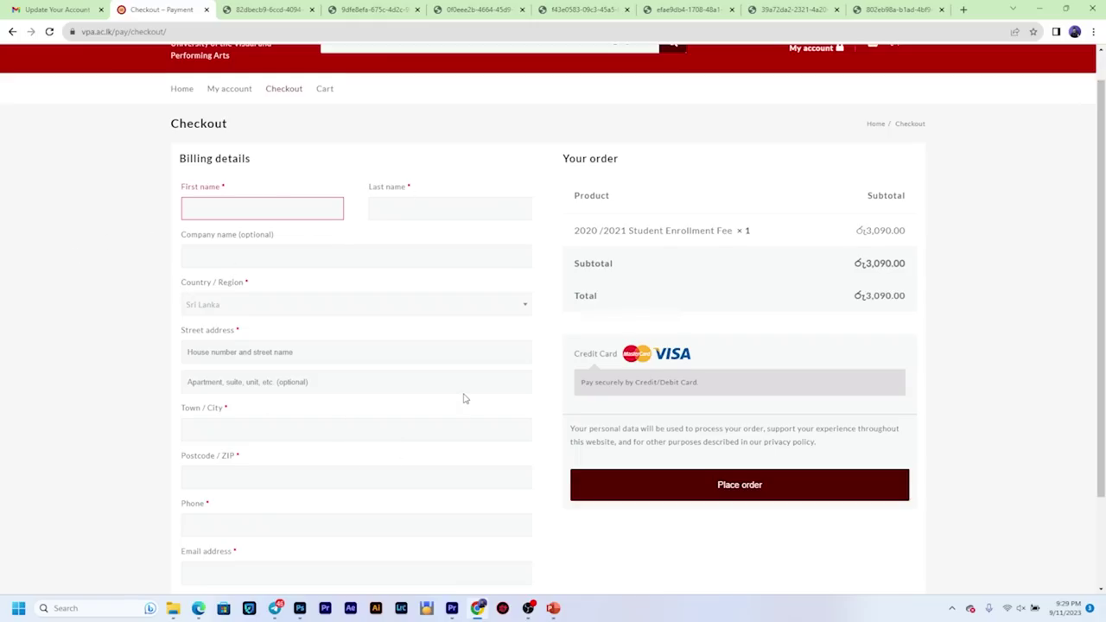
{"action": "scroll", "coordinate": [463, 399], "scroll_direction": "down", "scroll_amount": 1}
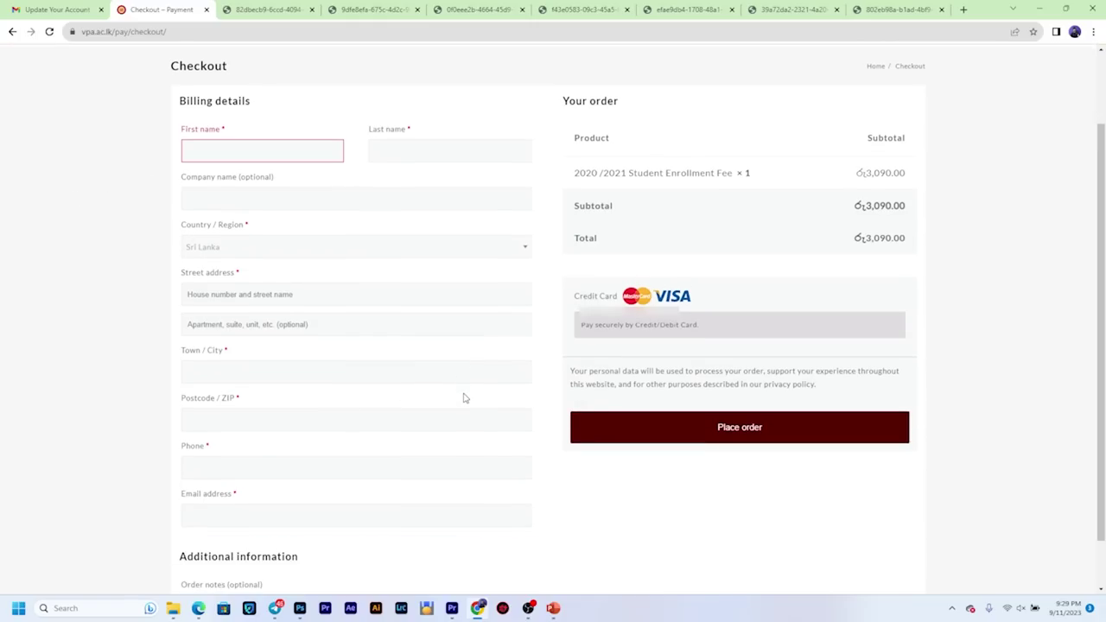
{"action": "scroll", "coordinate": [463, 396], "scroll_direction": "up", "scroll_amount": 1}
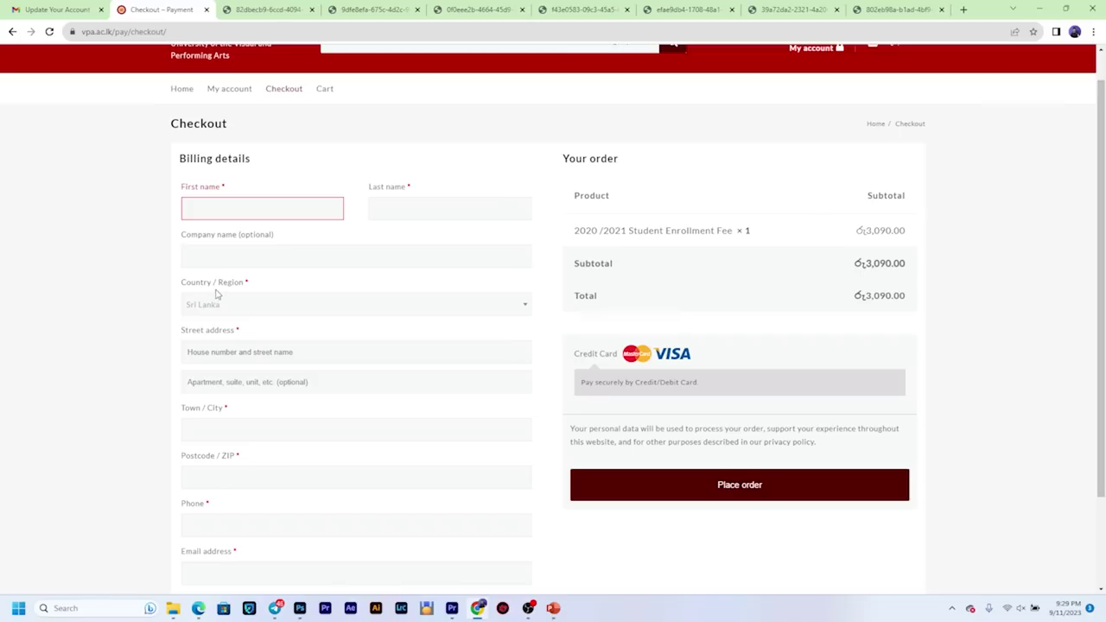
{"action": "left_click", "coordinate": [281, 310]}
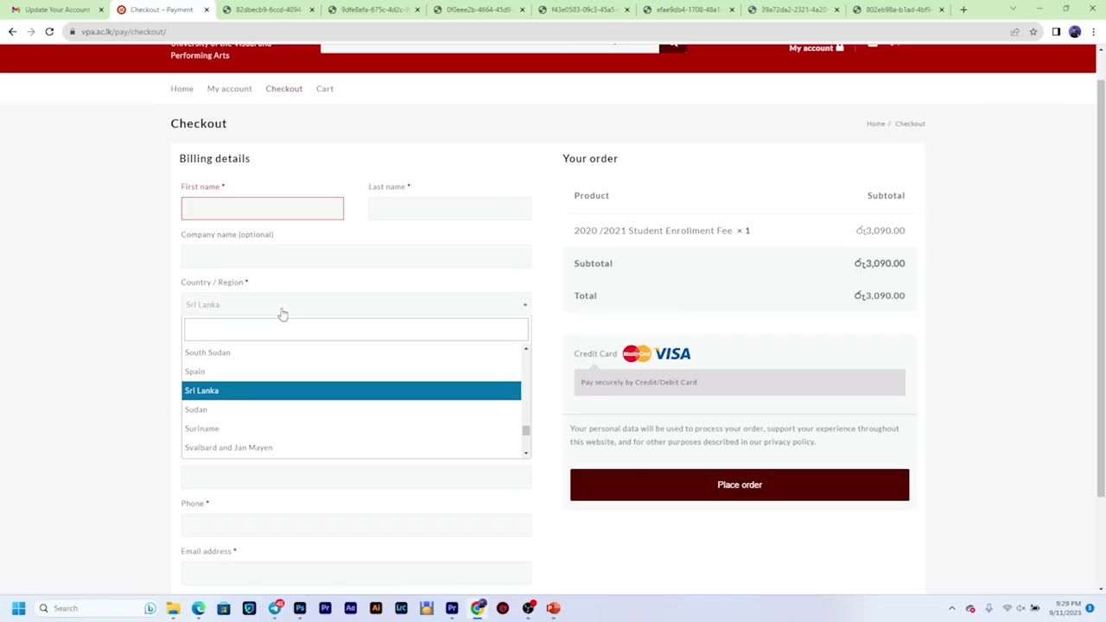
{"action": "left_click", "coordinate": [233, 392]}
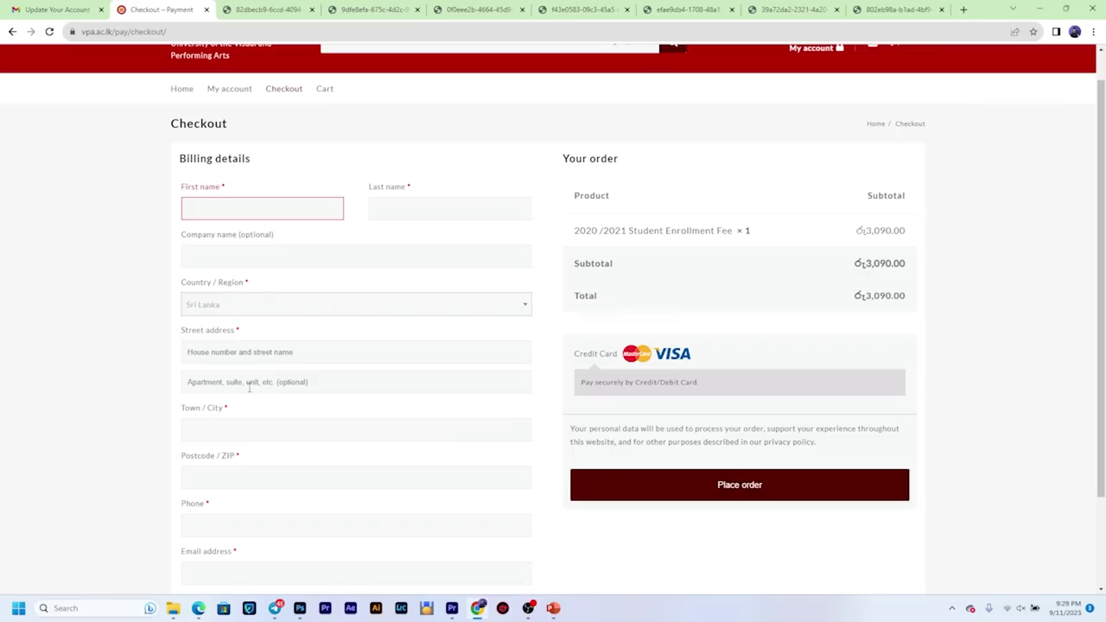
{"action": "scroll", "coordinate": [249, 387], "scroll_direction": "down", "scroll_amount": 1}
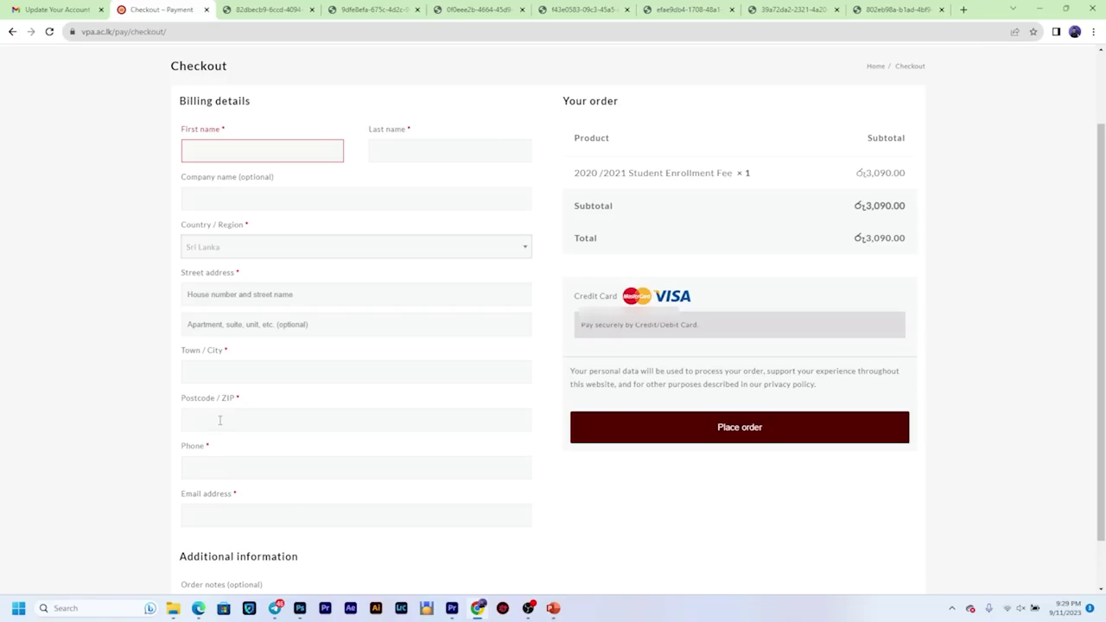
{"action": "scroll", "coordinate": [210, 421], "scroll_direction": "down", "scroll_amount": 2}
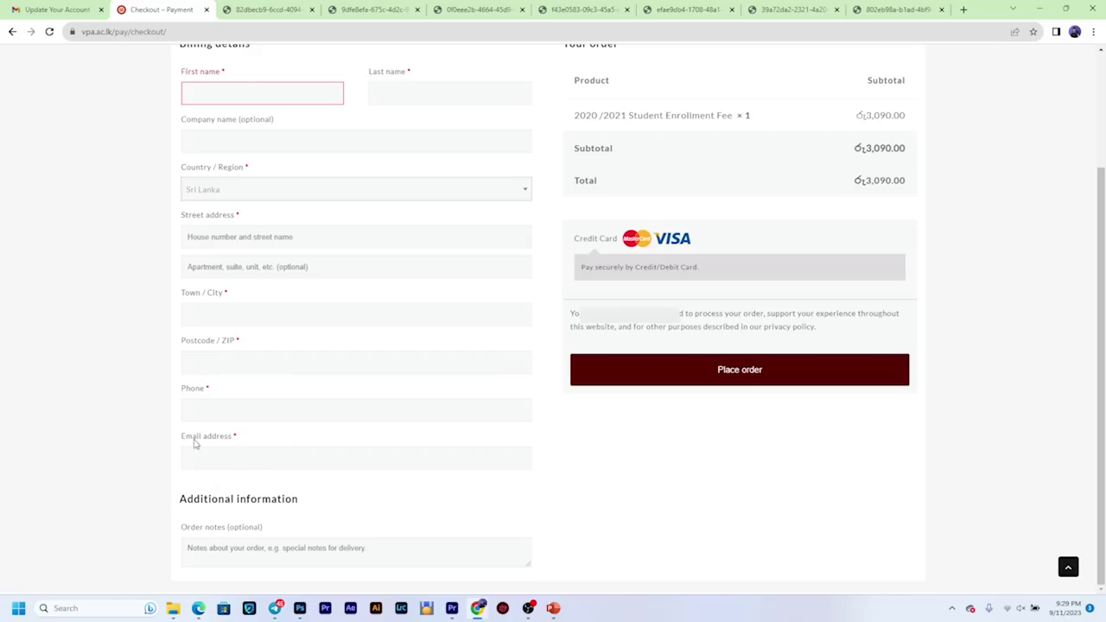
{"action": "left_click", "coordinate": [225, 556]}
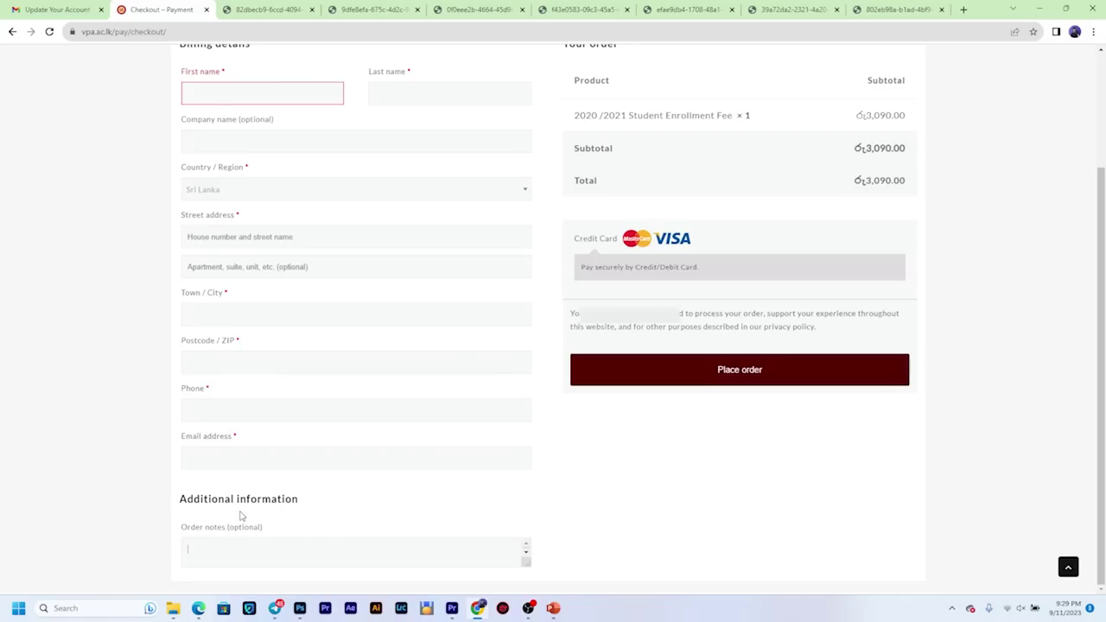
{"action": "right_click", "coordinate": [208, 555]}
{"action": "left_click", "coordinate": [501, 506]}
Step: Place the 3,090.00 enrollment fee order and confirm the card's purchase authentication
{"action": "left_click", "coordinate": [728, 372]}
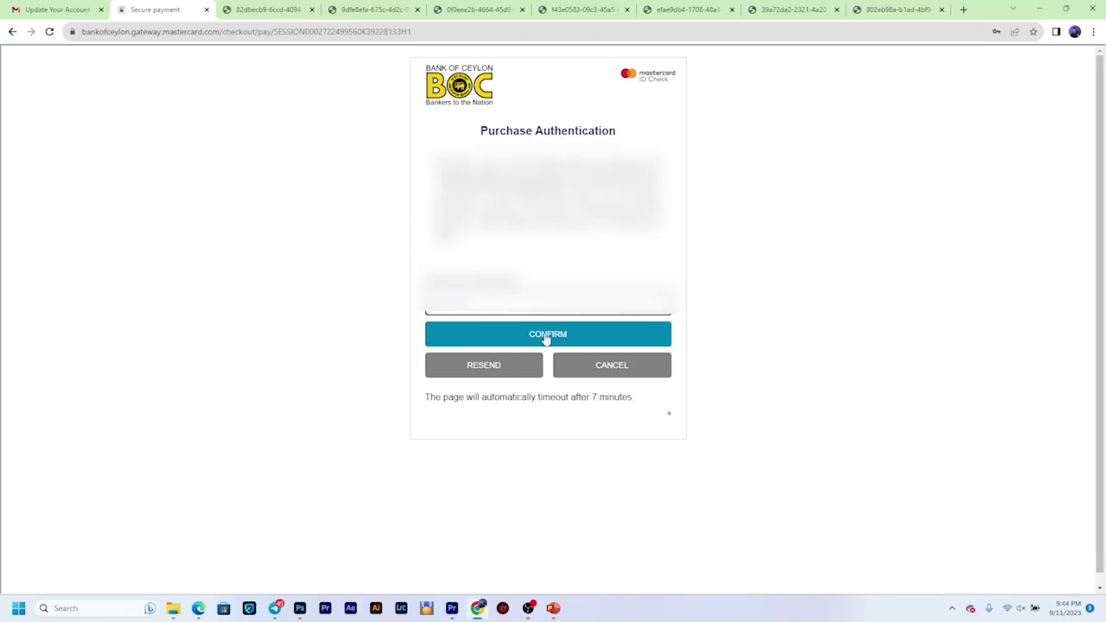
{"action": "left_click", "coordinate": [545, 340]}
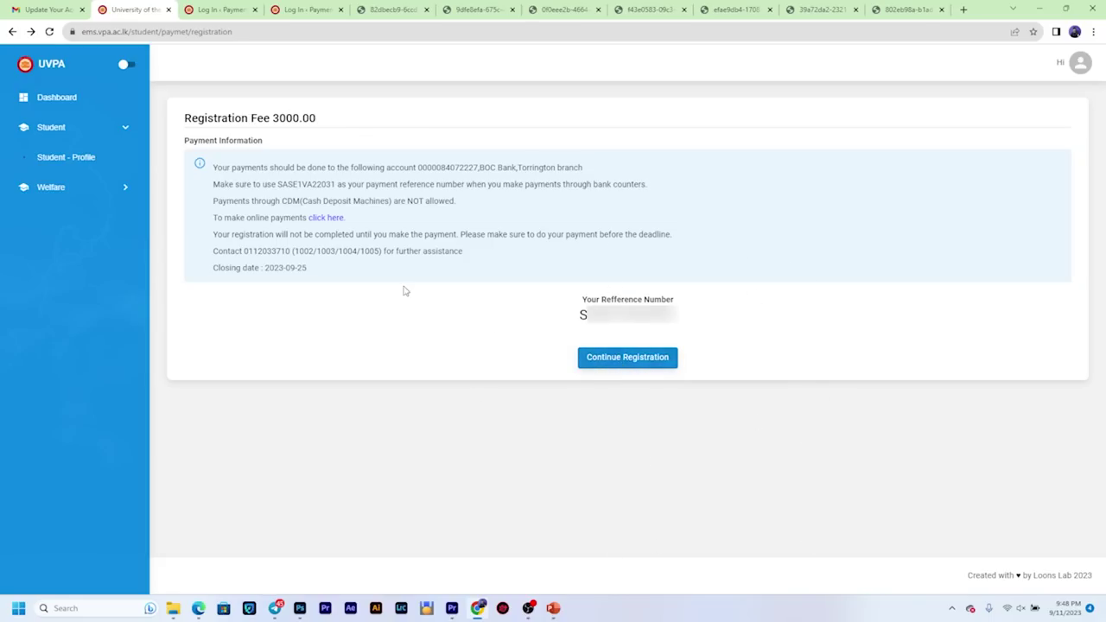
{"action": "left_click", "coordinate": [51, 128]}
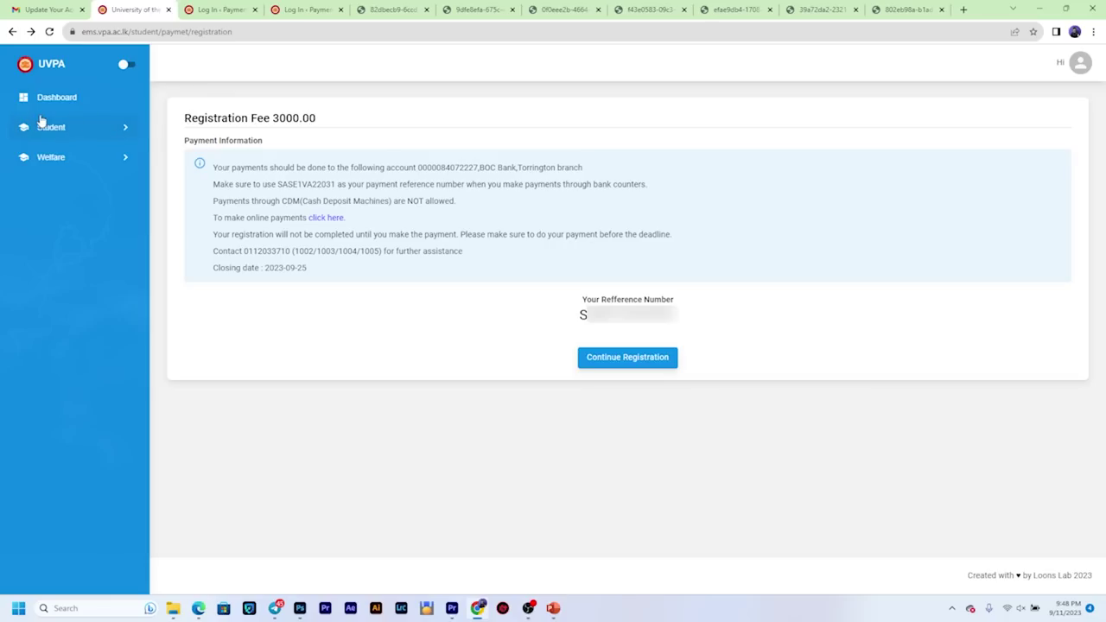
{"action": "left_click", "coordinate": [123, 129]}
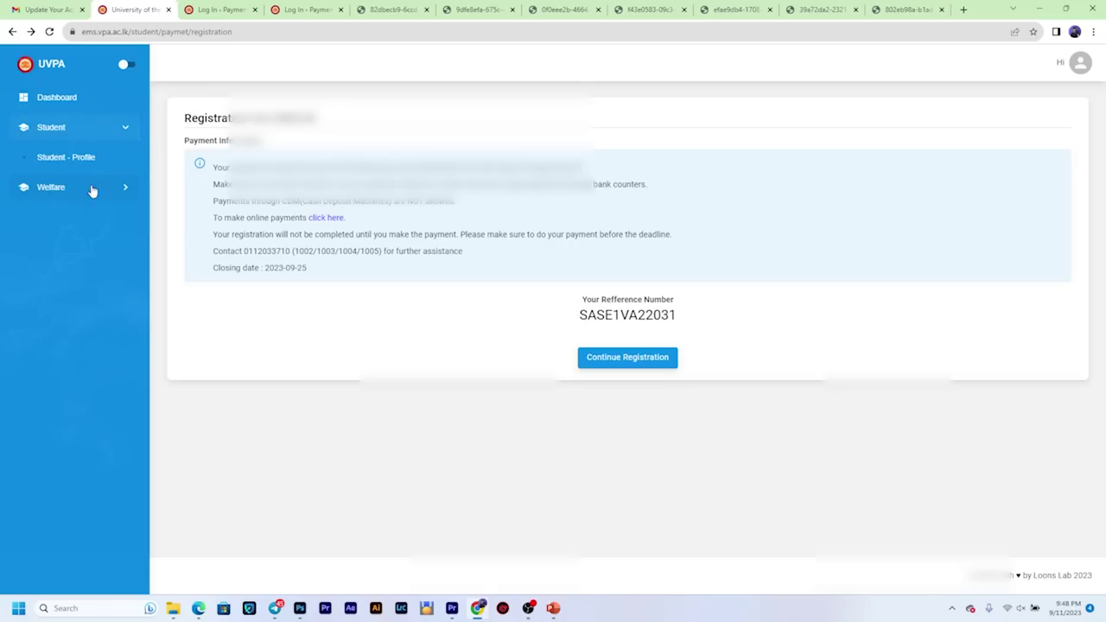
{"action": "left_click", "coordinate": [90, 161]}
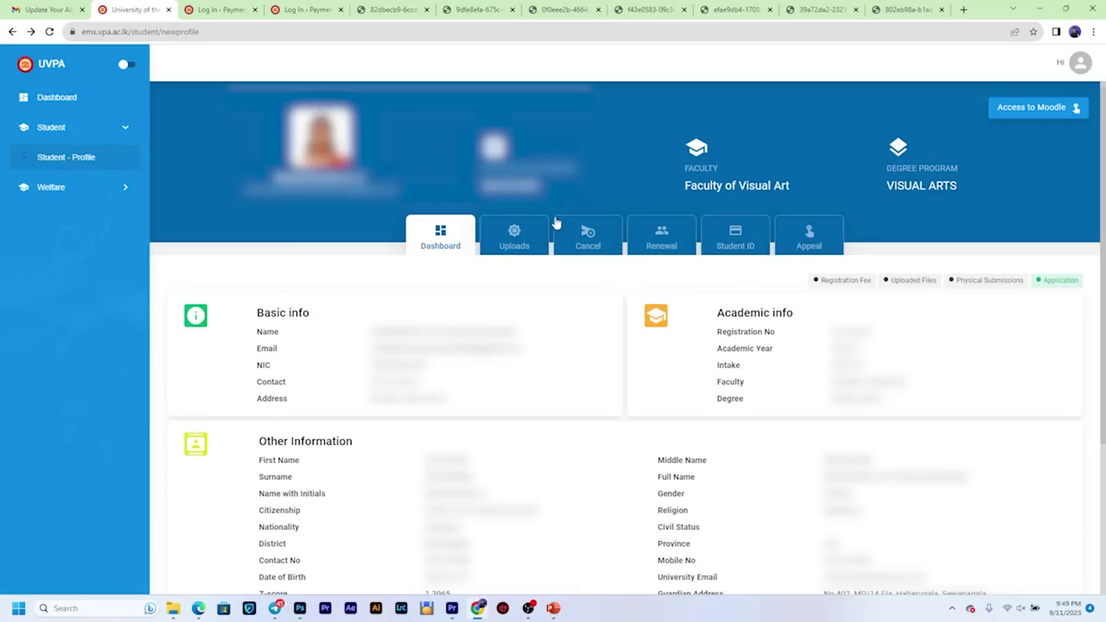
{"action": "left_click", "coordinate": [514, 239]}
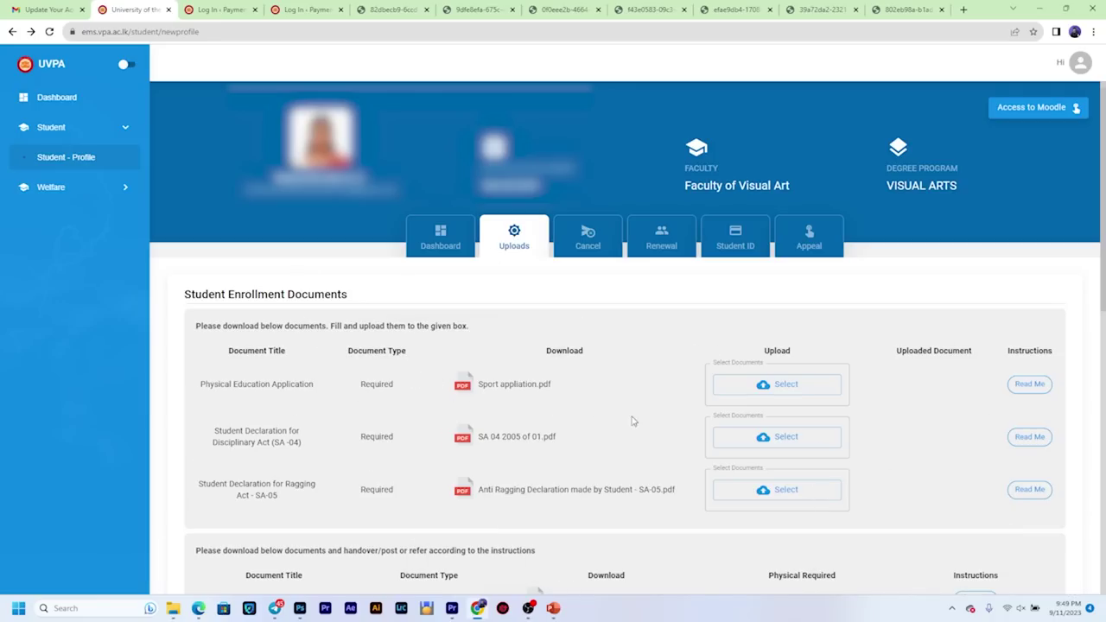
{"action": "scroll", "coordinate": [963, 371], "scroll_direction": "down", "scroll_amount": 4}
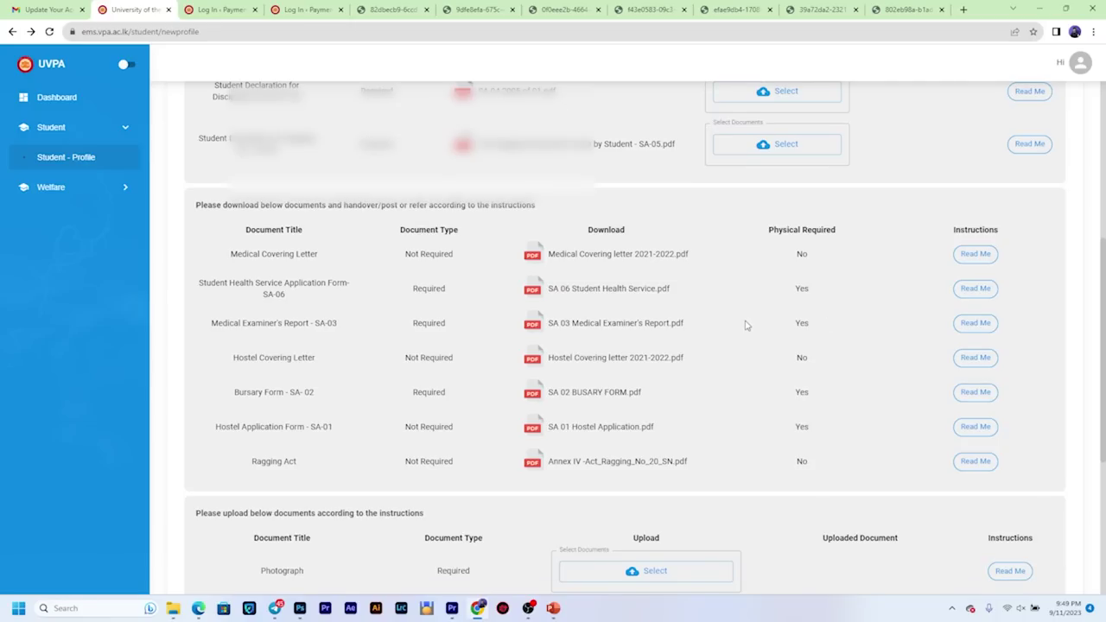
{"action": "scroll", "coordinate": [744, 324], "scroll_direction": "up", "scroll_amount": 4}
{"action": "left_click", "coordinate": [12, 32]}
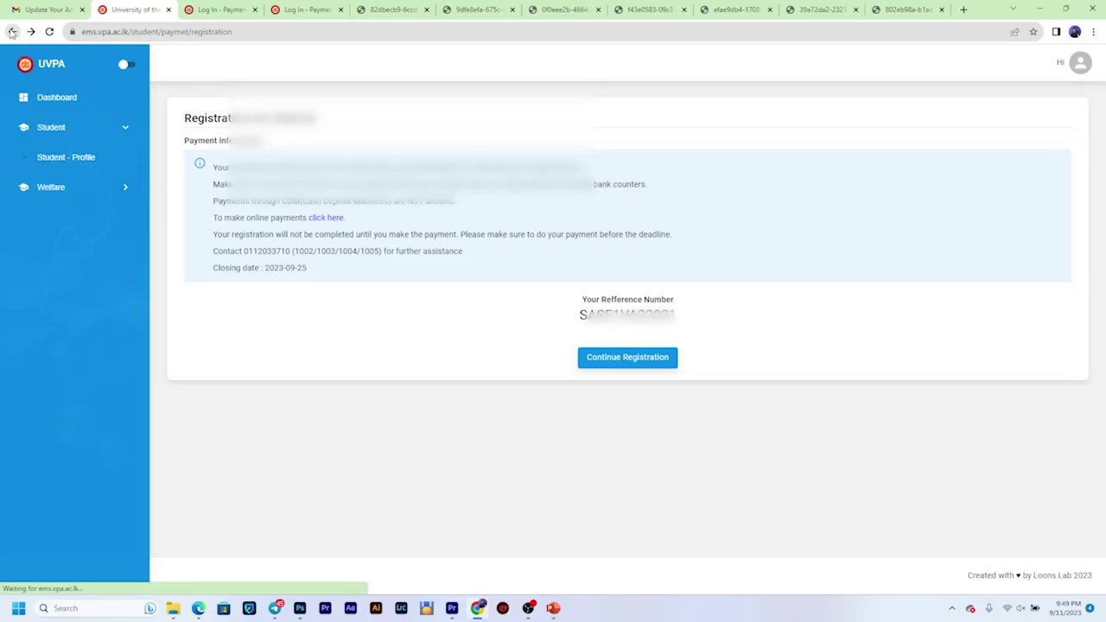
Step: Continue to the Student Enrollment Documents page and open Sport appliation.pdf as a PDF
{"action": "left_click", "coordinate": [608, 363]}
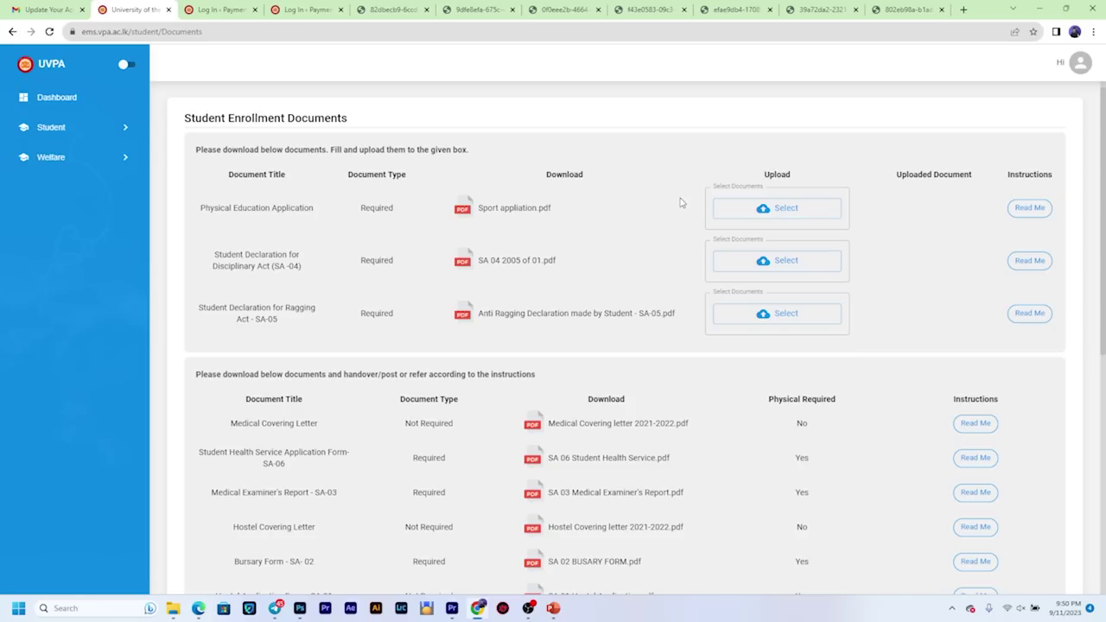
{"action": "left_click", "coordinate": [507, 211]}
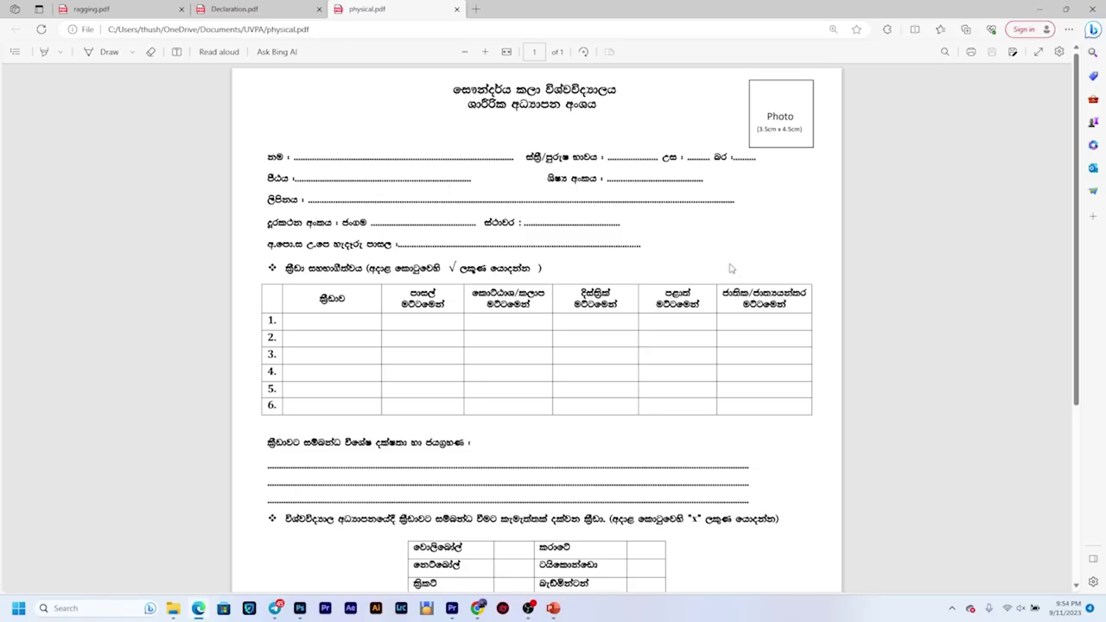
Step: Skim physical.pdf and select the required photo size 3.5cm x 4.5cm, then clear the selection
{"action": "scroll", "coordinate": [728, 267], "scroll_direction": "down", "scroll_amount": 3}
{"action": "scroll", "coordinate": [736, 309], "scroll_direction": "up", "scroll_amount": 3}
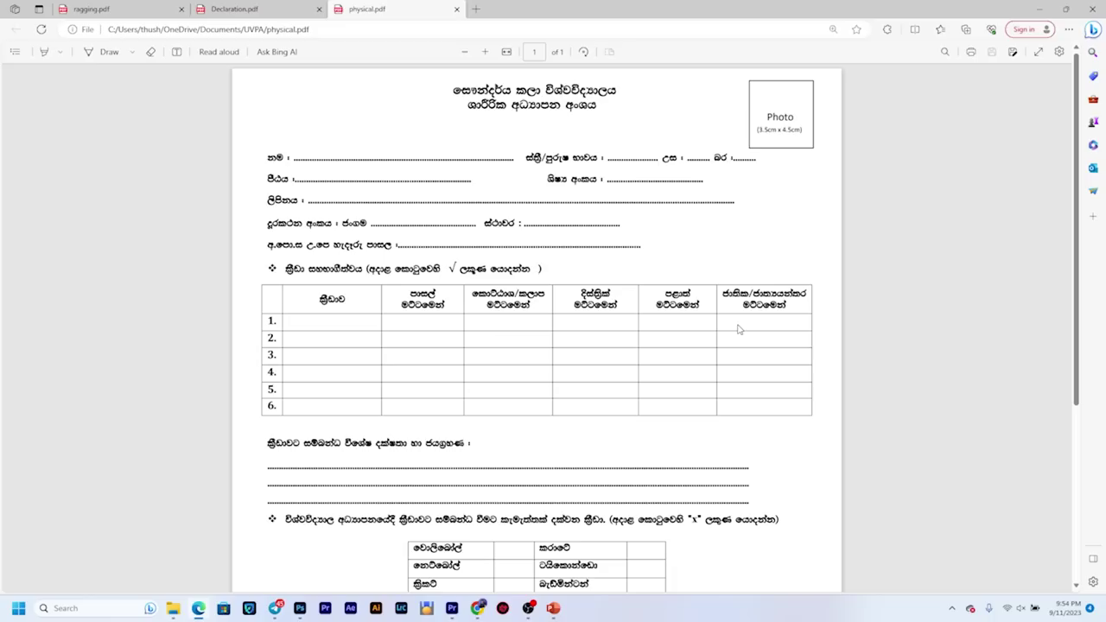
{"action": "scroll", "coordinate": [650, 326], "scroll_direction": "down", "scroll_amount": 3}
{"action": "scroll", "coordinate": [639, 319], "scroll_direction": "up", "scroll_amount": 3}
{"action": "left_click_drag", "start_coordinate": [758, 129], "coordinate": [802, 138]}
{"action": "left_click", "coordinate": [799, 147]}
Step: Read further down the physical education sports form, then switch to Declaration.pdf
{"action": "scroll", "coordinate": [505, 229], "scroll_direction": "down", "scroll_amount": 1}
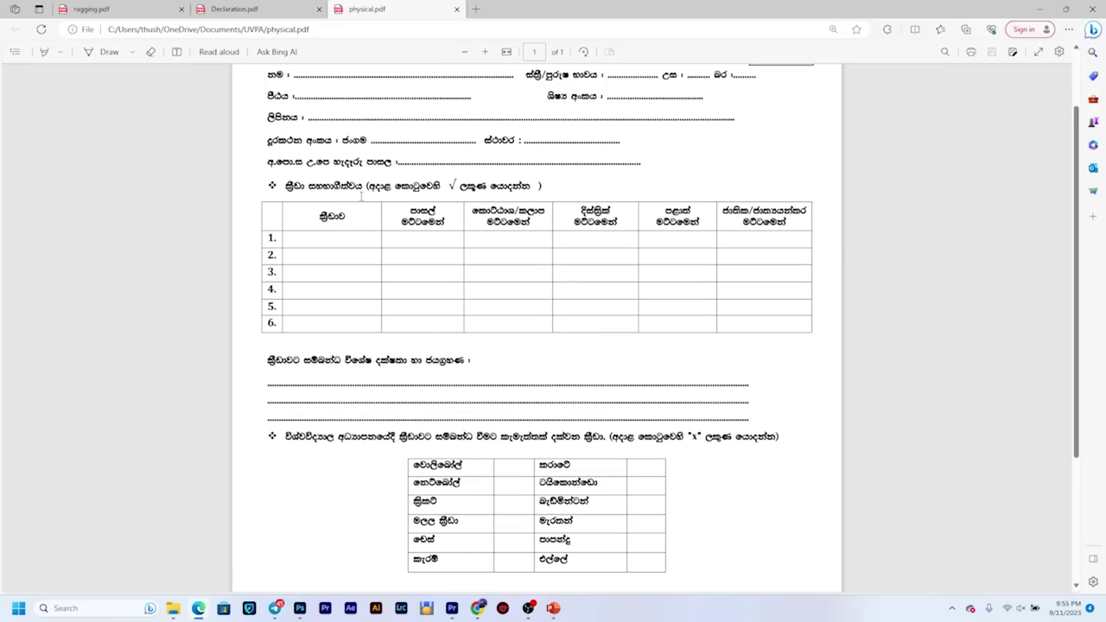
{"action": "scroll", "coordinate": [382, 221], "scroll_direction": "down", "scroll_amount": 1}
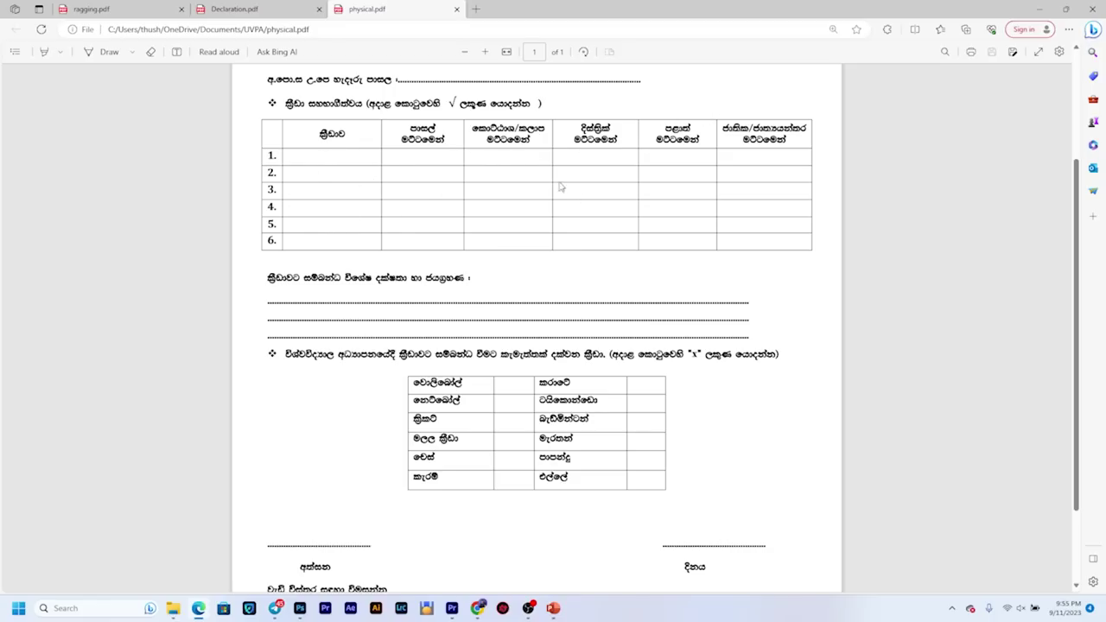
{"action": "scroll", "coordinate": [497, 288], "scroll_direction": "down", "scroll_amount": 1}
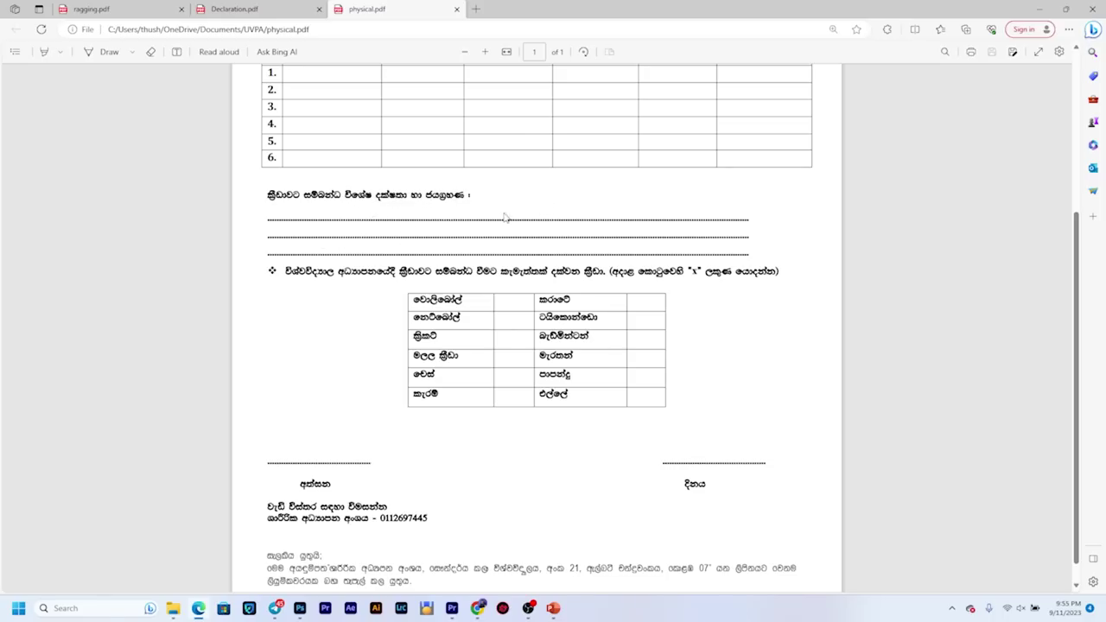
{"action": "scroll", "coordinate": [570, 363], "scroll_direction": "down", "scroll_amount": 1}
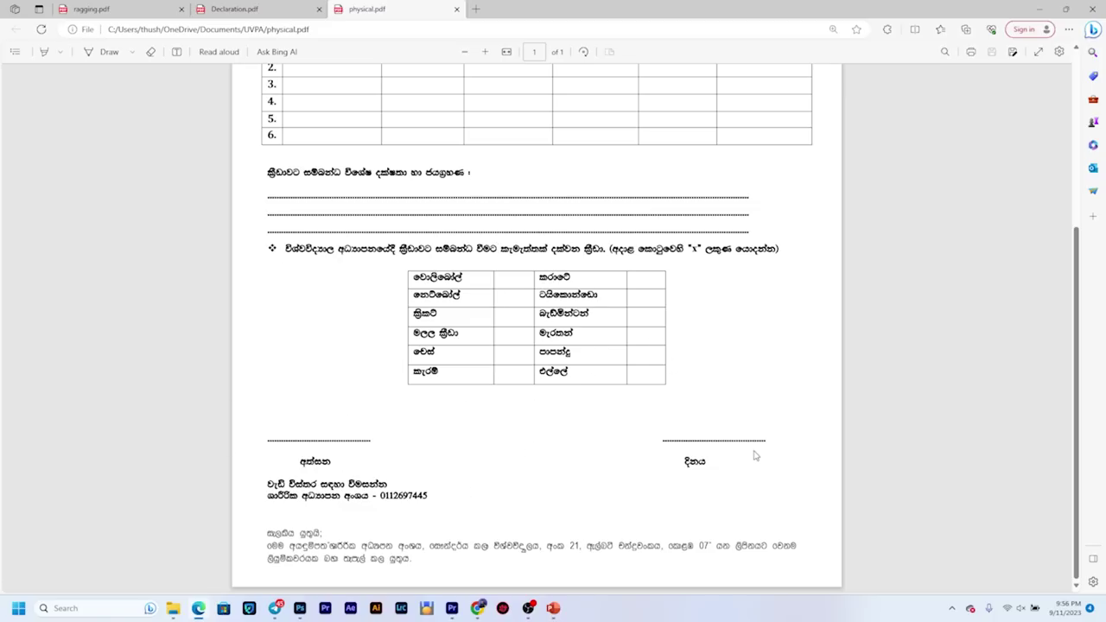
{"action": "scroll", "coordinate": [676, 418], "scroll_direction": "up", "scroll_amount": 2}
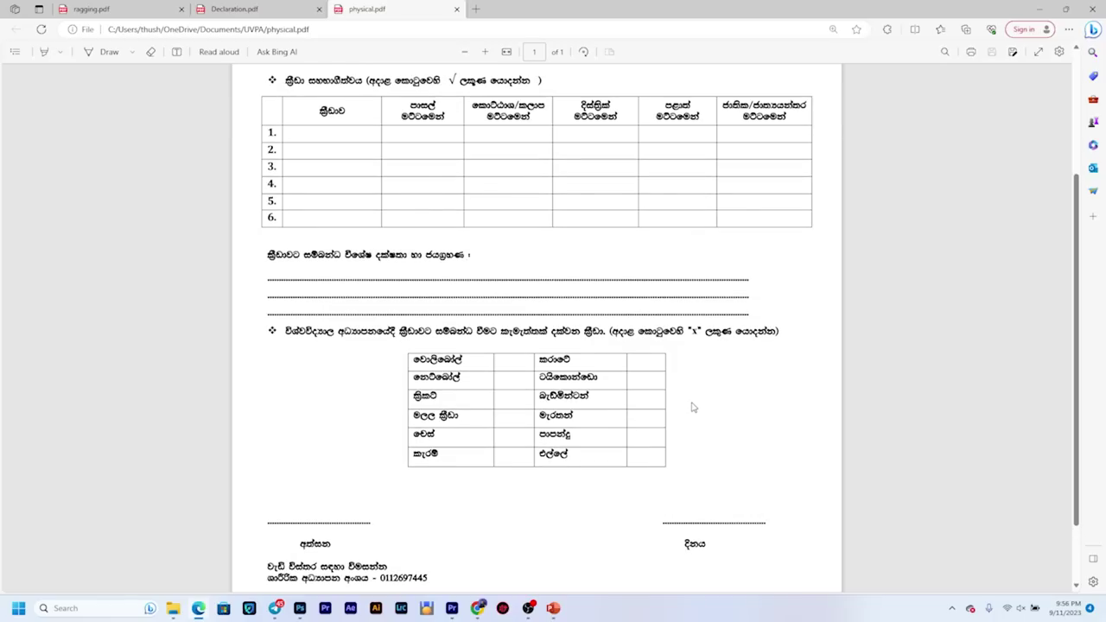
{"action": "left_click", "coordinate": [233, 9]}
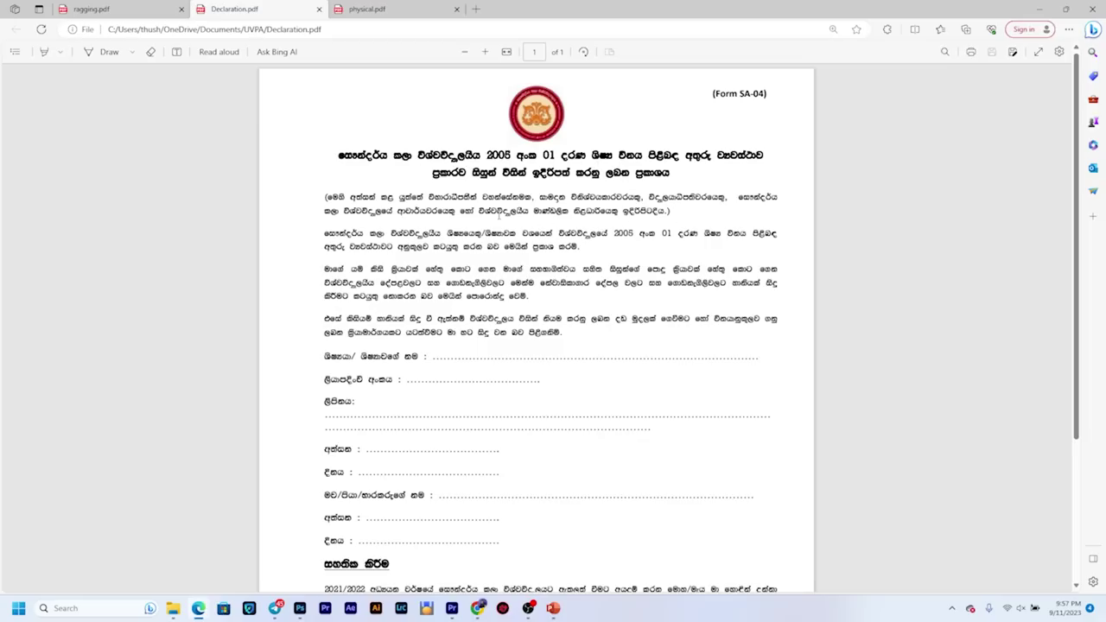
Step: Read Form SA-04 down to the signature lines and back to the top, then switch to ragging.pdf
{"action": "scroll", "coordinate": [429, 272], "scroll_direction": "down", "scroll_amount": 3}
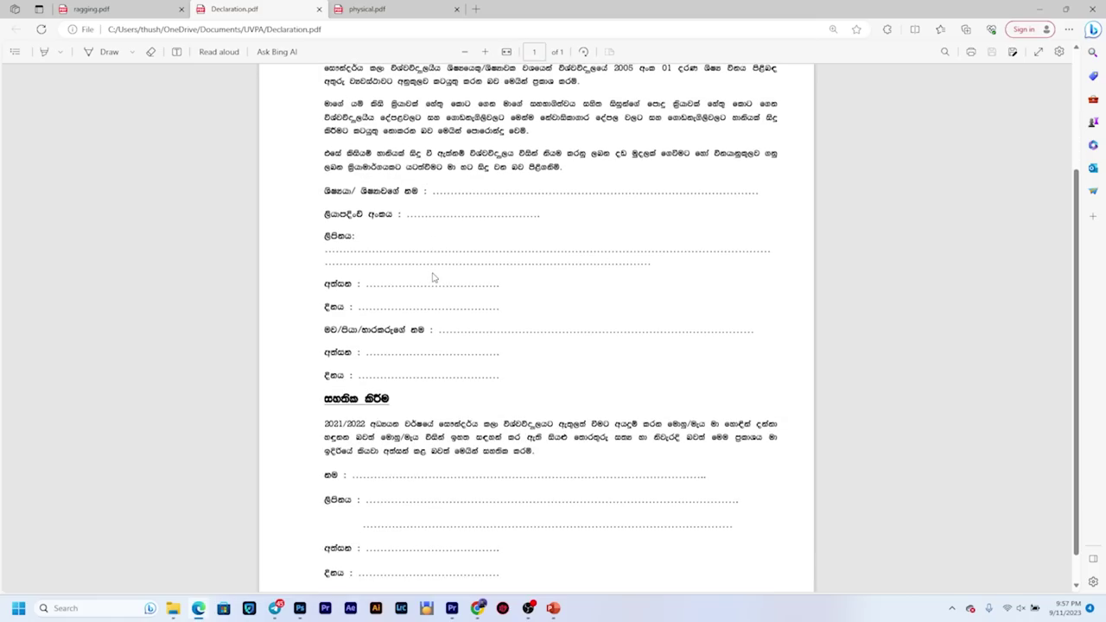
{"action": "scroll", "coordinate": [449, 276], "scroll_direction": "up", "scroll_amount": 3}
{"action": "scroll", "coordinate": [443, 275], "scroll_direction": "down", "scroll_amount": 2}
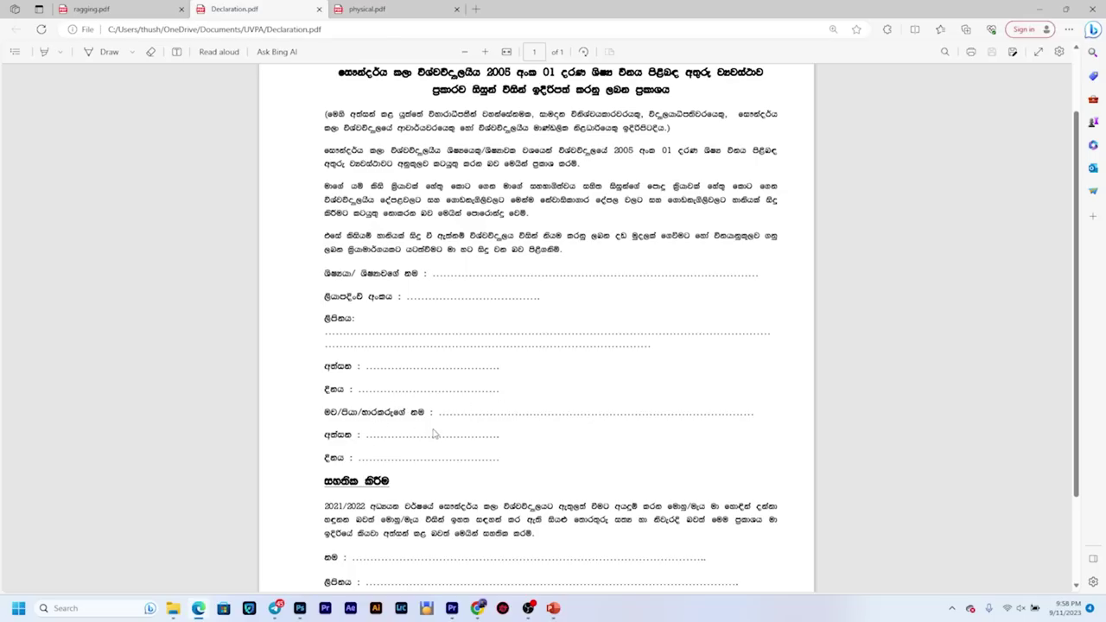
{"action": "scroll", "coordinate": [404, 433], "scroll_direction": "down", "scroll_amount": 3}
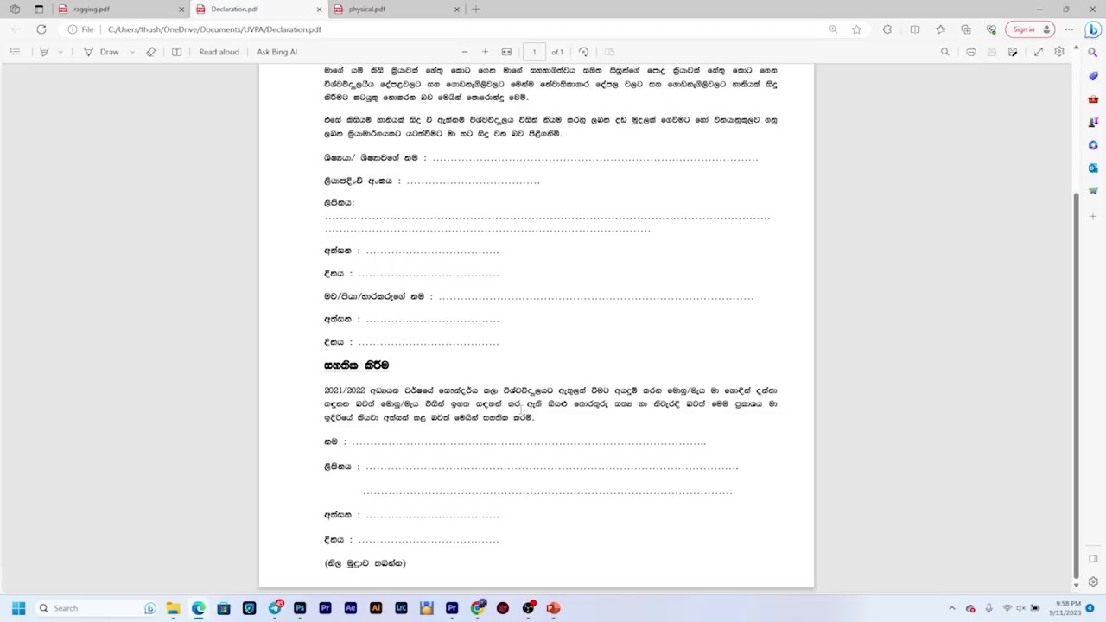
{"action": "scroll", "coordinate": [535, 328], "scroll_direction": "up", "scroll_amount": 3}
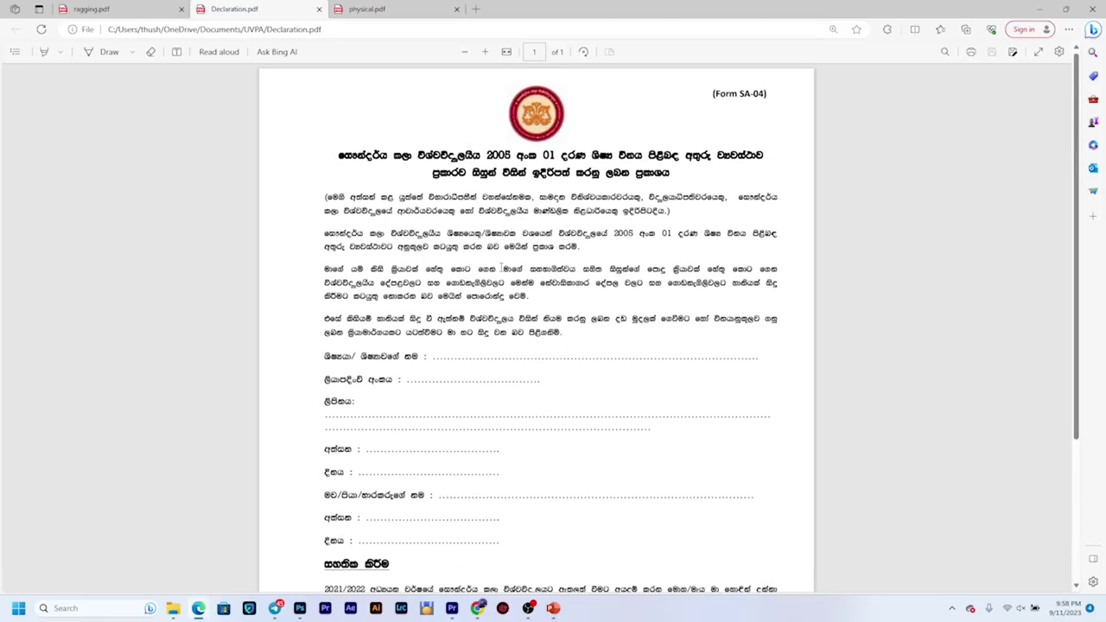
{"action": "left_click", "coordinate": [95, 9]}
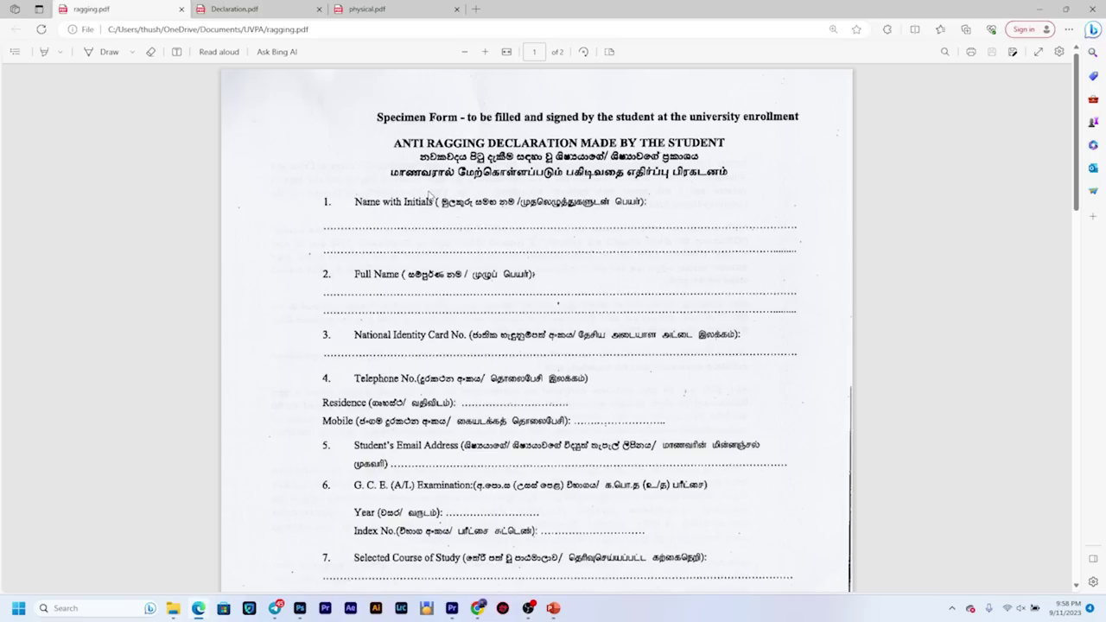
Step: Scroll through pages 1 and 2 of ragging.pdf, then Alt+Tab back to the Student Enrollment Documents page
{"action": "scroll", "coordinate": [436, 186], "scroll_direction": "down", "scroll_amount": 20}
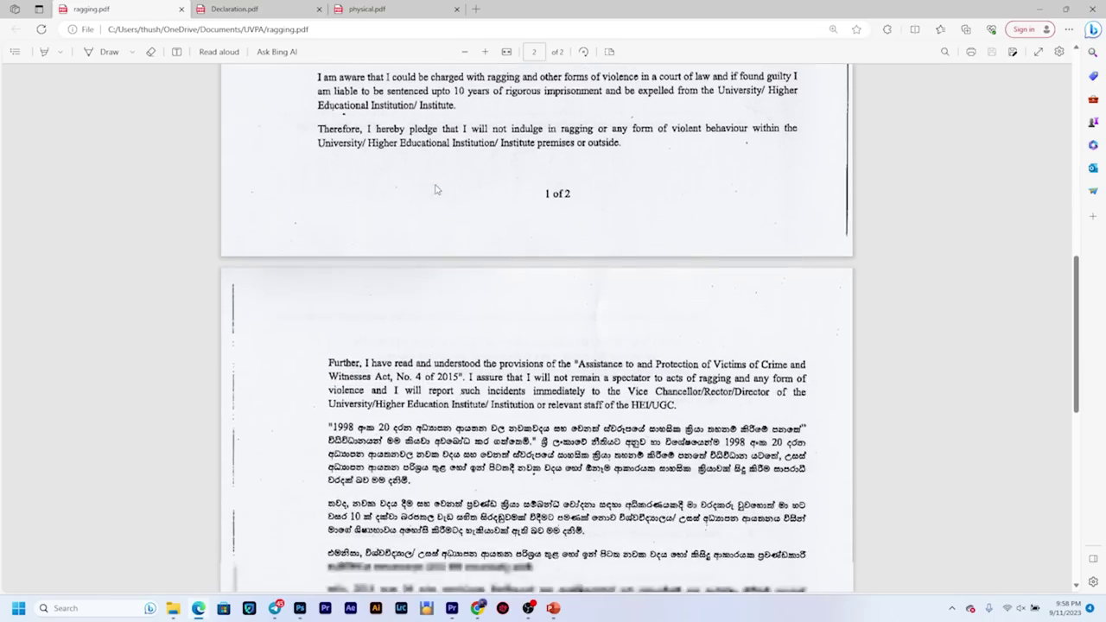
{"action": "scroll", "coordinate": [436, 188], "scroll_direction": "up", "scroll_amount": 15}
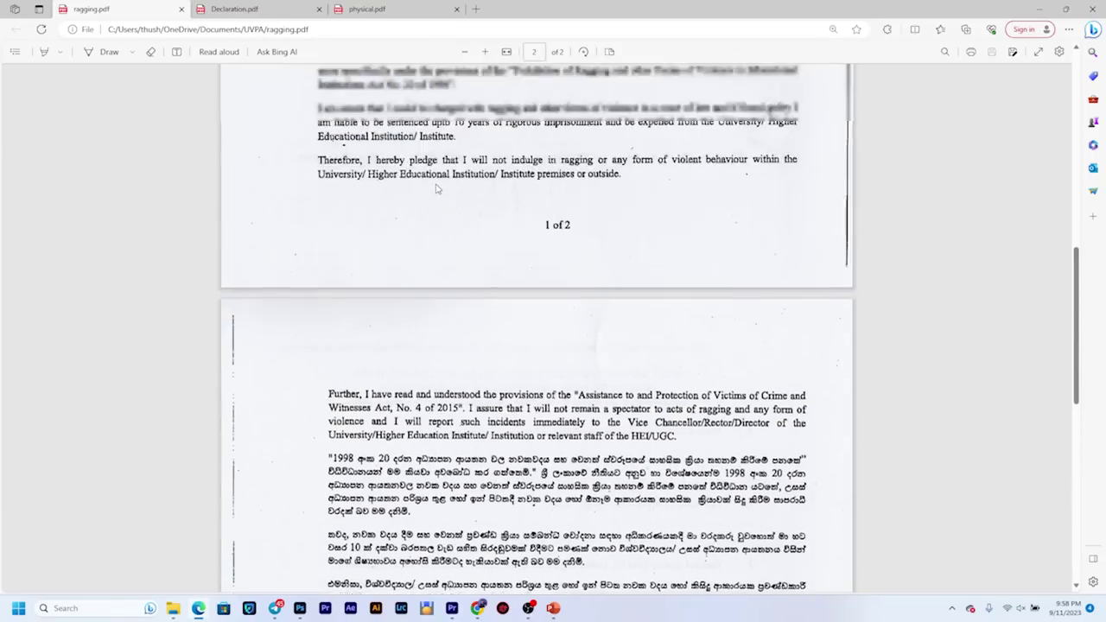
{"action": "scroll", "coordinate": [436, 187], "scroll_direction": "up", "scroll_amount": 4}
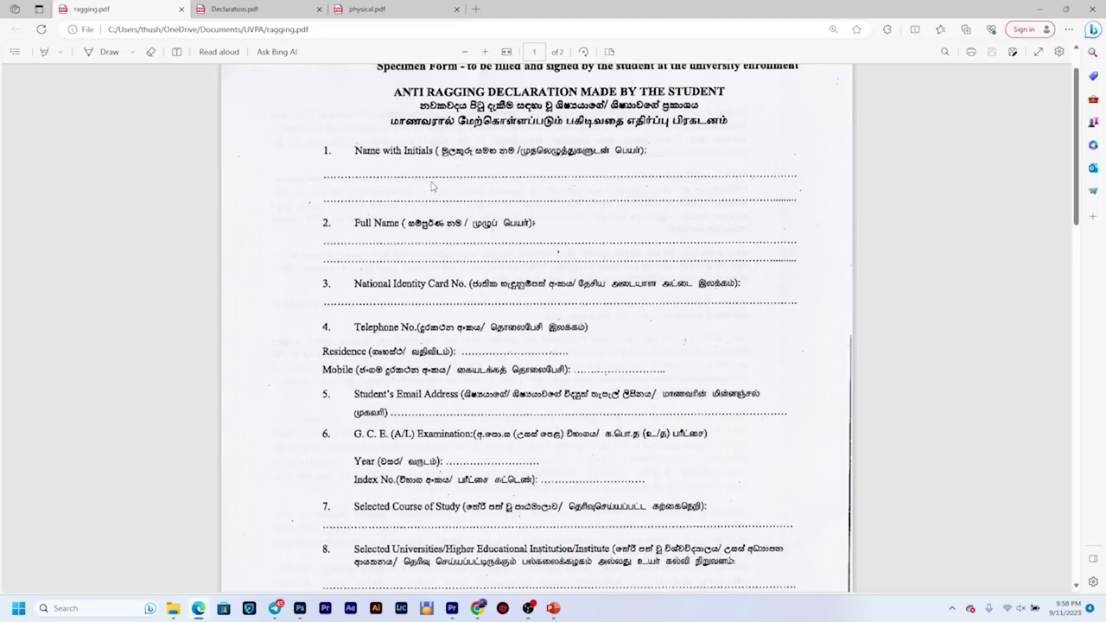
{"action": "scroll", "coordinate": [434, 187], "scroll_direction": "up", "scroll_amount": 1}
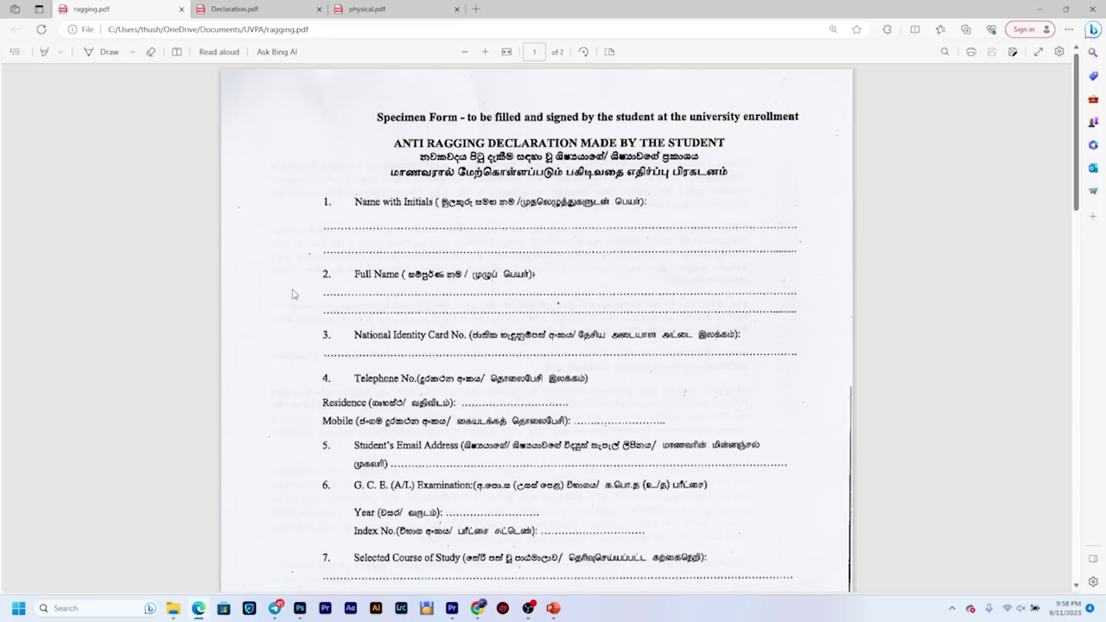
{"action": "scroll", "coordinate": [398, 341], "scroll_direction": "down", "scroll_amount": 1}
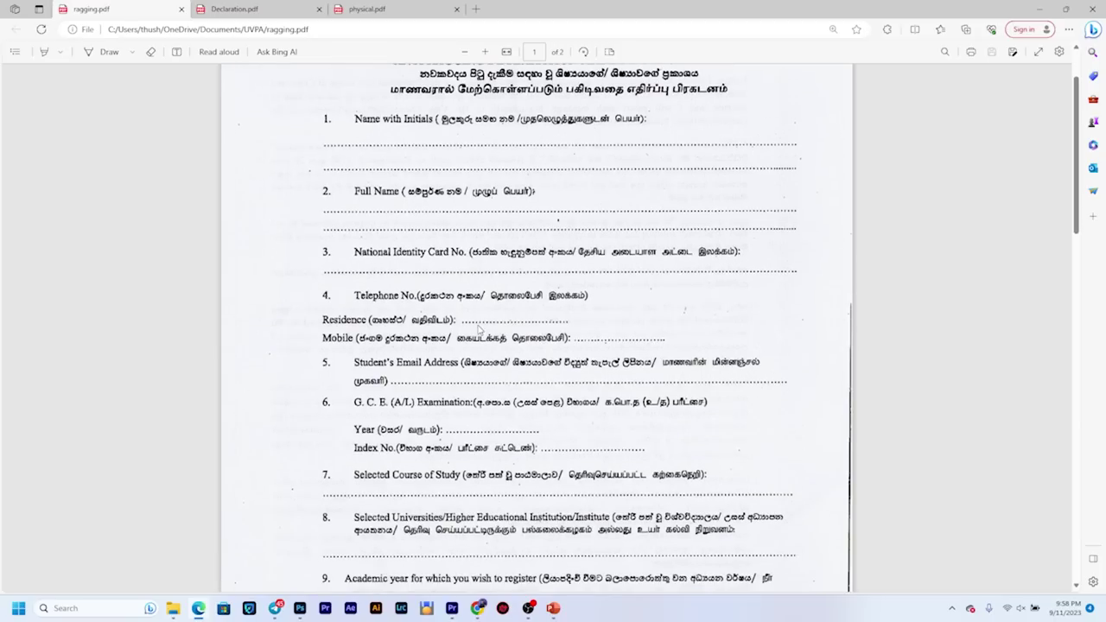
{"action": "scroll", "coordinate": [531, 361], "scroll_direction": "down", "scroll_amount": 1}
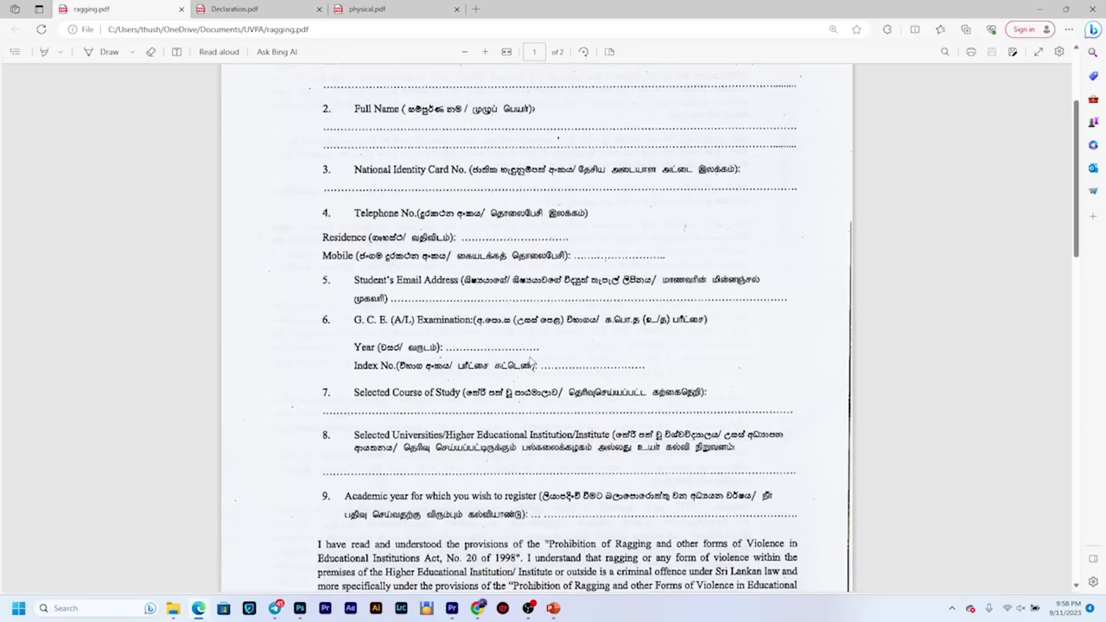
{"action": "scroll", "coordinate": [481, 302], "scroll_direction": "down", "scroll_amount": 1}
{"action": "scroll", "coordinate": [557, 335], "scroll_direction": "down", "scroll_amount": 1}
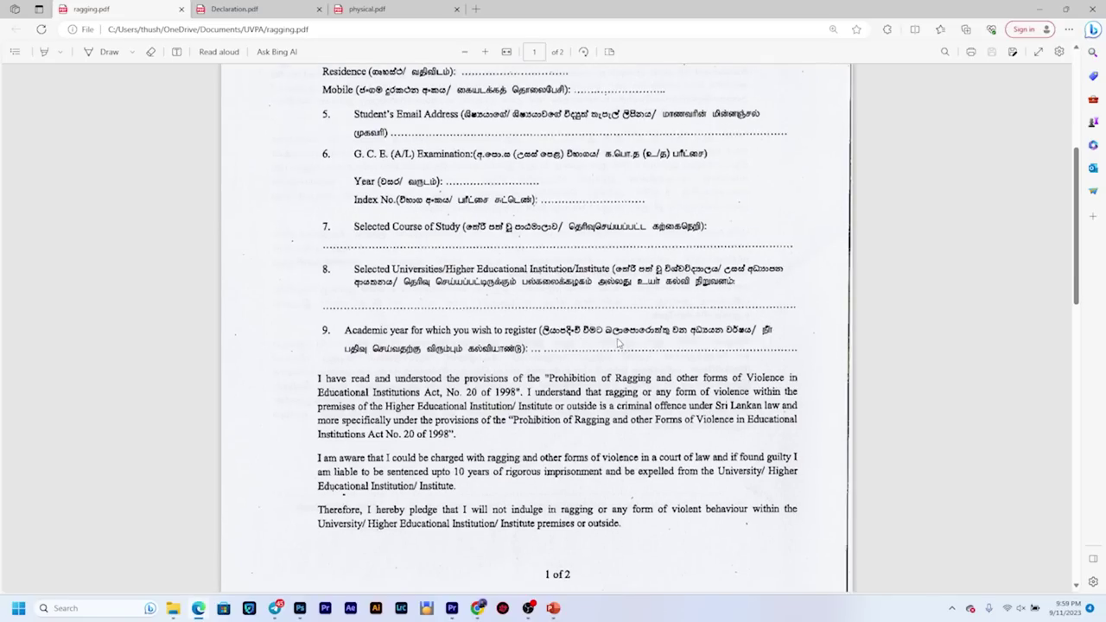
{"action": "scroll", "coordinate": [577, 342], "scroll_direction": "down", "scroll_amount": 10}
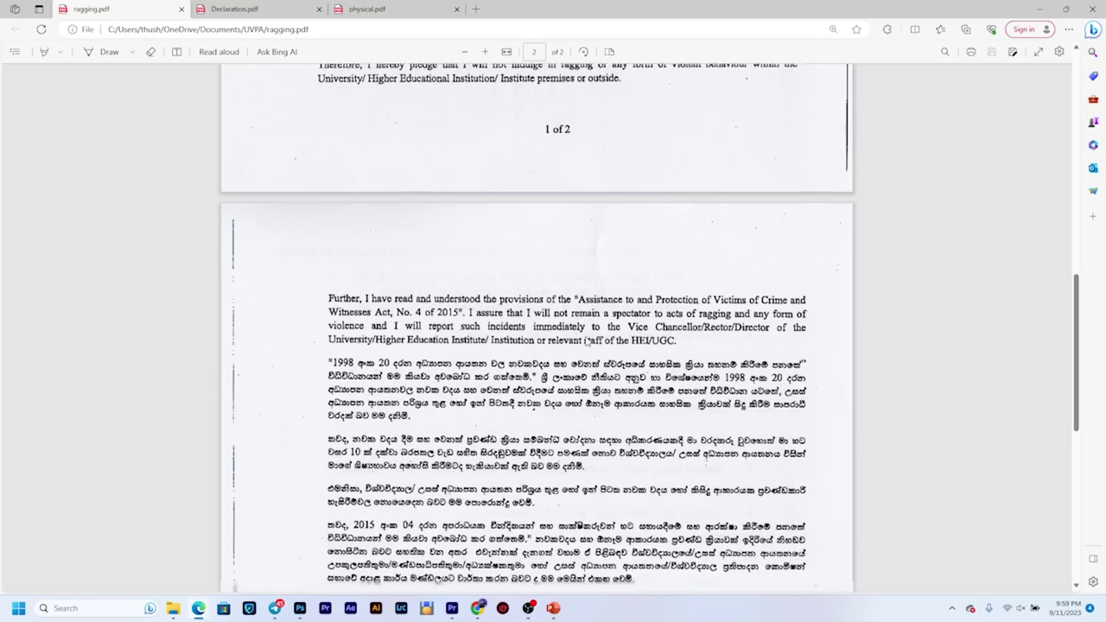
{"action": "scroll", "coordinate": [589, 339], "scroll_direction": "down", "scroll_amount": 3}
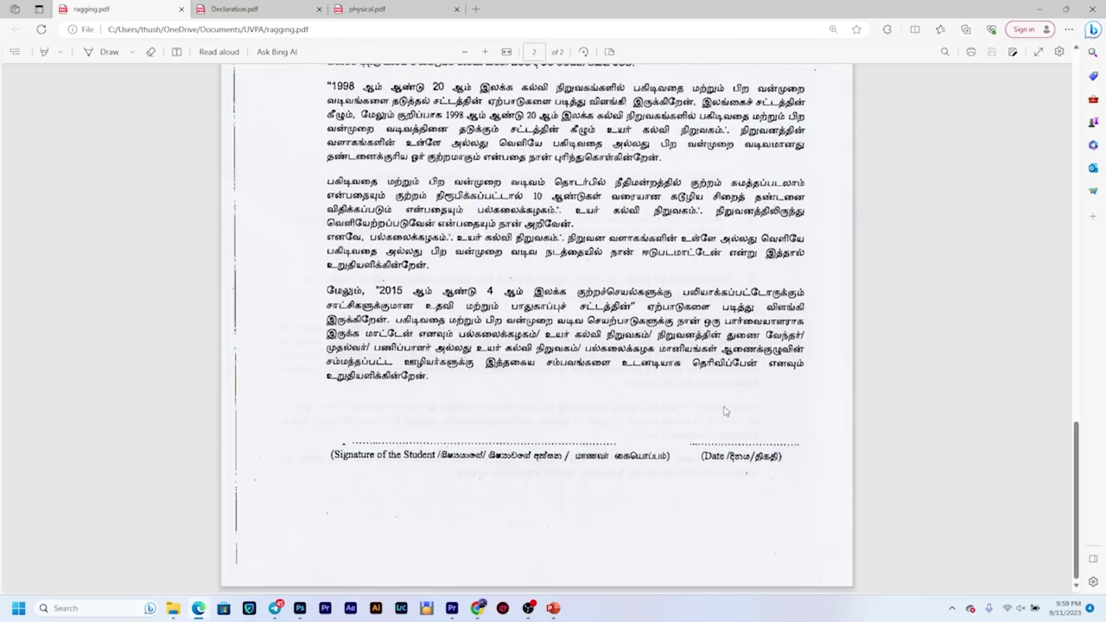
{"action": "scroll", "coordinate": [724, 413], "scroll_direction": "up", "scroll_amount": 1}
{"action": "scroll", "coordinate": [722, 412], "scroll_direction": "up", "scroll_amount": 10}
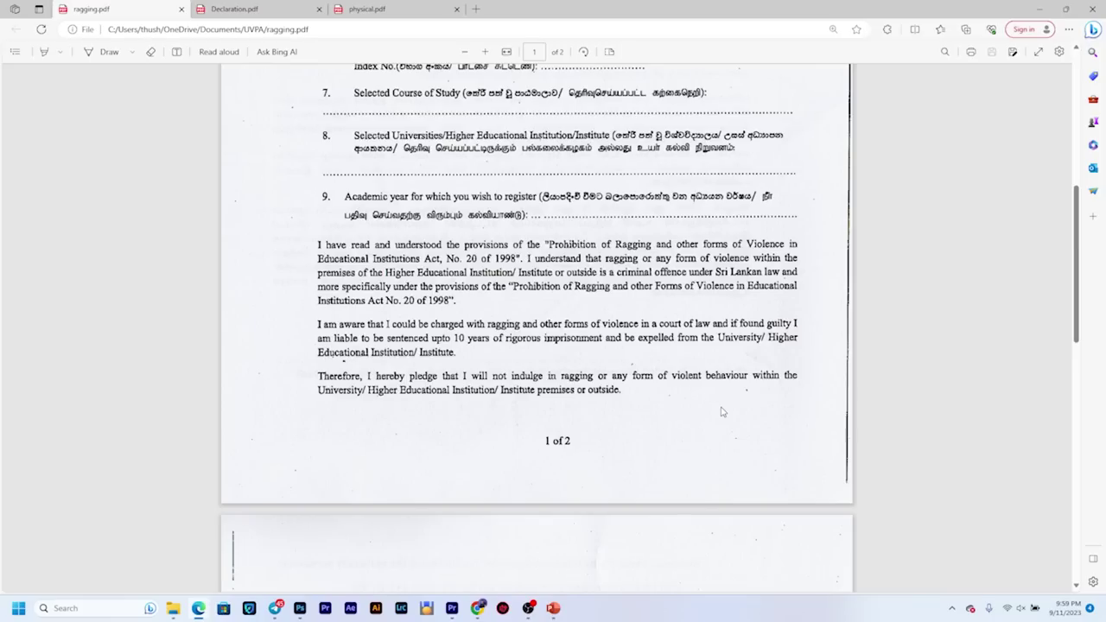
{"action": "key", "text": "alt+Tab"}
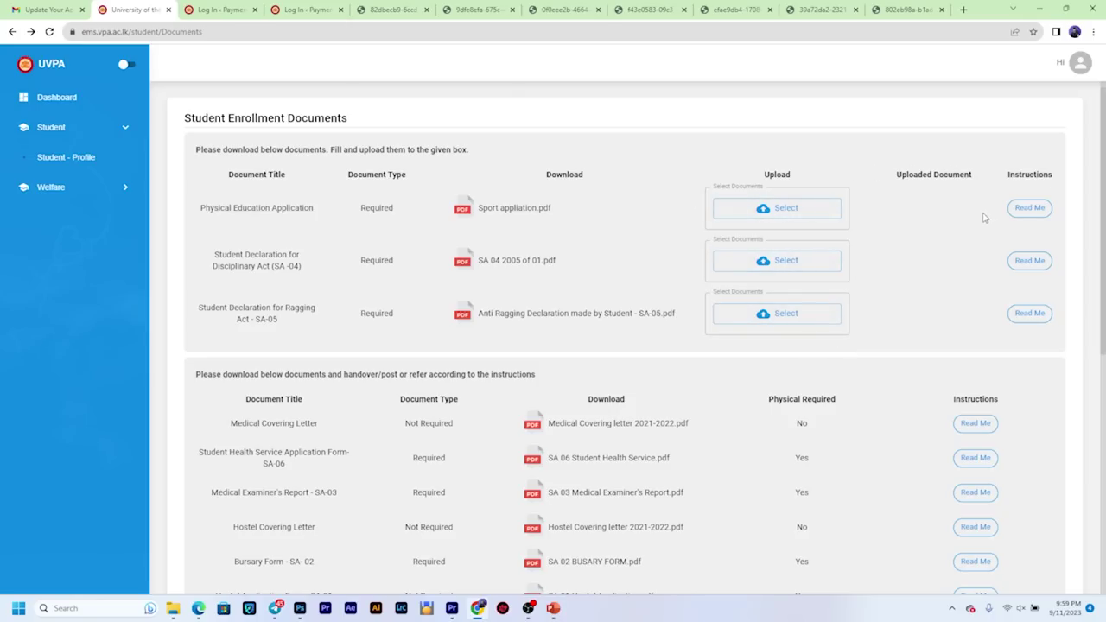
Step: Dismiss the storage toast, then mark the Physical Required 'Yes' for Hostel, Bursary, Medical and Health forms and the Bursary title
{"action": "scroll", "coordinate": [461, 431], "scroll_direction": "down", "scroll_amount": 3}
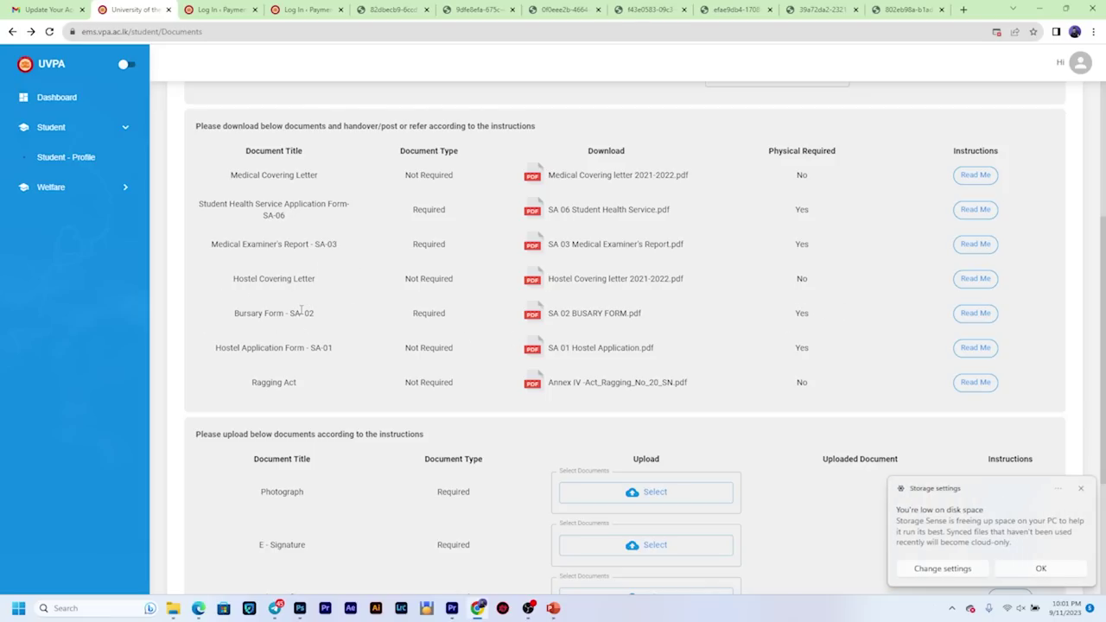
{"action": "left_click", "coordinate": [1080, 489]}
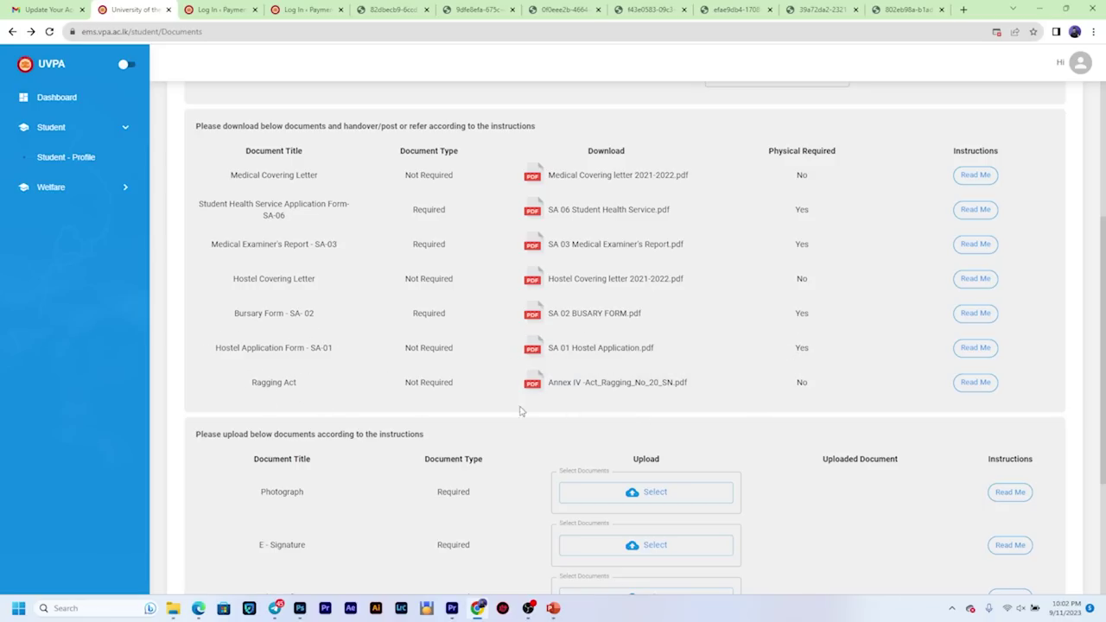
{"action": "double_click", "coordinate": [800, 348]}
{"action": "double_click", "coordinate": [801, 314]}
{"action": "double_click", "coordinate": [802, 244]}
{"action": "double_click", "coordinate": [801, 208]}
{"action": "left_click_drag", "start_coordinate": [235, 312], "coordinate": [353, 320]}
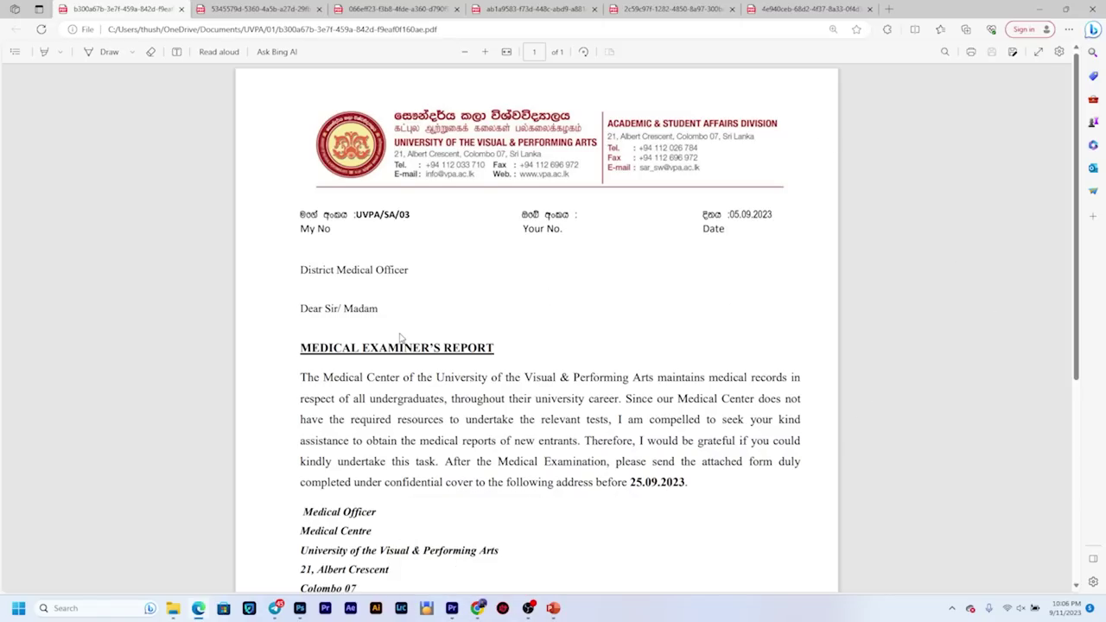
Step: Scroll up and down through the Medical Examiner's Report letter to the District Medical Officer
{"action": "scroll", "coordinate": [406, 339], "scroll_direction": "down", "scroll_amount": 3}
{"action": "scroll", "coordinate": [509, 355], "scroll_direction": "up", "scroll_amount": 3}
{"action": "scroll", "coordinate": [508, 355], "scroll_direction": "down", "scroll_amount": 2}
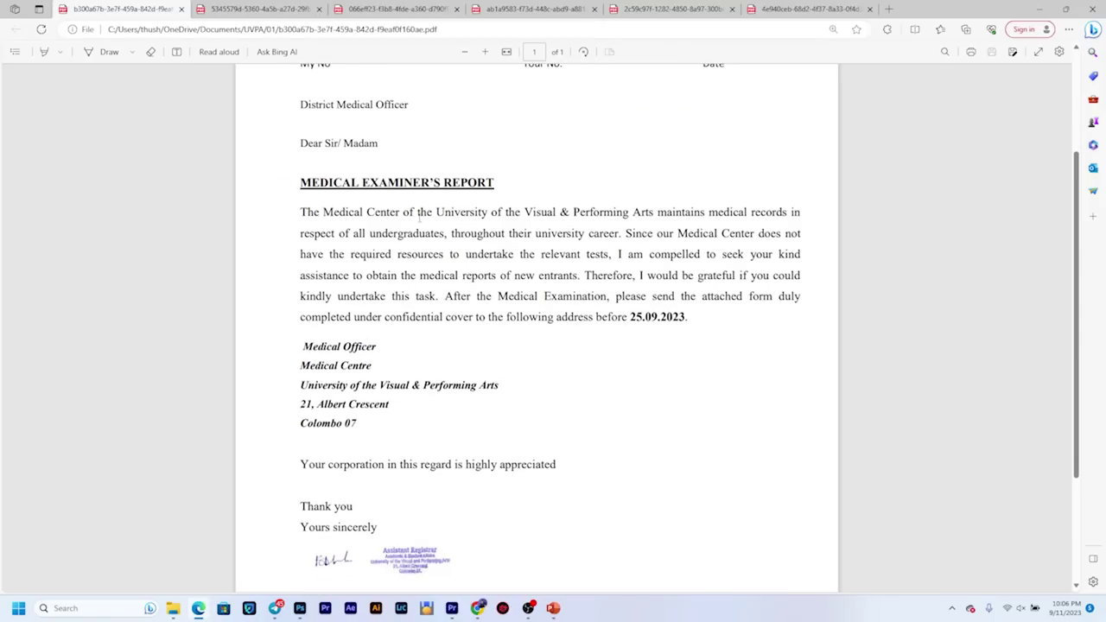
{"action": "scroll", "coordinate": [383, 227], "scroll_direction": "up", "scroll_amount": 2}
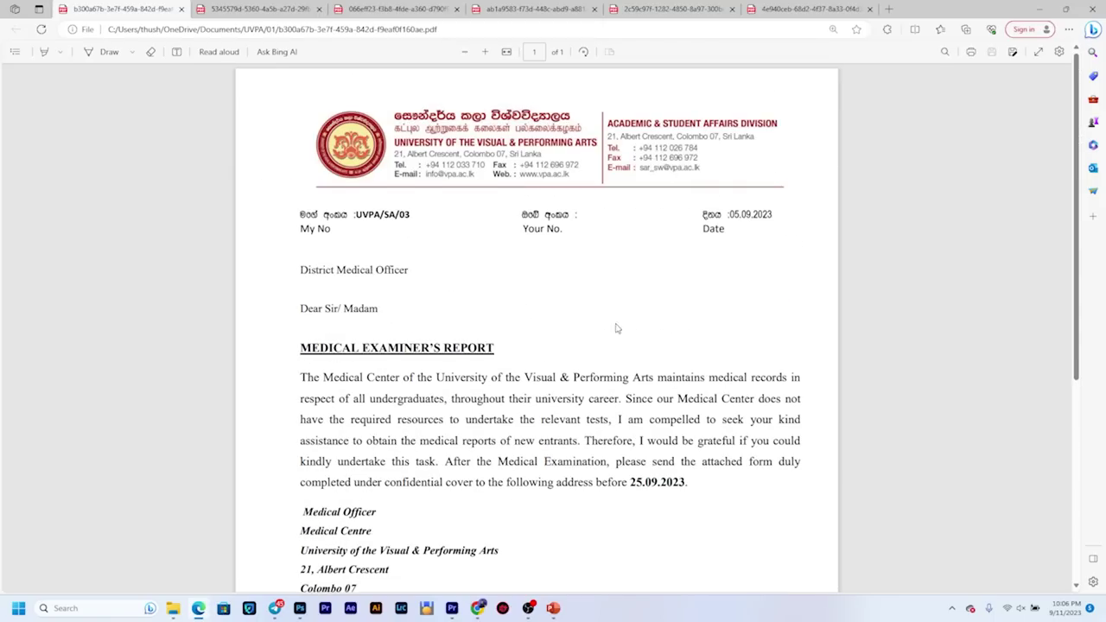
{"action": "scroll", "coordinate": [579, 415], "scroll_direction": "down", "scroll_amount": 3}
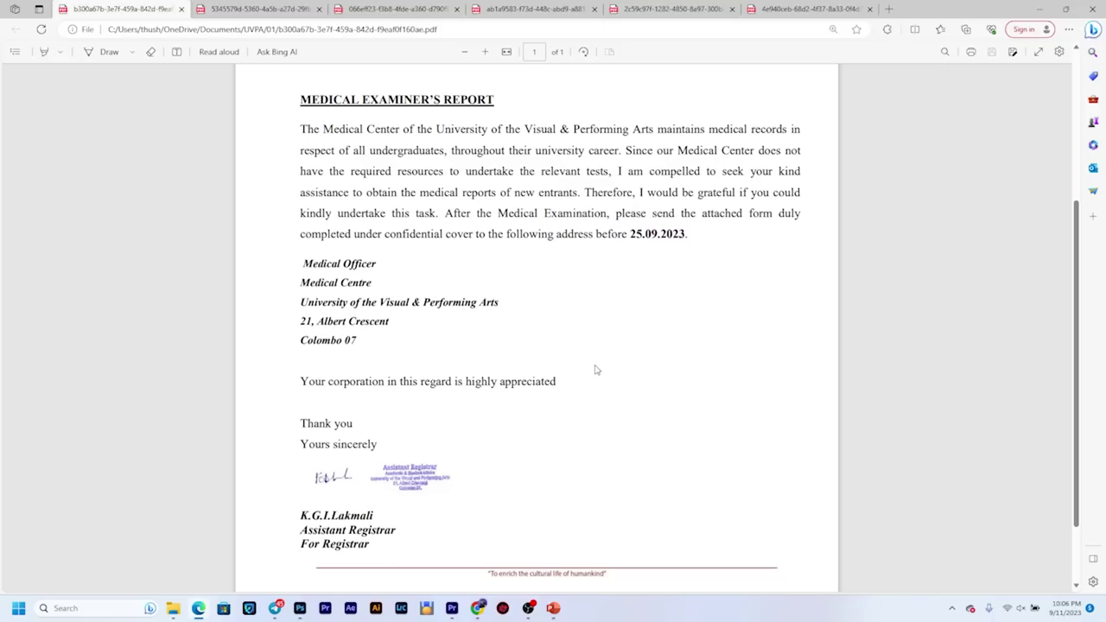
{"action": "scroll", "coordinate": [596, 370], "scroll_direction": "up", "scroll_amount": 2}
{"action": "scroll", "coordinate": [592, 346], "scroll_direction": "down", "scroll_amount": 2}
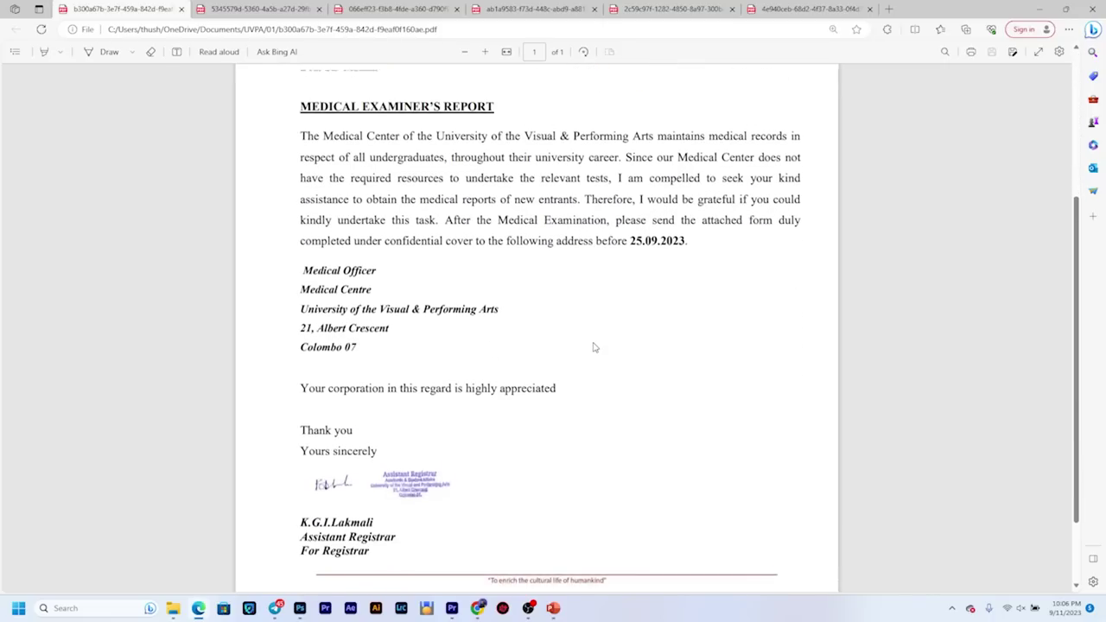
{"action": "scroll", "coordinate": [593, 345], "scroll_direction": "up", "scroll_amount": 3}
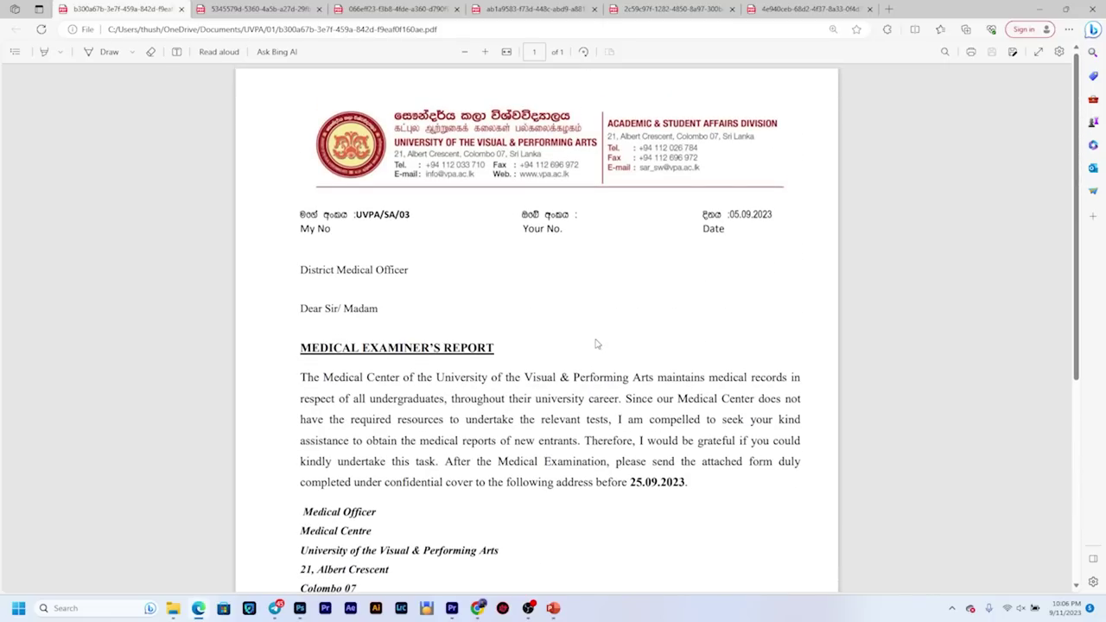
{"action": "scroll", "coordinate": [595, 344], "scroll_direction": "down", "scroll_amount": 3}
{"action": "scroll", "coordinate": [613, 259], "scroll_direction": "up", "scroll_amount": 2}
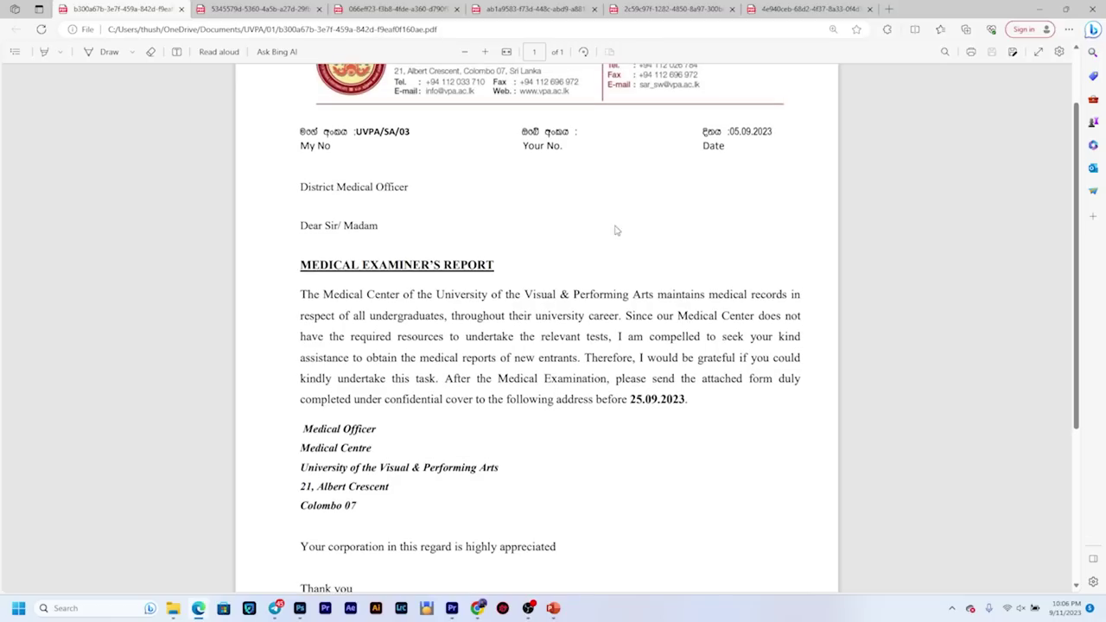
{"action": "scroll", "coordinate": [615, 230], "scroll_direction": "up", "scroll_amount": 1}
Step: Switch to the Form SA-06 Student Health Service tab and scroll down to its signature lines
{"action": "key", "text": "ctrl+Tab"}
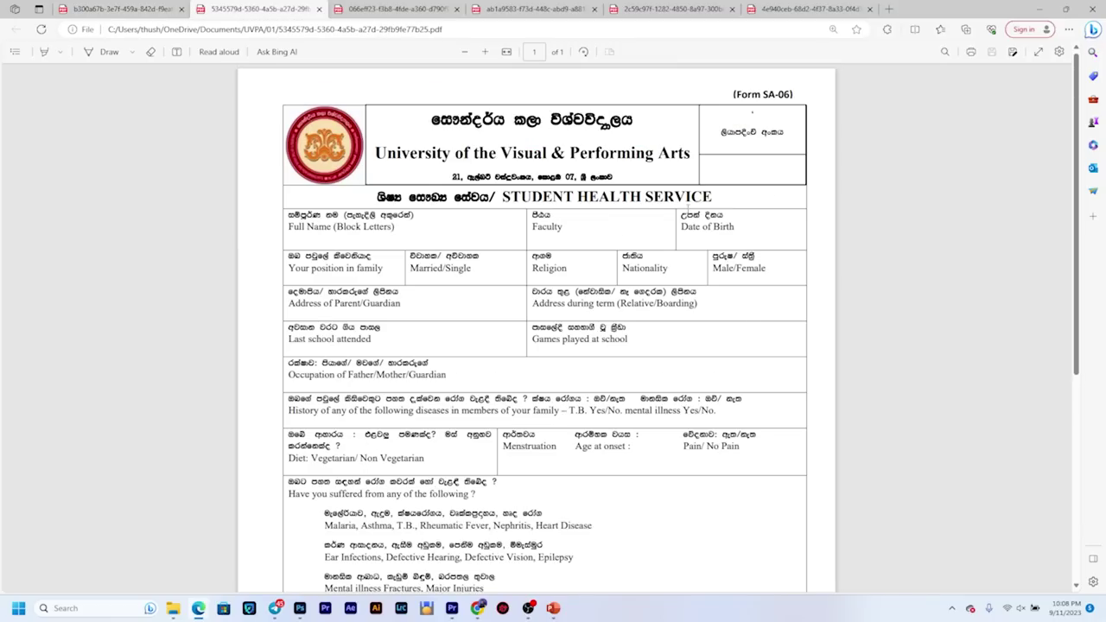
{"action": "scroll", "coordinate": [640, 201], "scroll_direction": "down", "scroll_amount": 1}
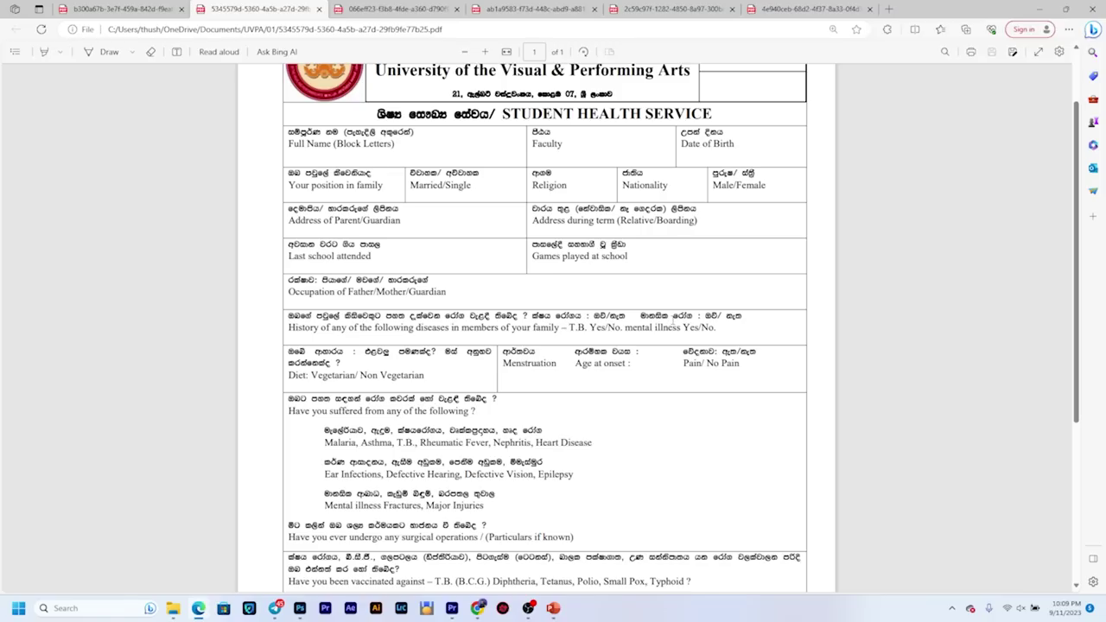
{"action": "scroll", "coordinate": [672, 315], "scroll_direction": "up", "scroll_amount": 1}
{"action": "scroll", "coordinate": [639, 348], "scroll_direction": "down", "scroll_amount": 1}
{"action": "scroll", "coordinate": [403, 292], "scroll_direction": "down", "scroll_amount": 1}
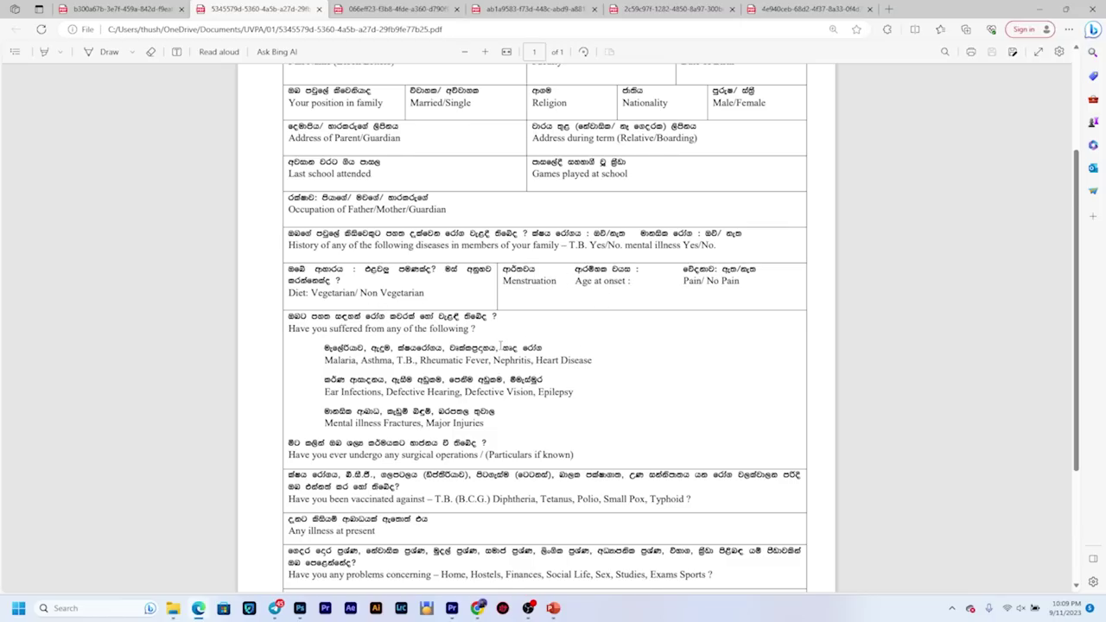
{"action": "scroll", "coordinate": [500, 346], "scroll_direction": "down", "scroll_amount": 2}
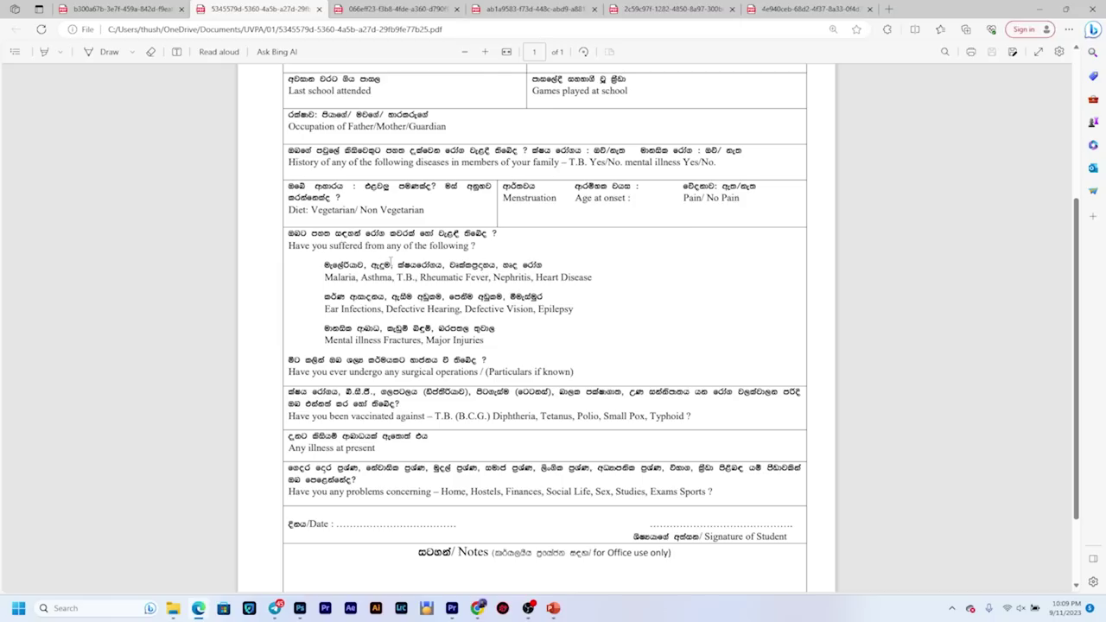
Step: Review the SA-06 health history questions, briefly selecting and then clearing the Sinhala disease line
{"action": "scroll", "coordinate": [419, 169], "scroll_direction": "up", "scroll_amount": 3}
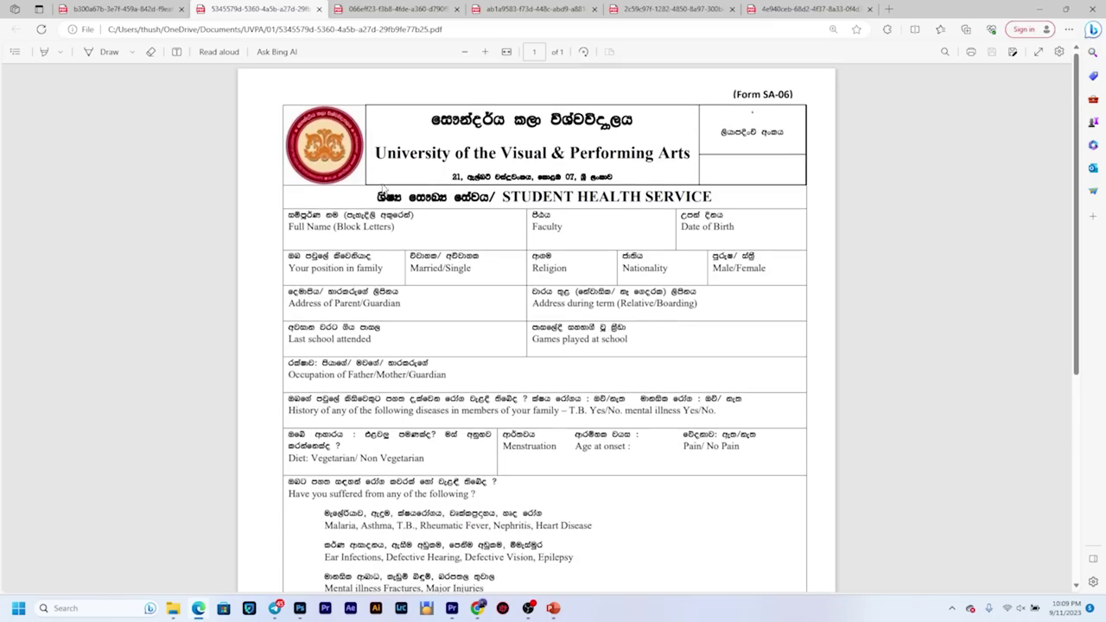
{"action": "scroll", "coordinate": [419, 169], "scroll_direction": "down", "scroll_amount": 2}
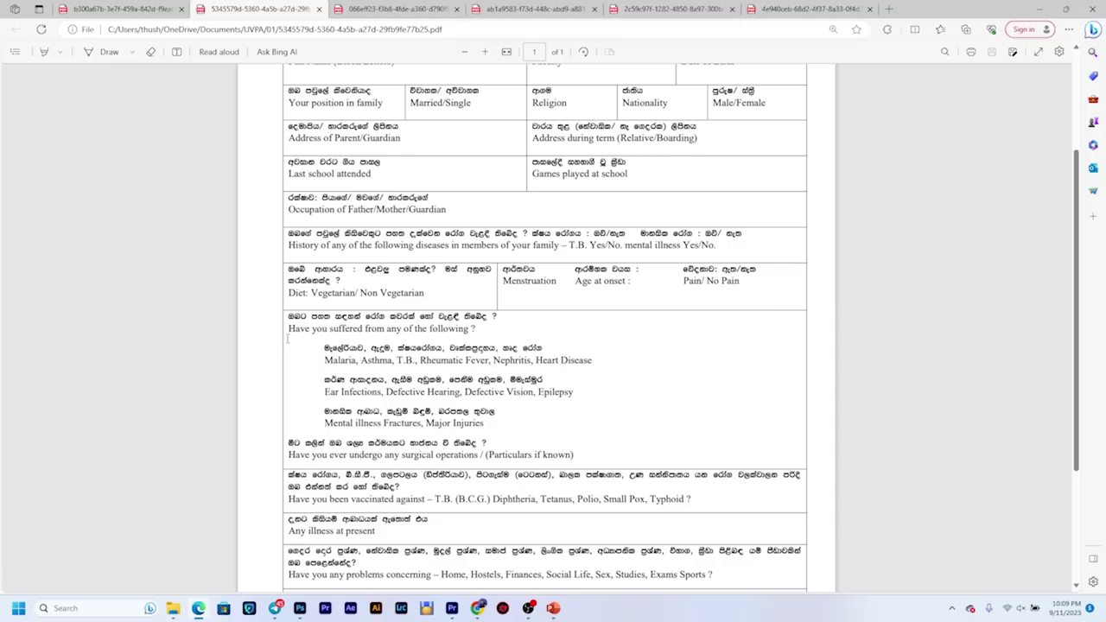
{"action": "scroll", "coordinate": [455, 261], "scroll_direction": "up", "scroll_amount": 1}
{"action": "scroll", "coordinate": [458, 291], "scroll_direction": "down", "scroll_amount": 1}
{"action": "left_click_drag", "start_coordinate": [498, 347], "coordinate": [326, 347]}
{"action": "scroll", "coordinate": [458, 370], "scroll_direction": "down", "scroll_amount": 1}
{"action": "scroll", "coordinate": [458, 367], "scroll_direction": "up", "scroll_amount": 1}
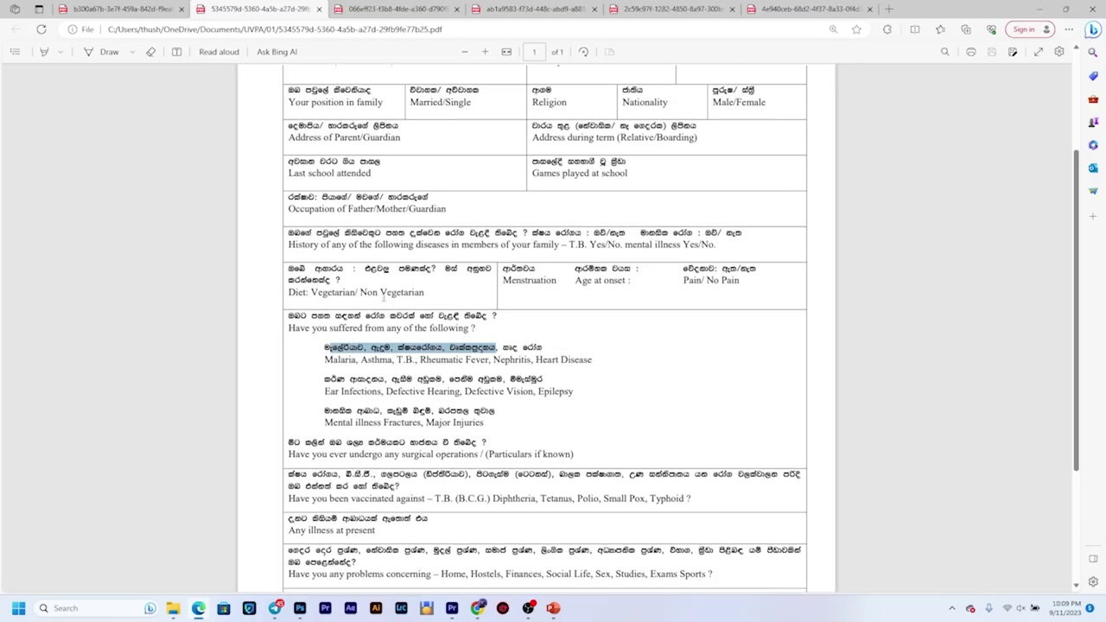
{"action": "scroll", "coordinate": [388, 393], "scroll_direction": "down", "scroll_amount": 1}
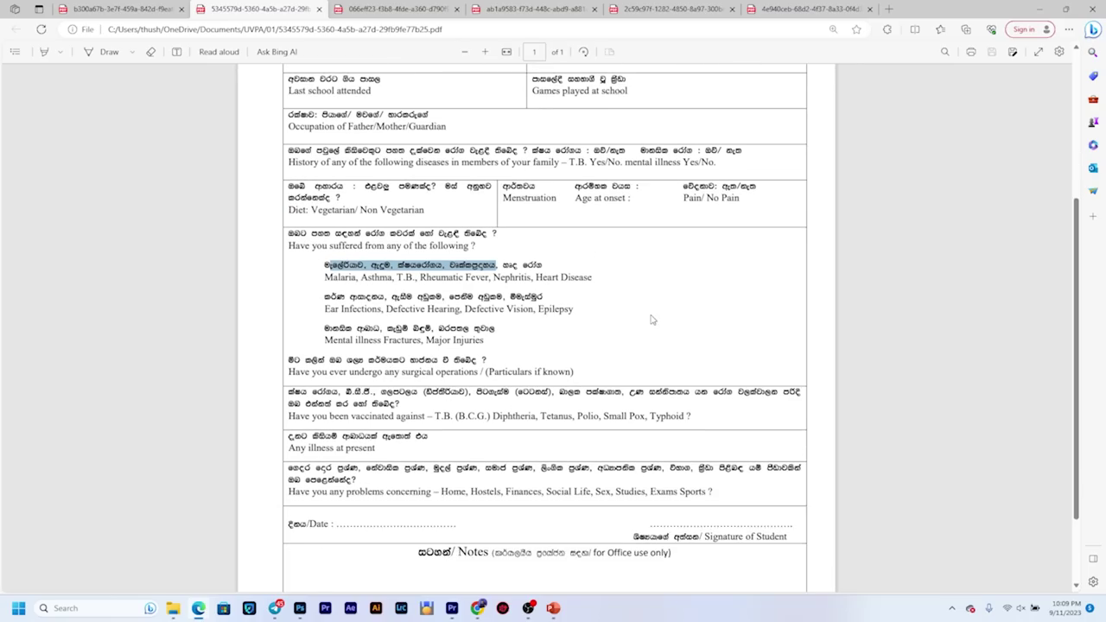
{"action": "left_click", "coordinate": [534, 345]}
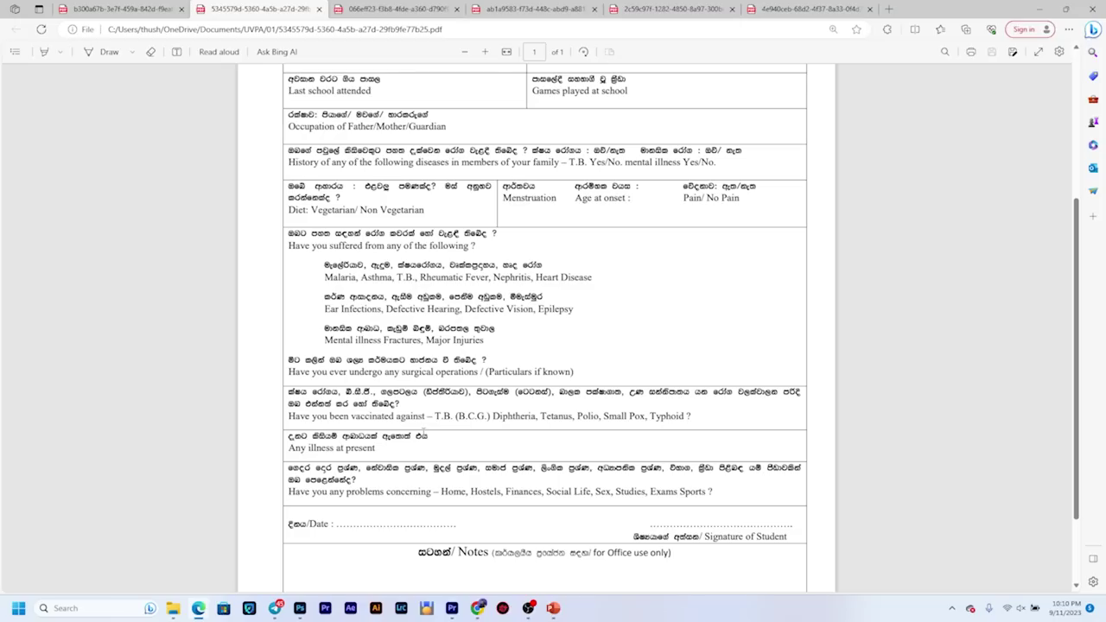
Step: Scroll through the rest of the SA-06 form, then open the Form SA-03 Medical Examiner's Report
{"action": "scroll", "coordinate": [423, 432], "scroll_direction": "down", "scroll_amount": 1}
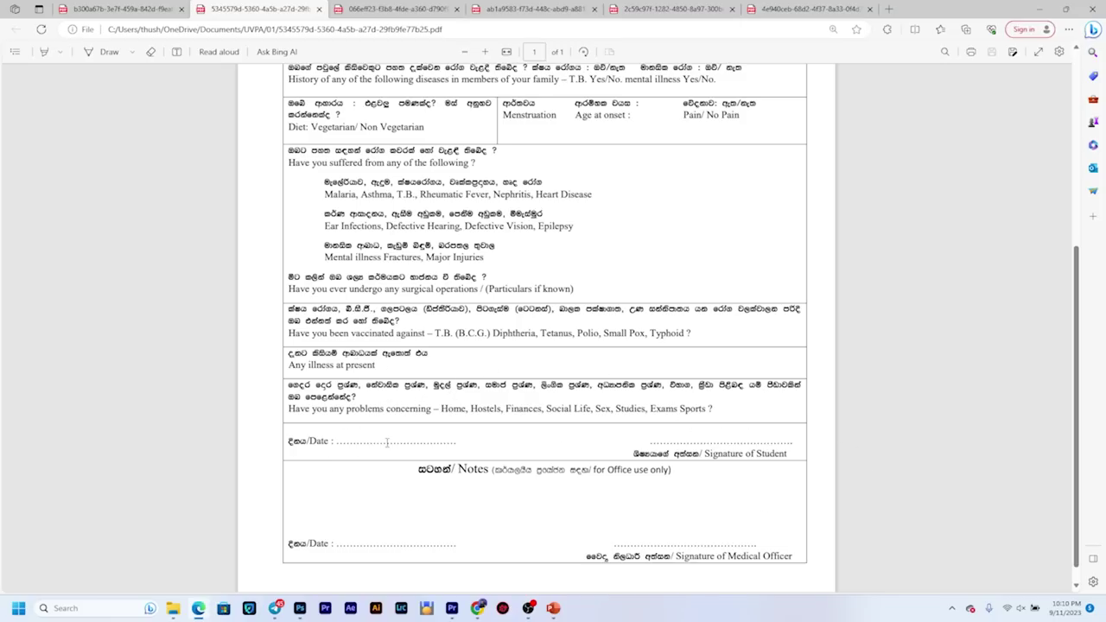
{"action": "scroll", "coordinate": [611, 533], "scroll_direction": "down", "scroll_amount": 1}
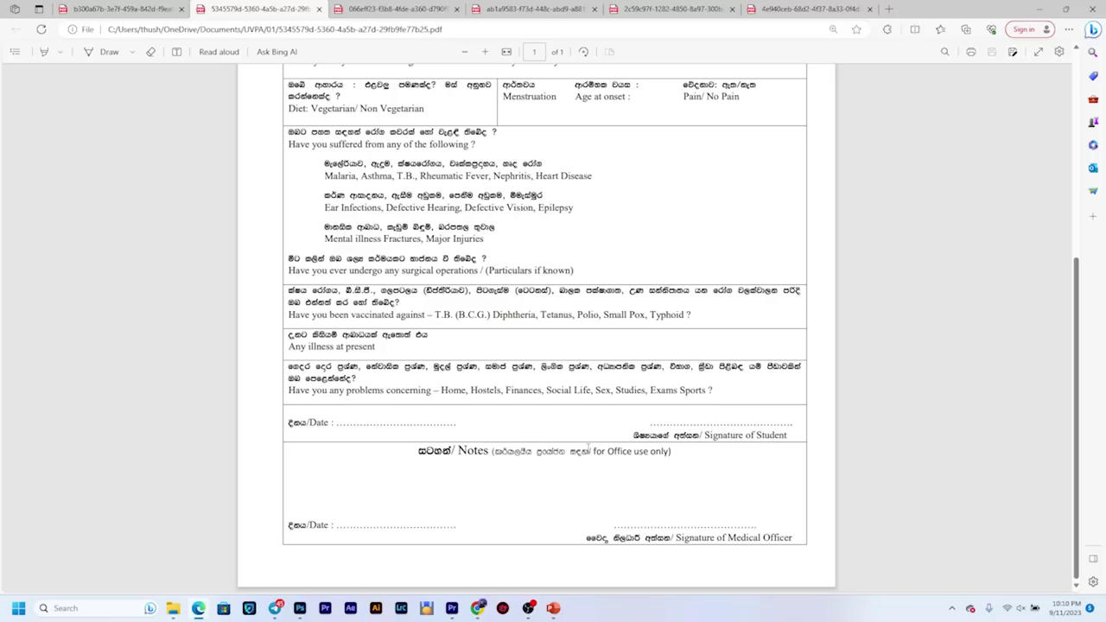
{"action": "scroll", "coordinate": [588, 449], "scroll_direction": "up", "scroll_amount": 2}
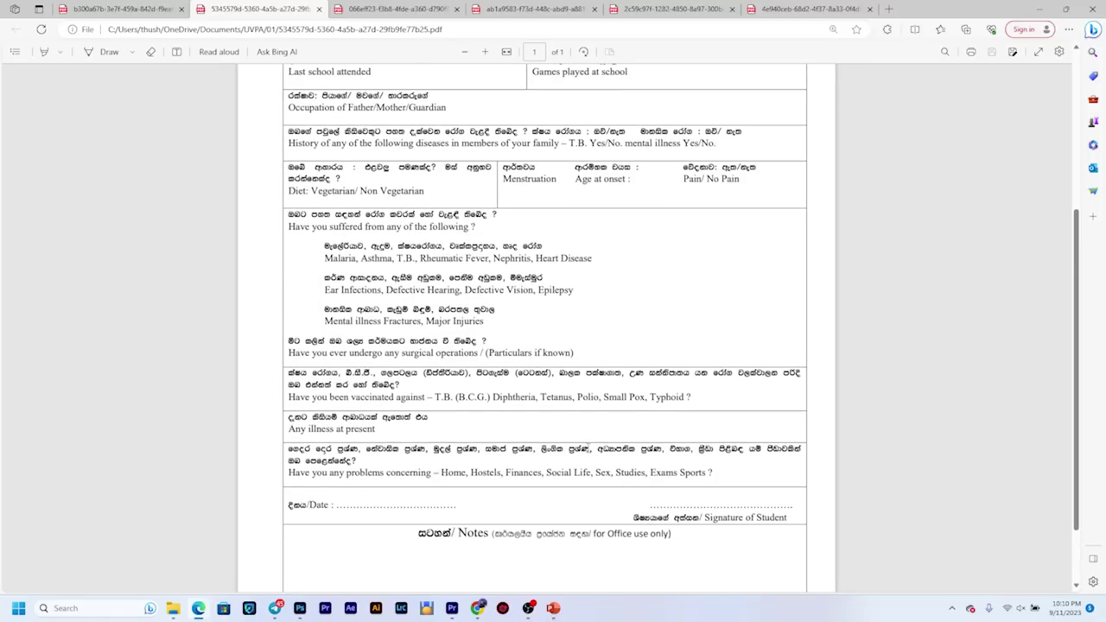
{"action": "scroll", "coordinate": [589, 450], "scroll_direction": "down", "scroll_amount": 2}
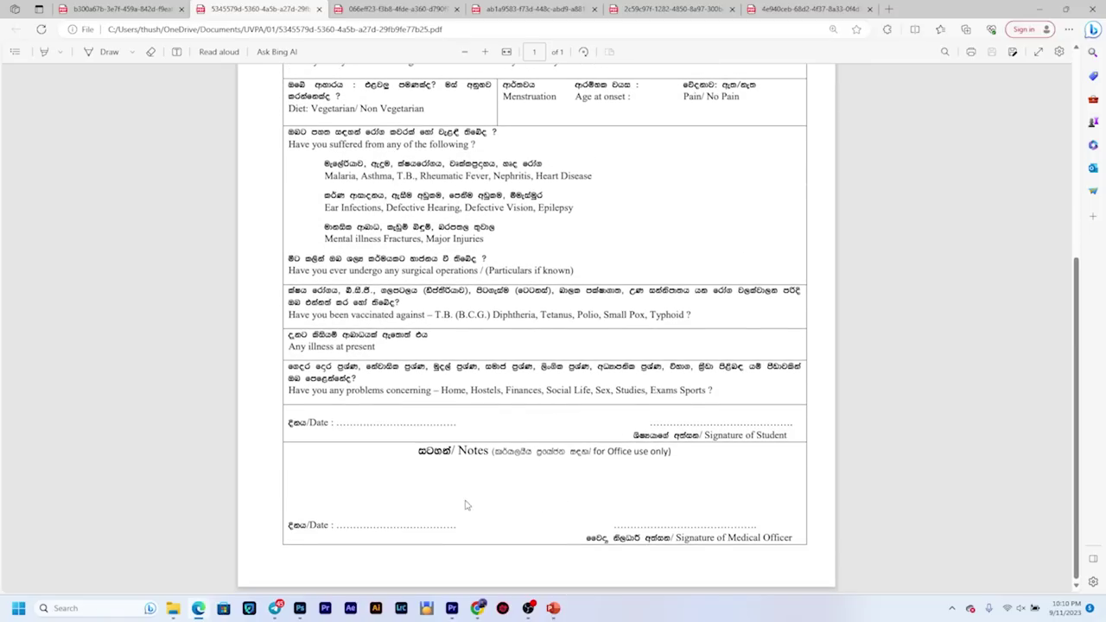
{"action": "scroll", "coordinate": [503, 486], "scroll_direction": "up", "scroll_amount": 8}
{"action": "left_click", "coordinate": [370, 9]}
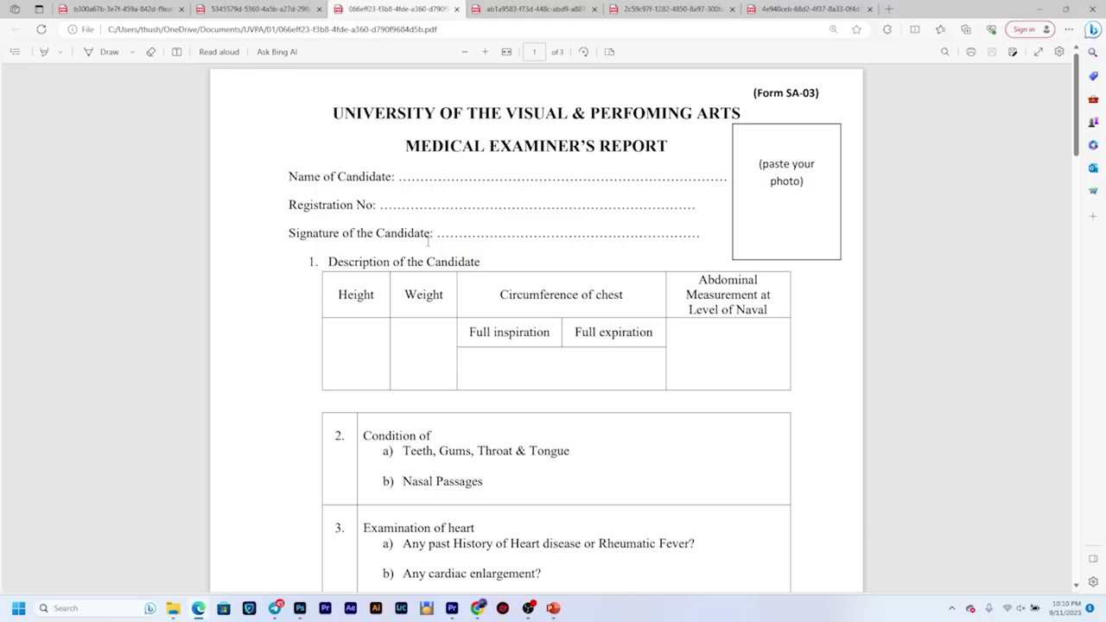
Step: Scroll through the opening pages of the Form SA-03 Medical Examiner's Report and back up
{"action": "scroll", "coordinate": [427, 242], "scroll_direction": "down", "scroll_amount": 15}
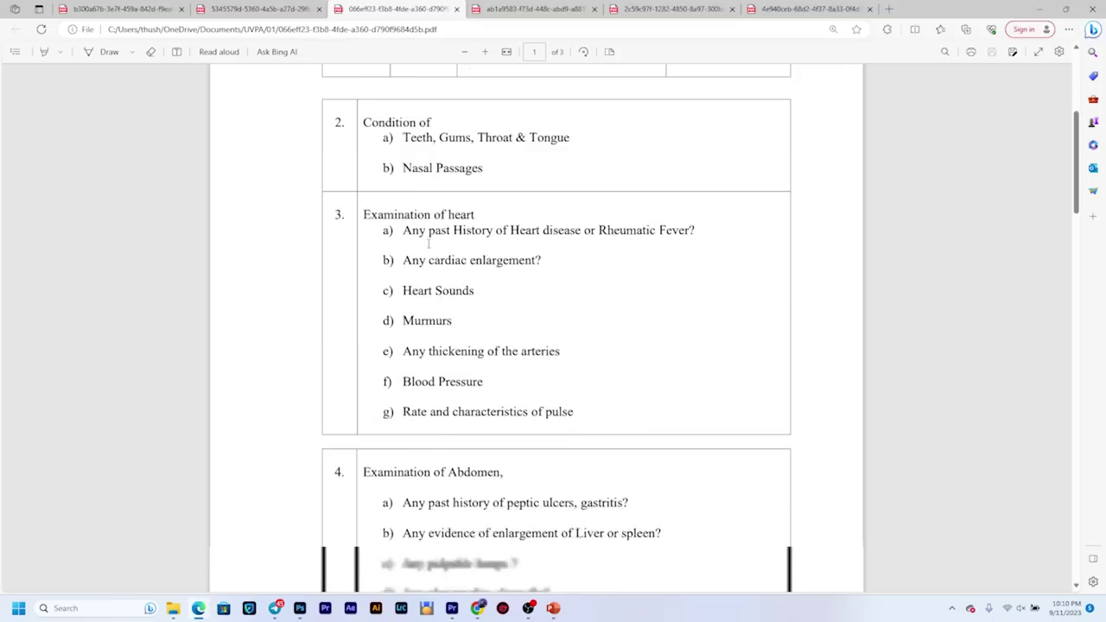
{"action": "scroll", "coordinate": [431, 243], "scroll_direction": "down", "scroll_amount": 15}
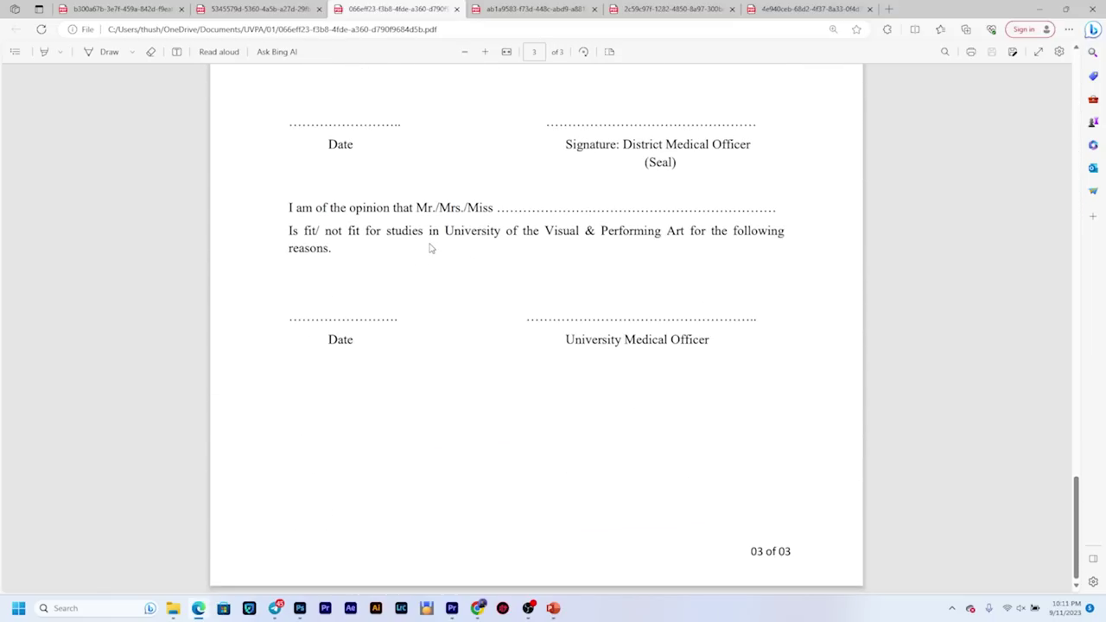
{"action": "scroll", "coordinate": [431, 248], "scroll_direction": "up", "scroll_amount": 3}
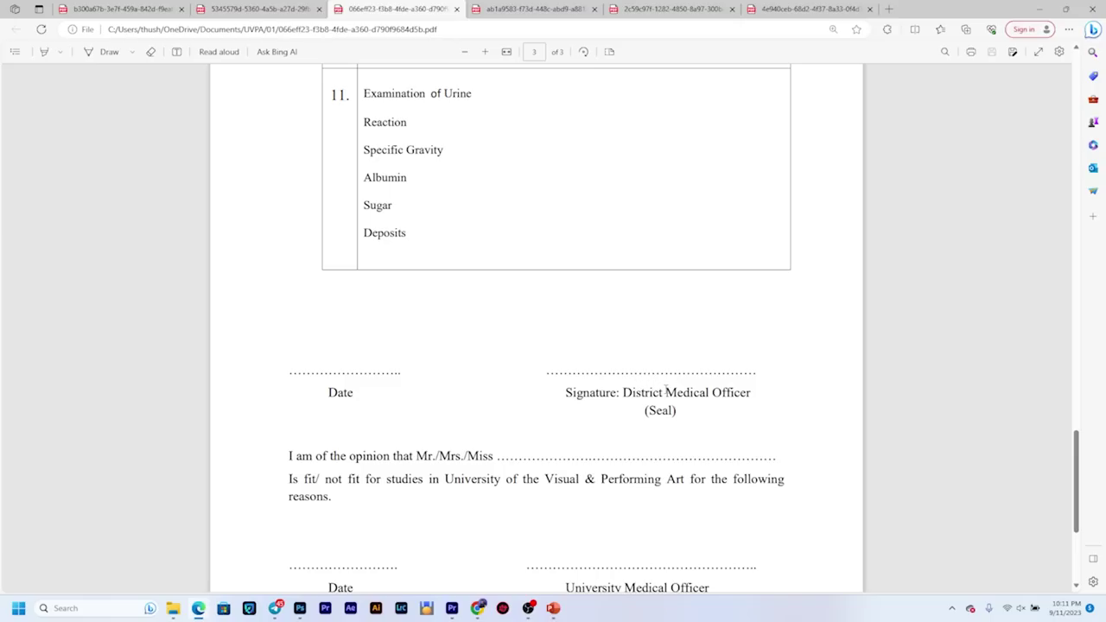
{"action": "scroll", "coordinate": [641, 369], "scroll_direction": "up", "scroll_amount": 15}
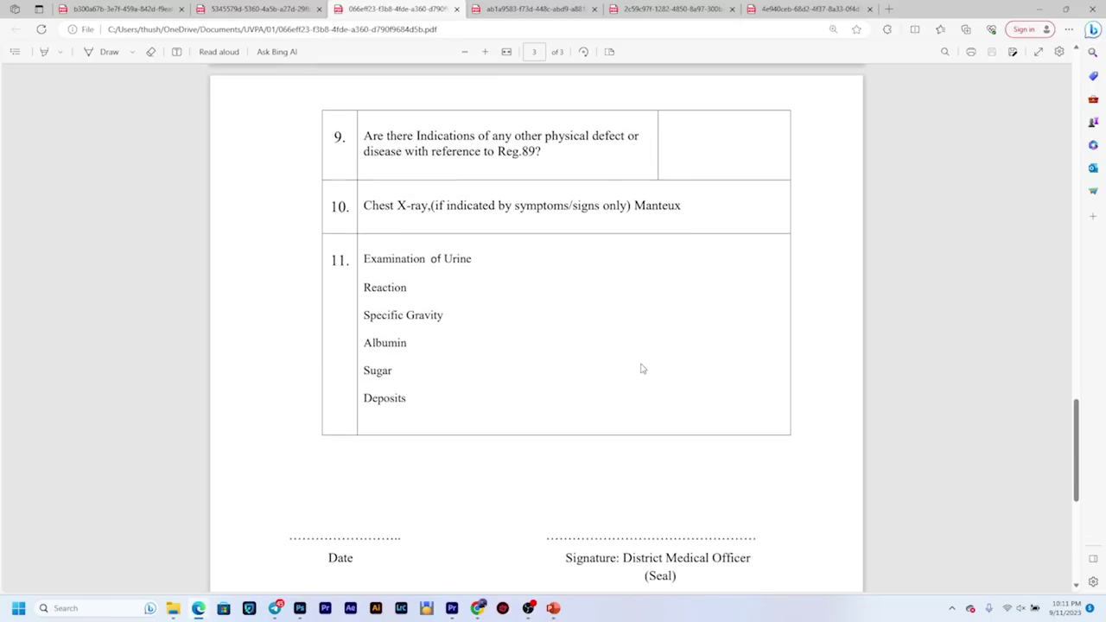
{"action": "scroll", "coordinate": [641, 368], "scroll_direction": "up", "scroll_amount": 9}
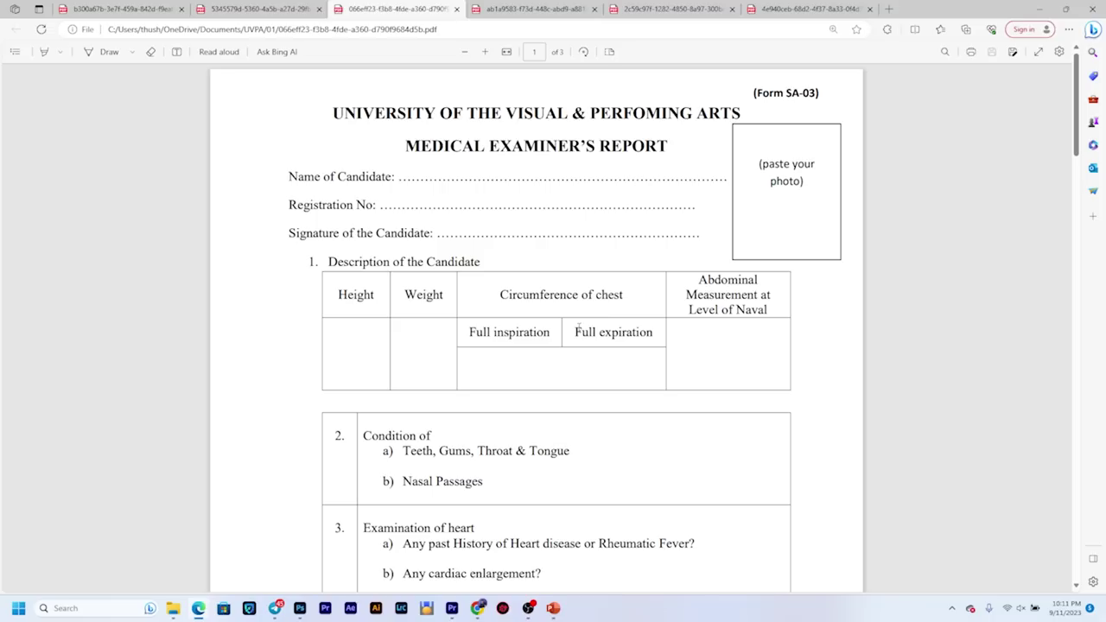
{"action": "scroll", "coordinate": [429, 327], "scroll_direction": "down", "scroll_amount": 1}
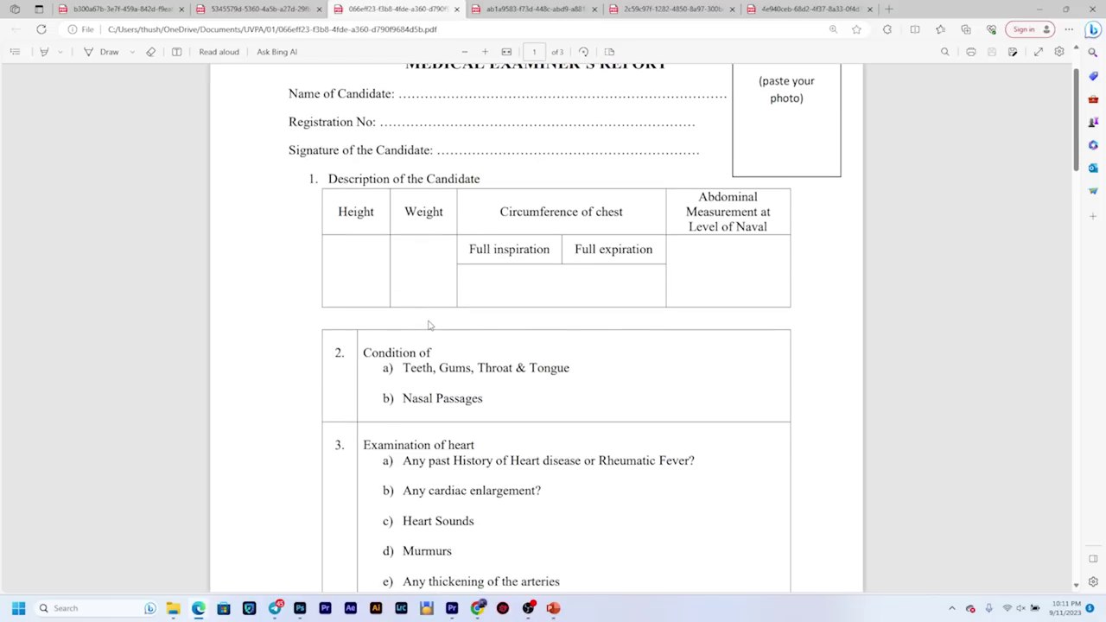
{"action": "scroll", "coordinate": [430, 324], "scroll_direction": "up", "scroll_amount": 1}
Step: Scroll to the 03 of 03 footer and back toward page 1, then switch to the Sinhala Form SA-02
{"action": "scroll", "coordinate": [429, 325], "scroll_direction": "down", "scroll_amount": 6}
{"action": "scroll", "coordinate": [430, 324], "scroll_direction": "down", "scroll_amount": 1}
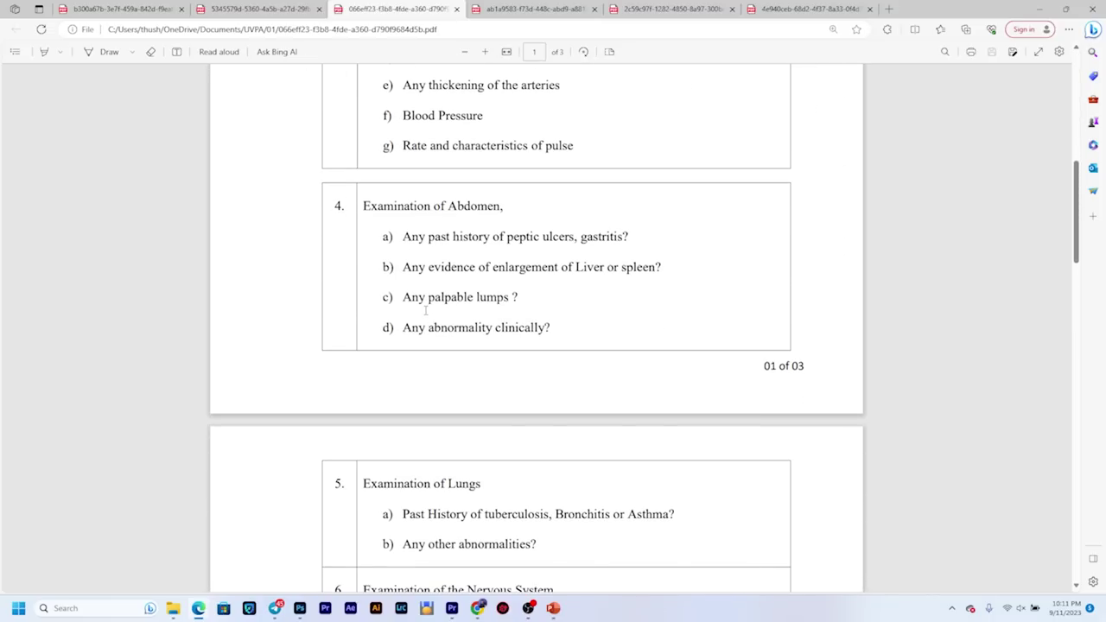
{"action": "scroll", "coordinate": [429, 325], "scroll_direction": "down", "scroll_amount": 2}
{"action": "scroll", "coordinate": [434, 321], "scroll_direction": "down", "scroll_amount": 6}
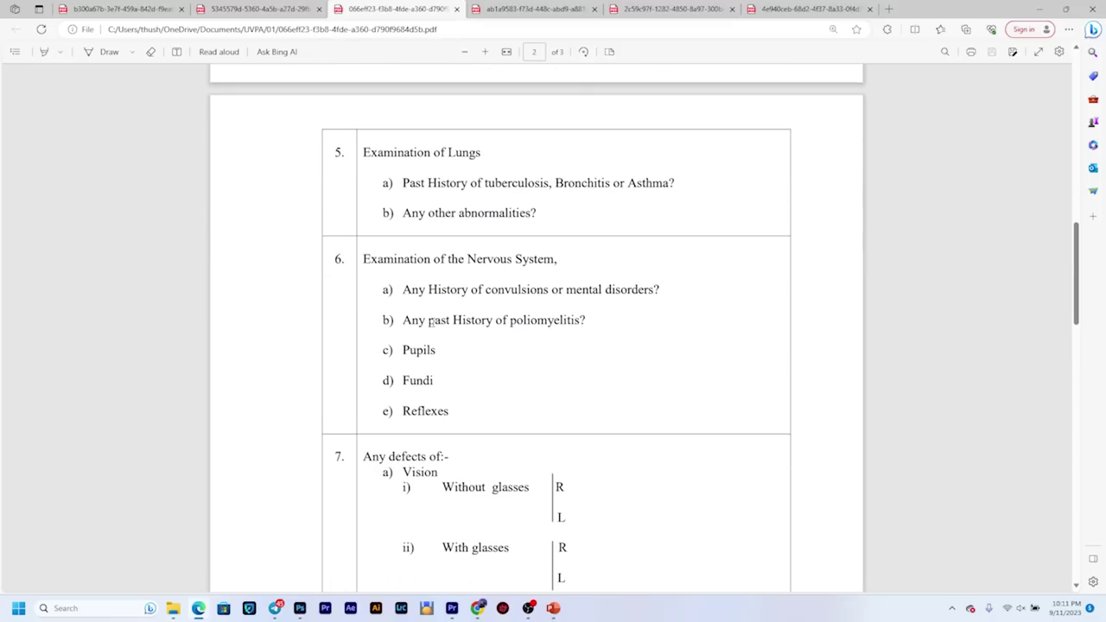
{"action": "scroll", "coordinate": [434, 329], "scroll_direction": "down", "scroll_amount": 11}
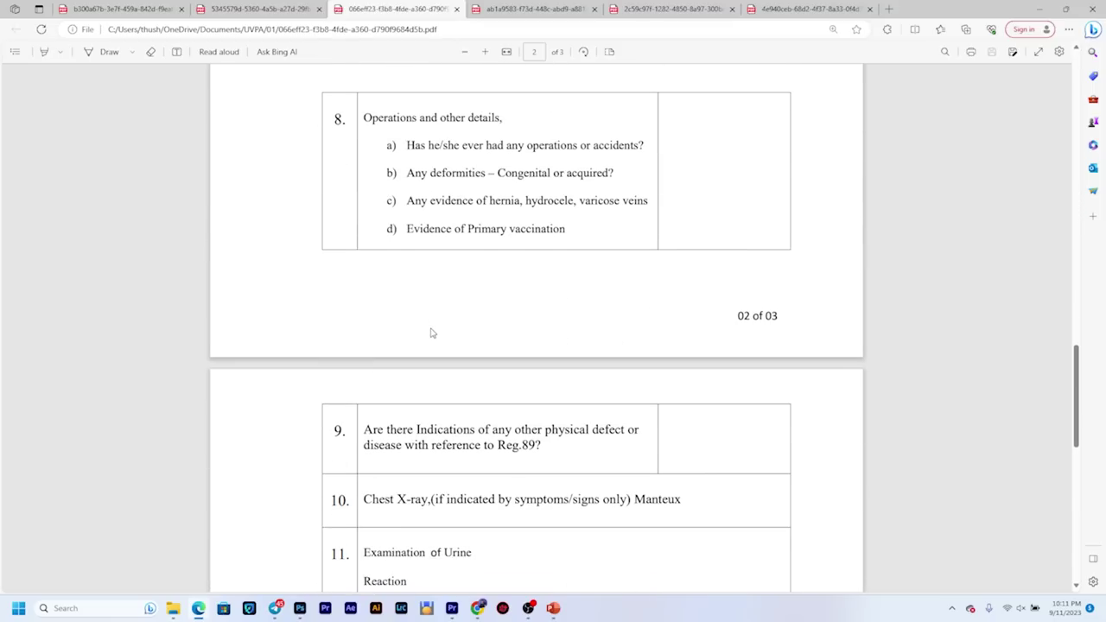
{"action": "scroll", "coordinate": [427, 339], "scroll_direction": "down", "scroll_amount": 2}
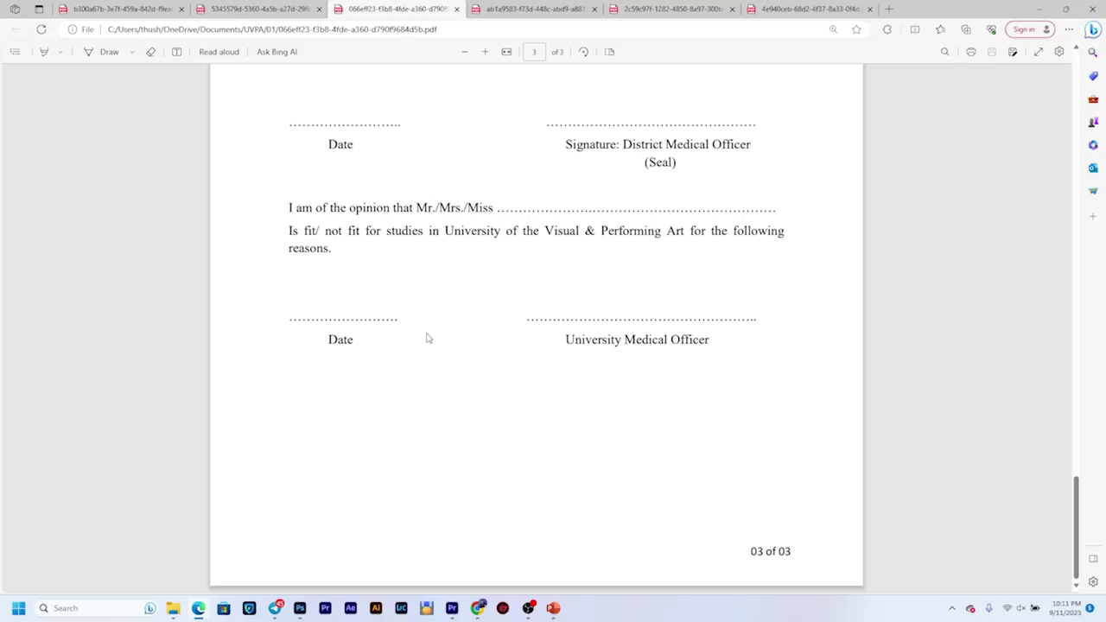
{"action": "scroll", "coordinate": [426, 338], "scroll_direction": "up", "scroll_amount": 20}
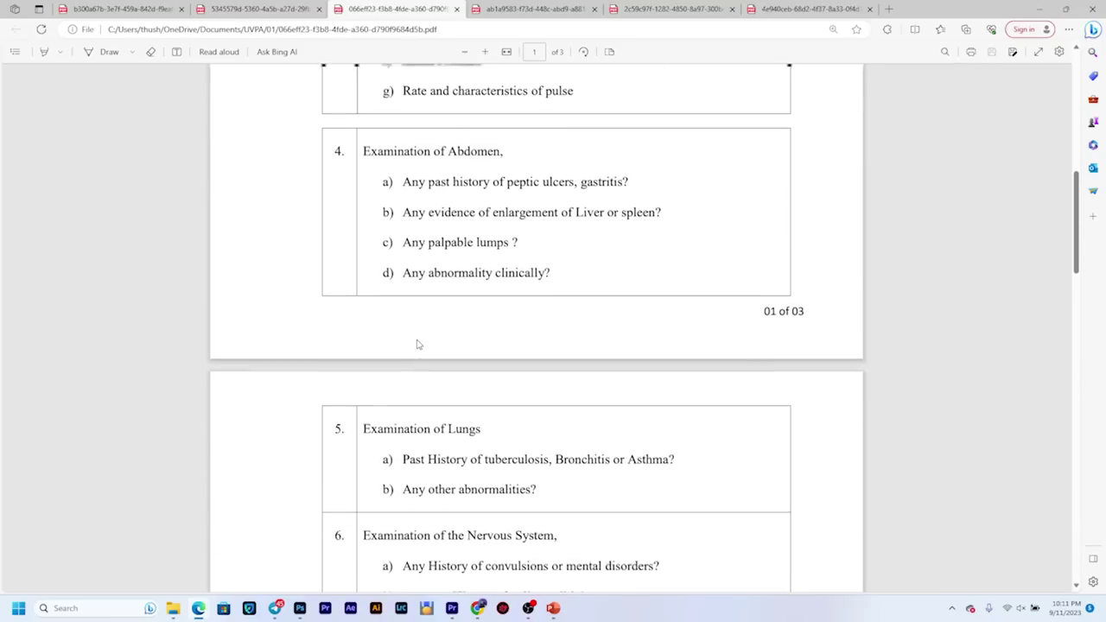
{"action": "scroll", "coordinate": [419, 343], "scroll_direction": "up", "scroll_amount": 1}
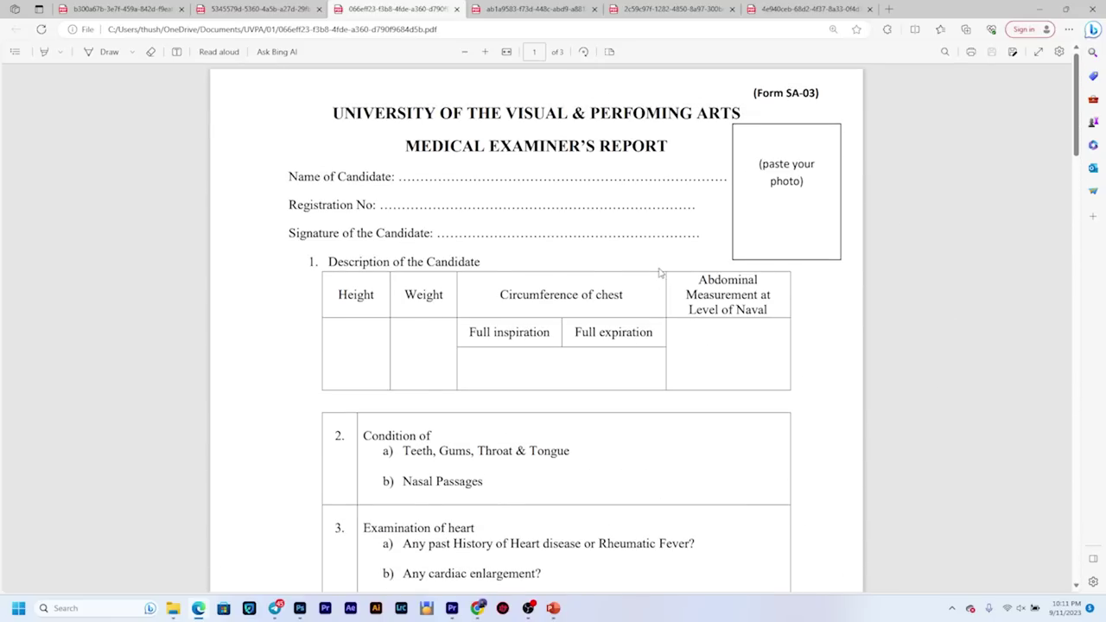
{"action": "left_click", "coordinate": [557, 7]}
{"action": "scroll", "coordinate": [456, 285], "scroll_direction": "up", "scroll_amount": 5}
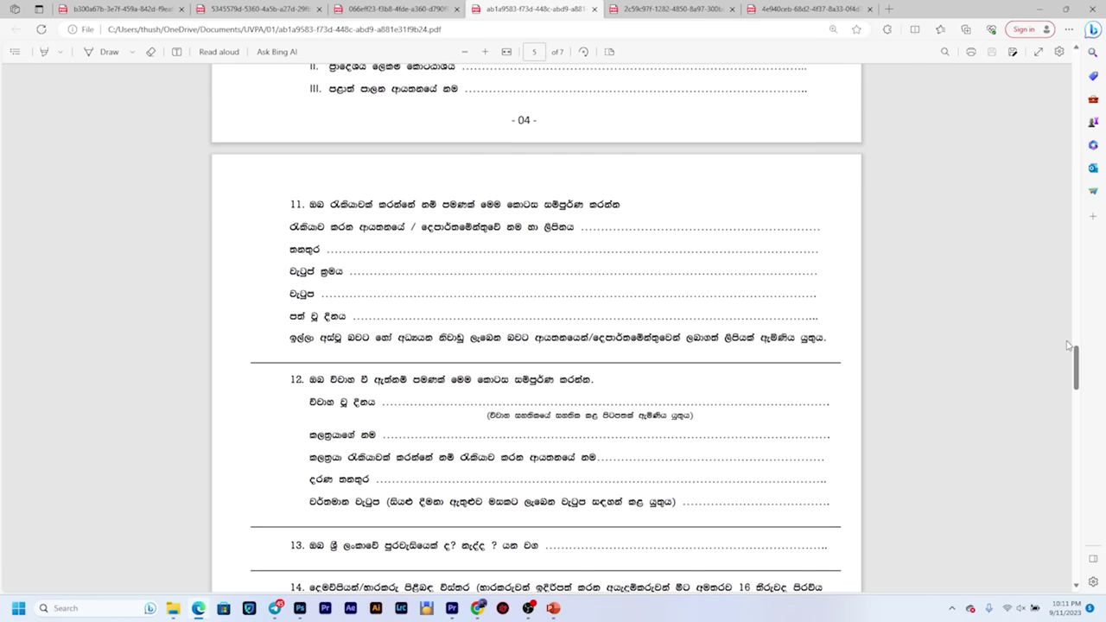
Step: Jump to the top of the Sinhala Form SA-02 and read its opening pages
{"action": "left_click_drag", "start_coordinate": [1076, 367], "coordinate": [1067, 72]}
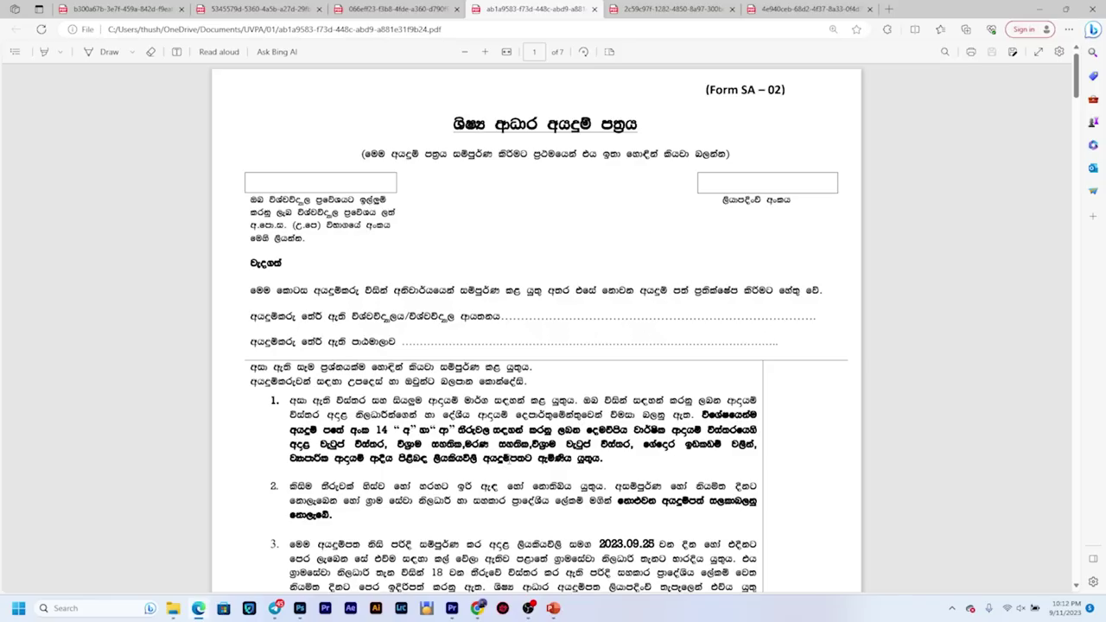
{"action": "scroll", "coordinate": [514, 459], "scroll_direction": "down", "scroll_amount": 2}
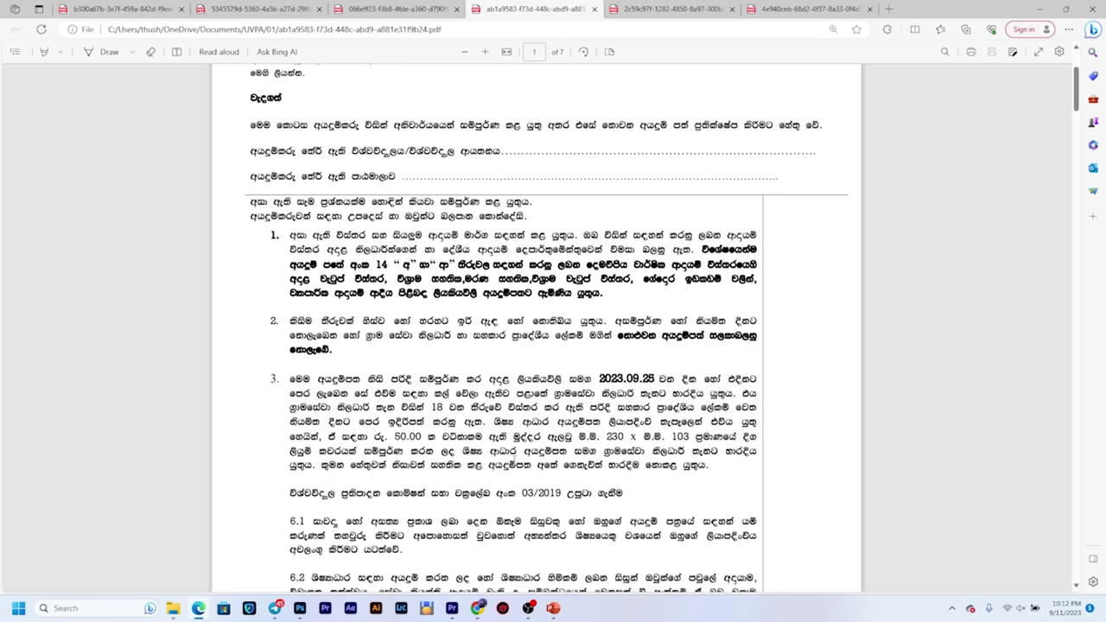
{"action": "scroll", "coordinate": [512, 463], "scroll_direction": "down", "scroll_amount": 10}
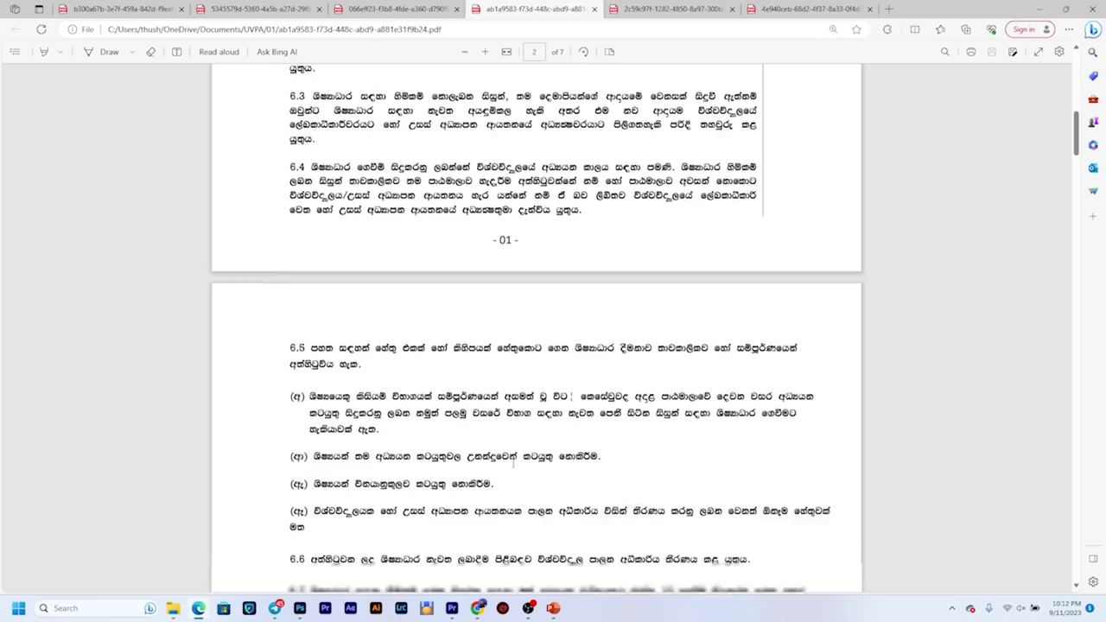
{"action": "scroll", "coordinate": [513, 463], "scroll_direction": "up", "scroll_amount": 15}
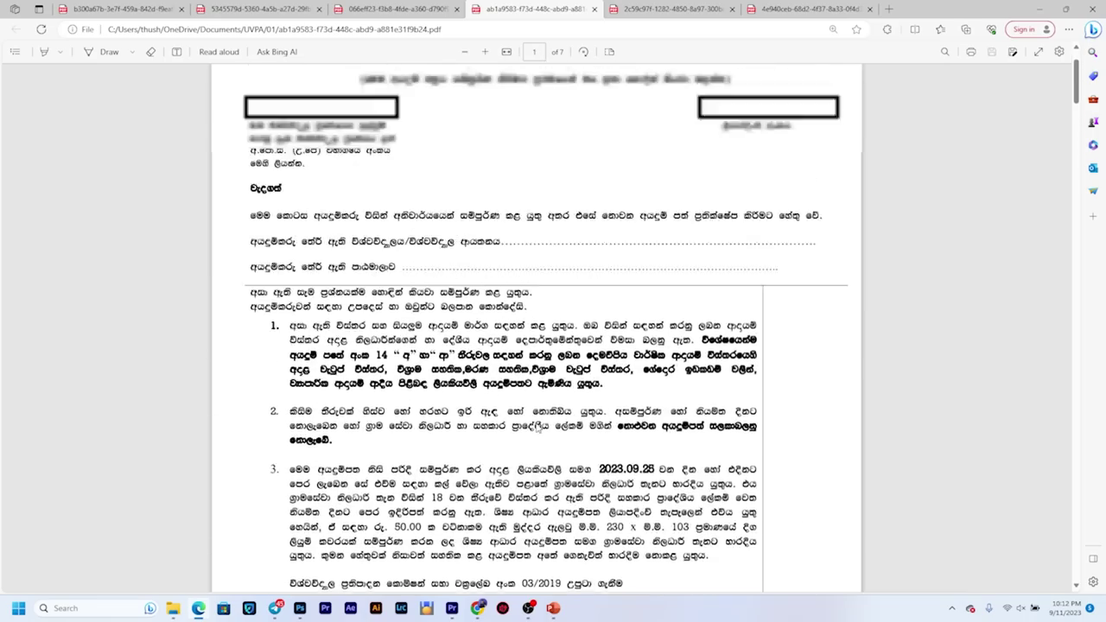
{"action": "scroll", "coordinate": [513, 463], "scroll_direction": "down", "scroll_amount": 4}
{"action": "scroll", "coordinate": [594, 429], "scroll_direction": "down", "scroll_amount": 10}
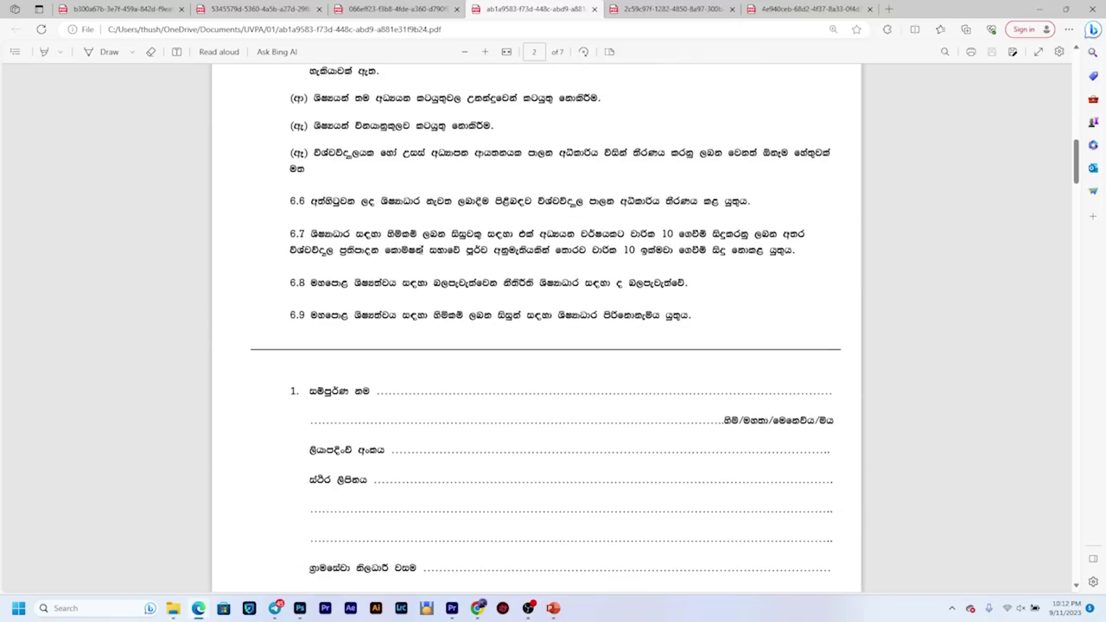
{"action": "scroll", "coordinate": [736, 413], "scroll_direction": "up", "scroll_amount": 1}
{"action": "scroll", "coordinate": [737, 413], "scroll_direction": "up", "scroll_amount": 3}
{"action": "scroll", "coordinate": [760, 377], "scroll_direction": "down", "scroll_amount": 10}
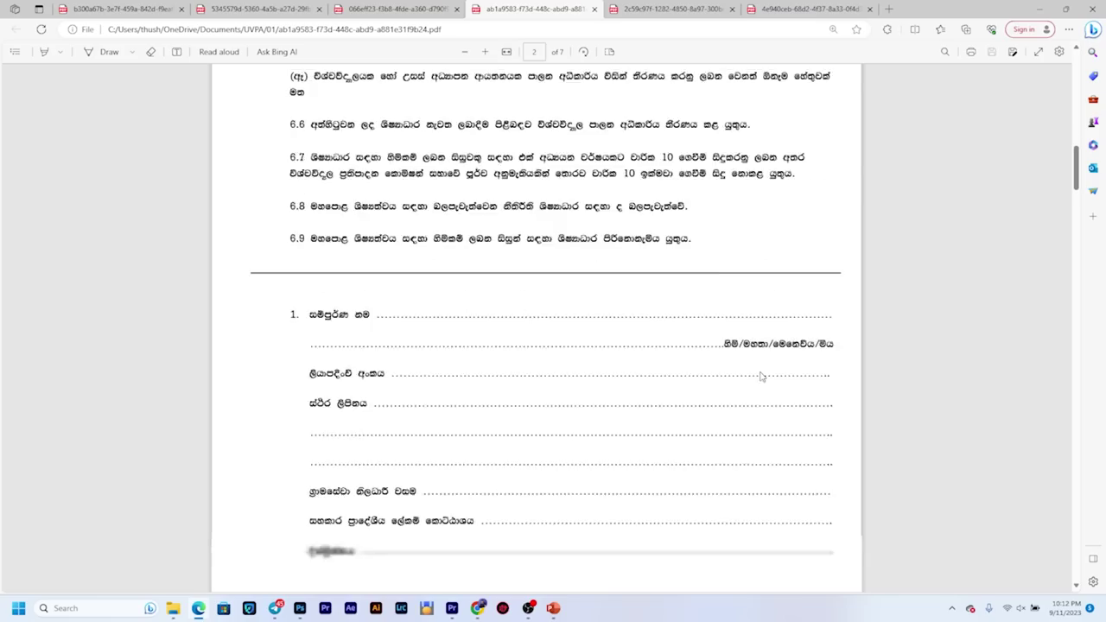
{"action": "scroll", "coordinate": [771, 371], "scroll_direction": "down", "scroll_amount": 12}
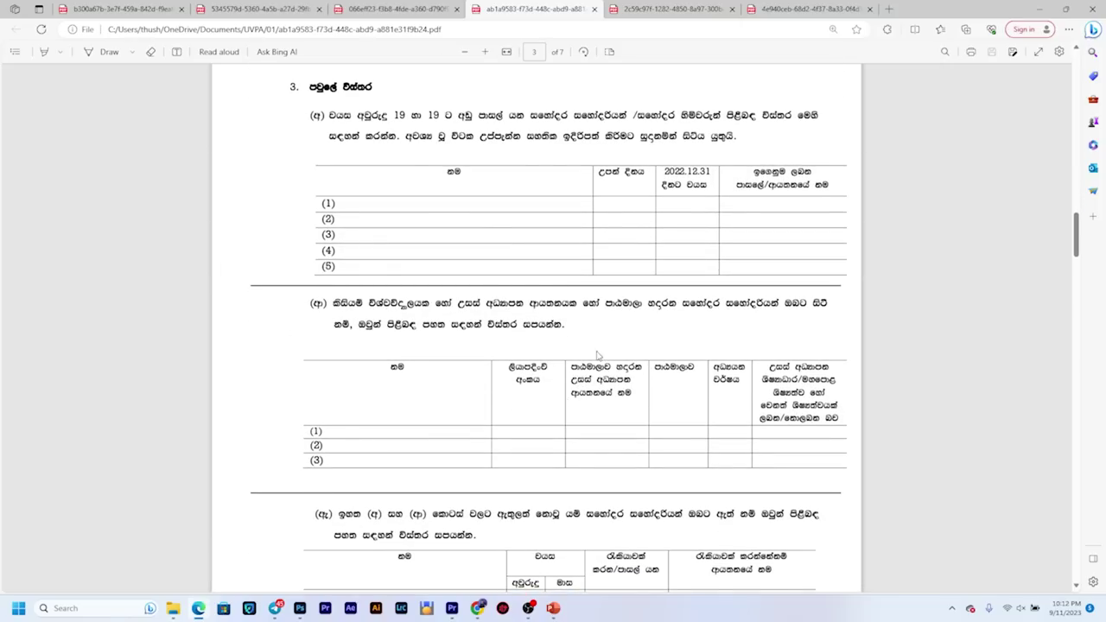
{"action": "scroll", "coordinate": [600, 422], "scroll_direction": "up", "scroll_amount": 5}
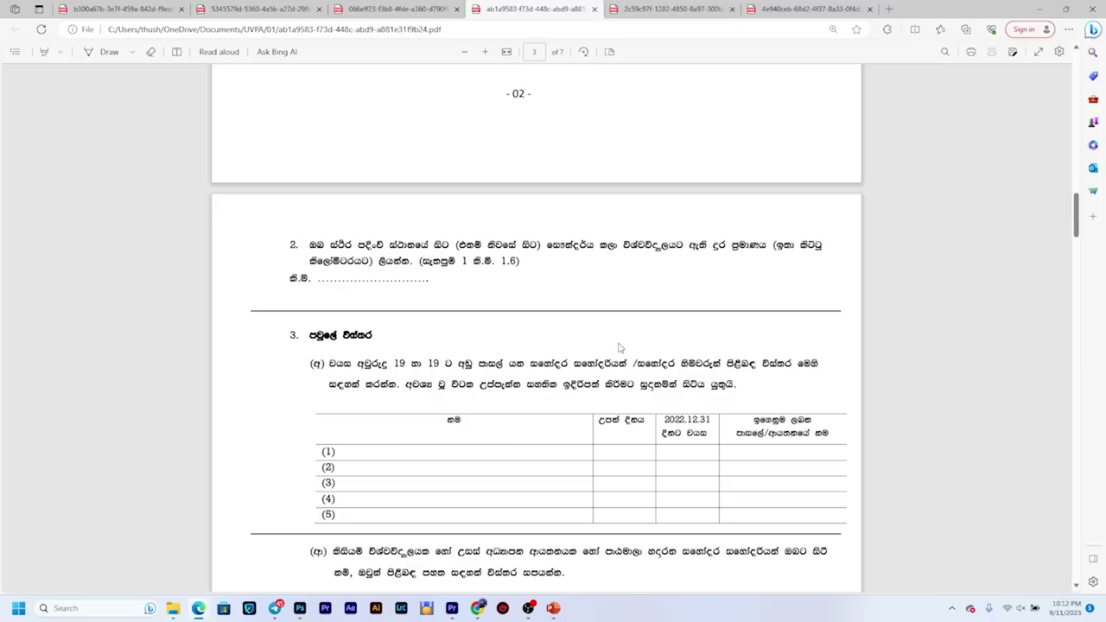
Step: Continue down to page 5, section 14 with the father's details and 2022 income lines
{"action": "scroll", "coordinate": [619, 347], "scroll_direction": "down", "scroll_amount": 5}
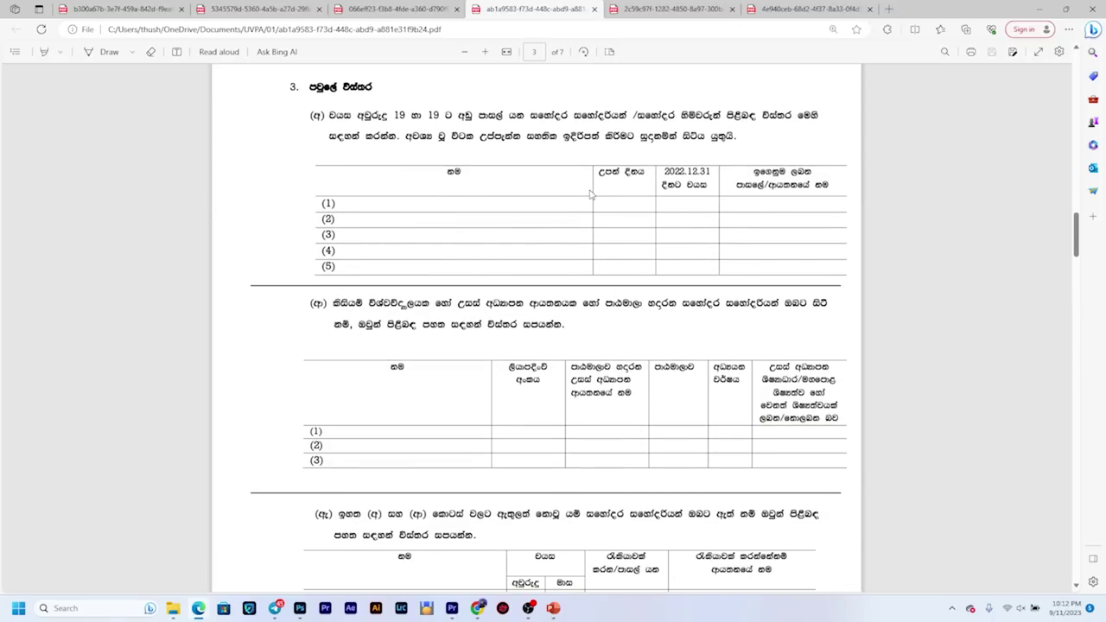
{"action": "scroll", "coordinate": [591, 195], "scroll_direction": "down", "scroll_amount": 2}
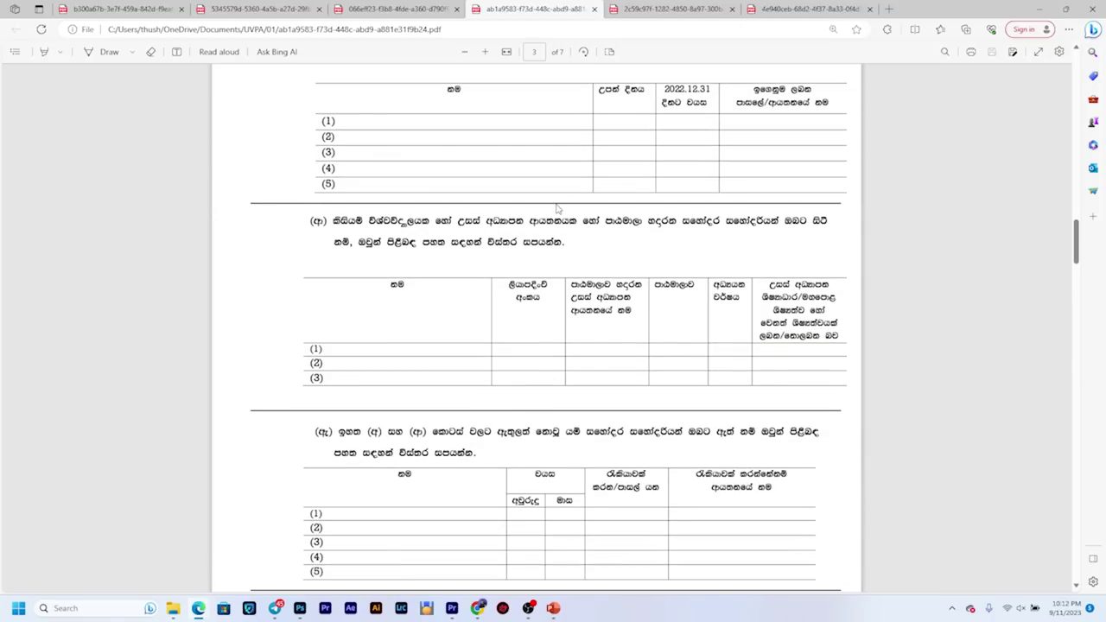
{"action": "scroll", "coordinate": [557, 209], "scroll_direction": "down", "scroll_amount": 5}
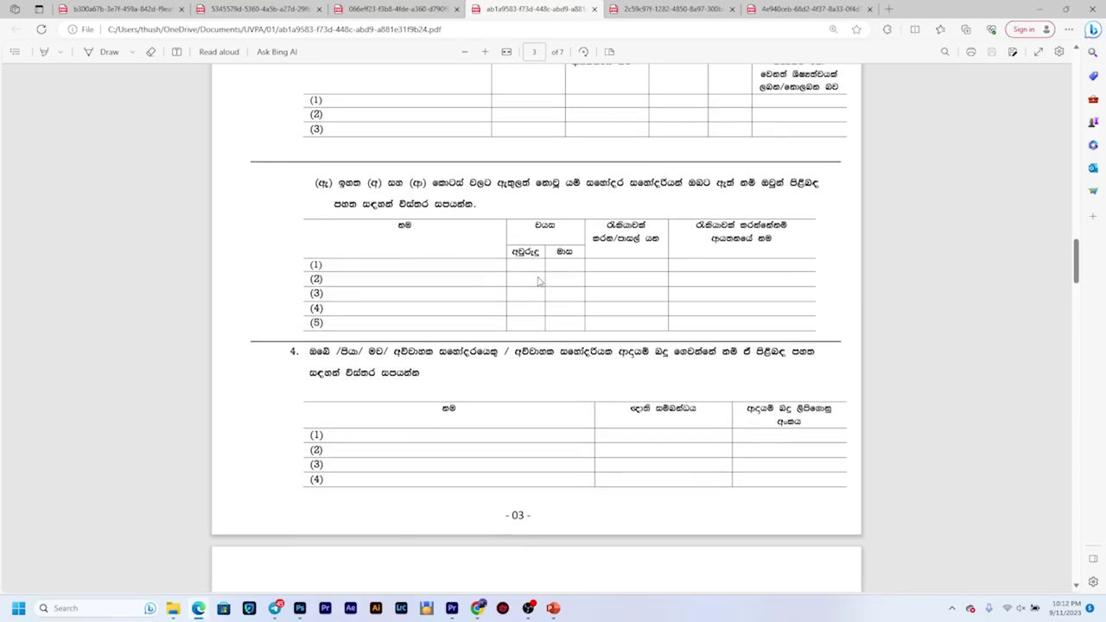
{"action": "scroll", "coordinate": [542, 277], "scroll_direction": "down", "scroll_amount": 5}
{"action": "scroll", "coordinate": [542, 277], "scroll_direction": "down", "scroll_amount": 15}
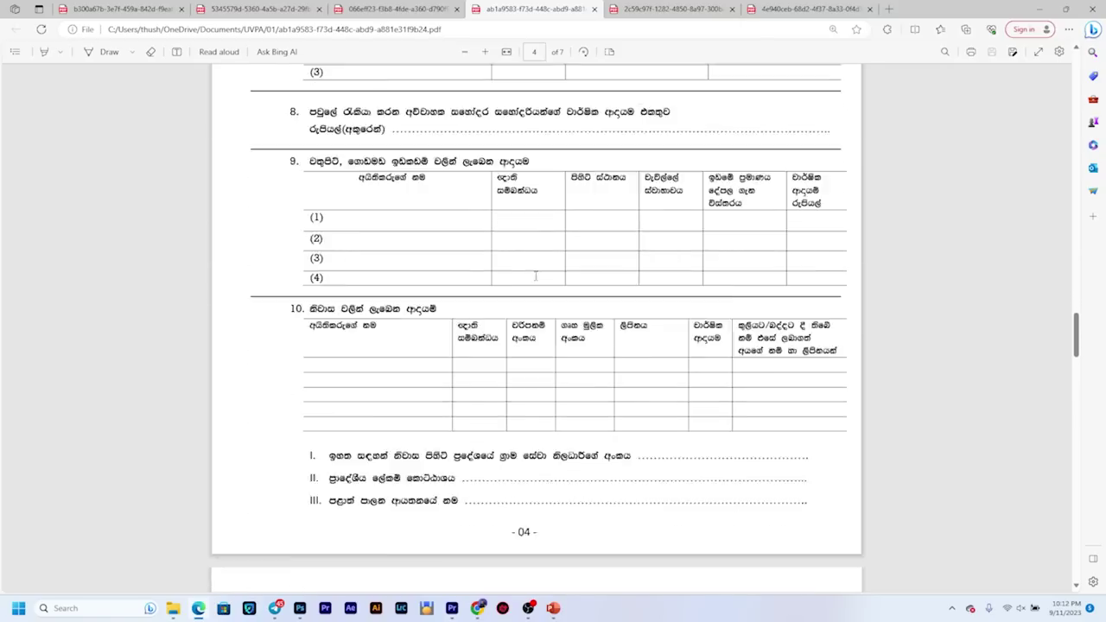
{"action": "scroll", "coordinate": [534, 280], "scroll_direction": "down", "scroll_amount": 12}
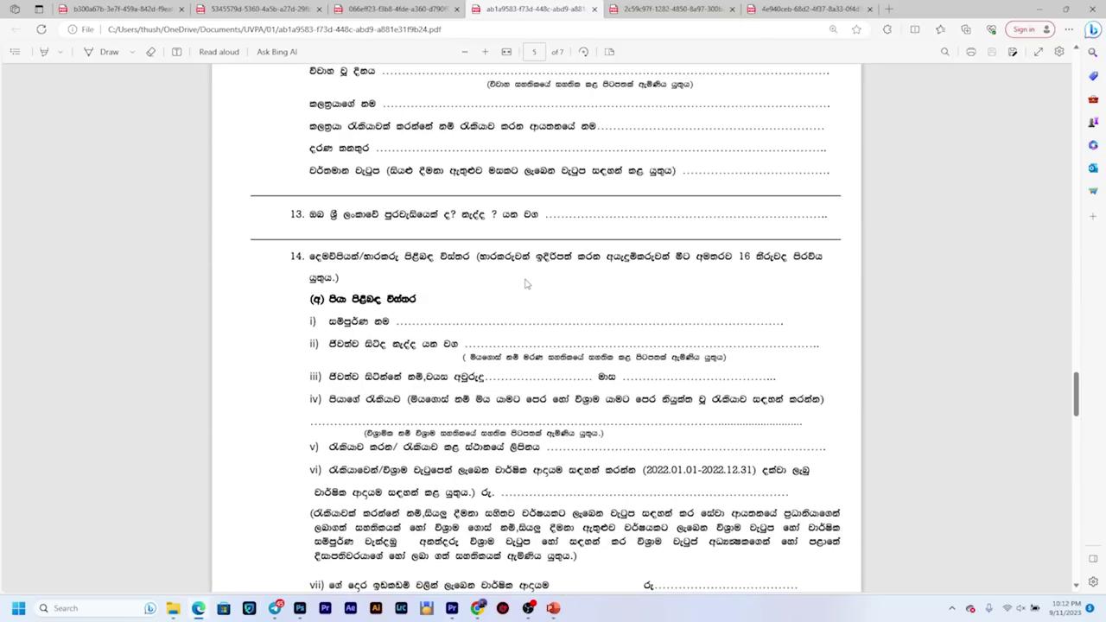
{"action": "scroll", "coordinate": [599, 462], "scroll_direction": "down", "scroll_amount": 2}
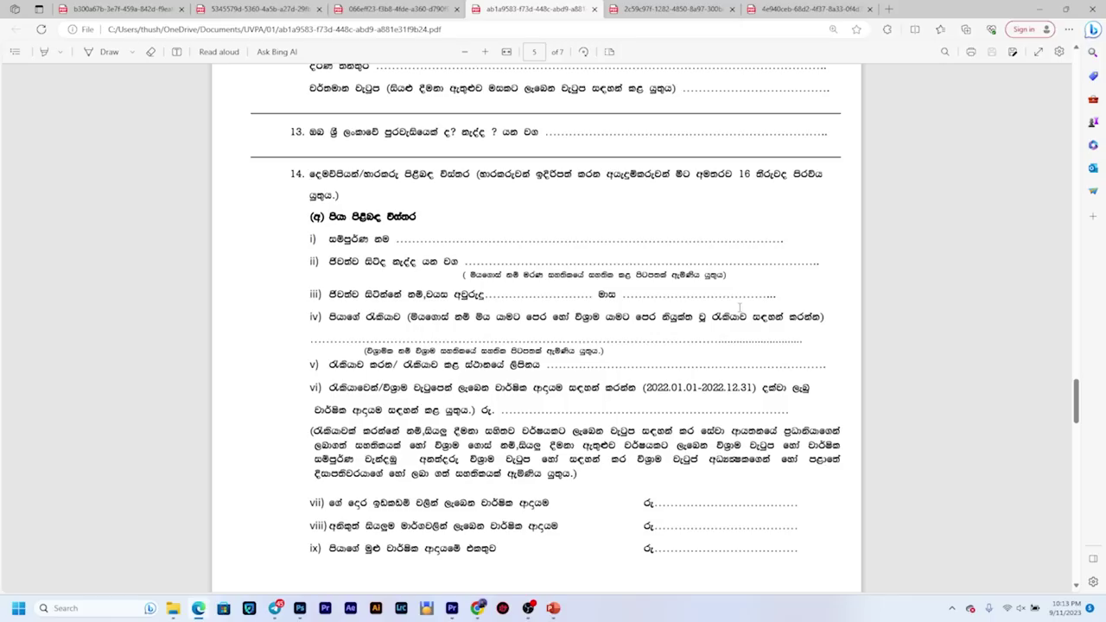
{"action": "mouse_move", "coordinate": [644, 390]}
{"action": "left_mouse_down"}
{"action": "mouse_move", "coordinate": [762, 390]}
{"action": "mouse_move", "coordinate": [645, 389]}
{"action": "left_mouse_up"}
{"action": "left_click", "coordinate": [654, 402]}
{"action": "scroll", "coordinate": [664, 394], "scroll_direction": "down", "scroll_amount": 2}
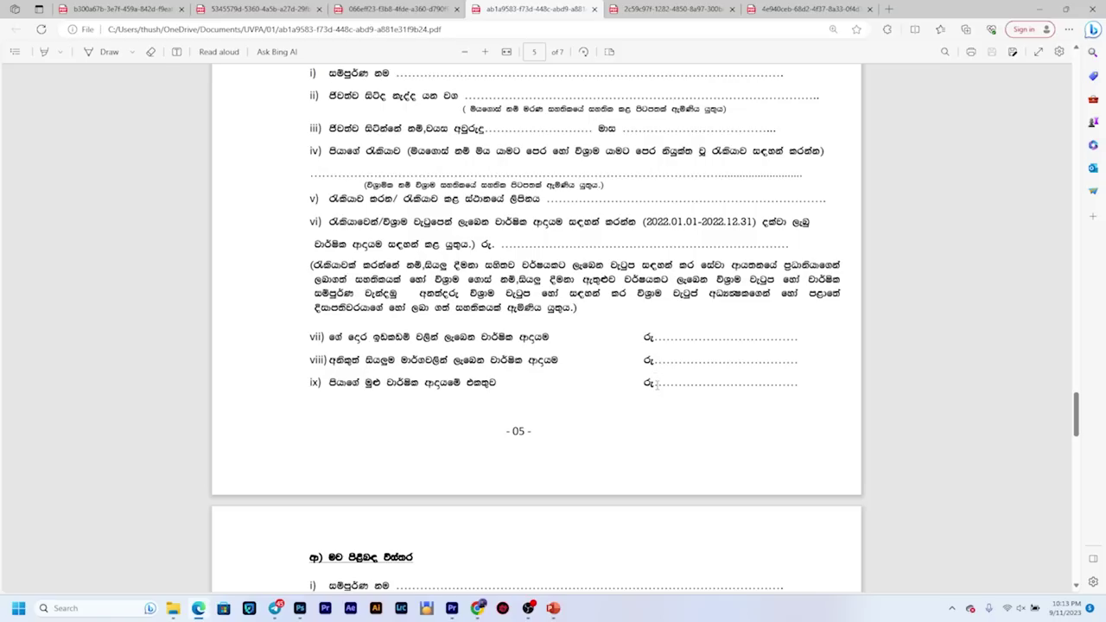
Step: Scroll up and down through the SA-02 aid application form to review its contents
{"action": "scroll", "coordinate": [772, 247], "scroll_direction": "down", "scroll_amount": 1}
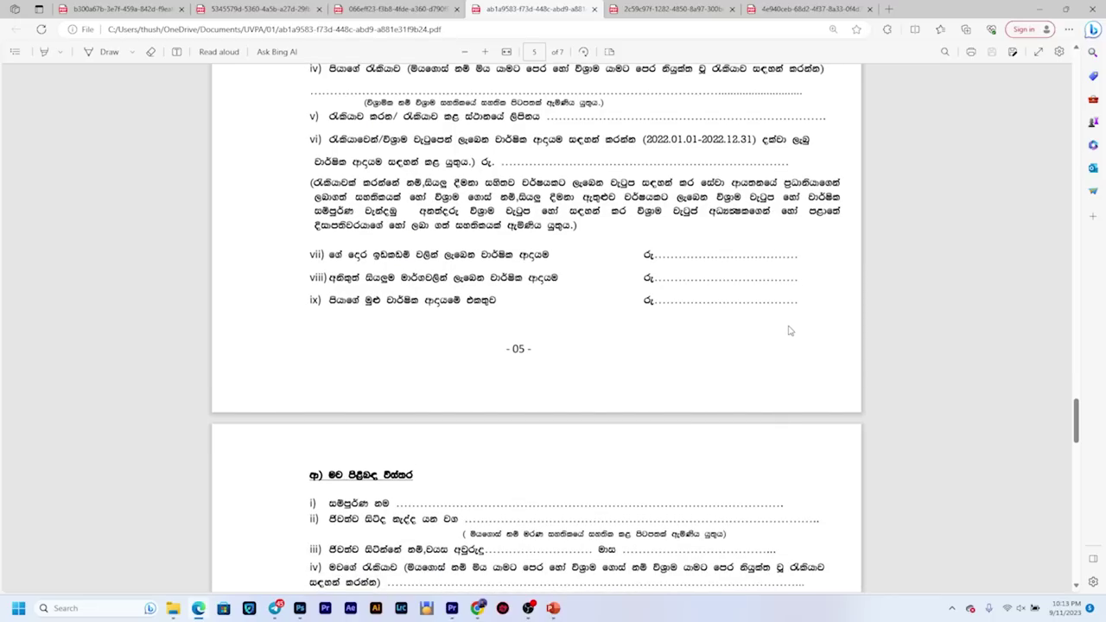
{"action": "scroll", "coordinate": [790, 329], "scroll_direction": "down", "scroll_amount": 1}
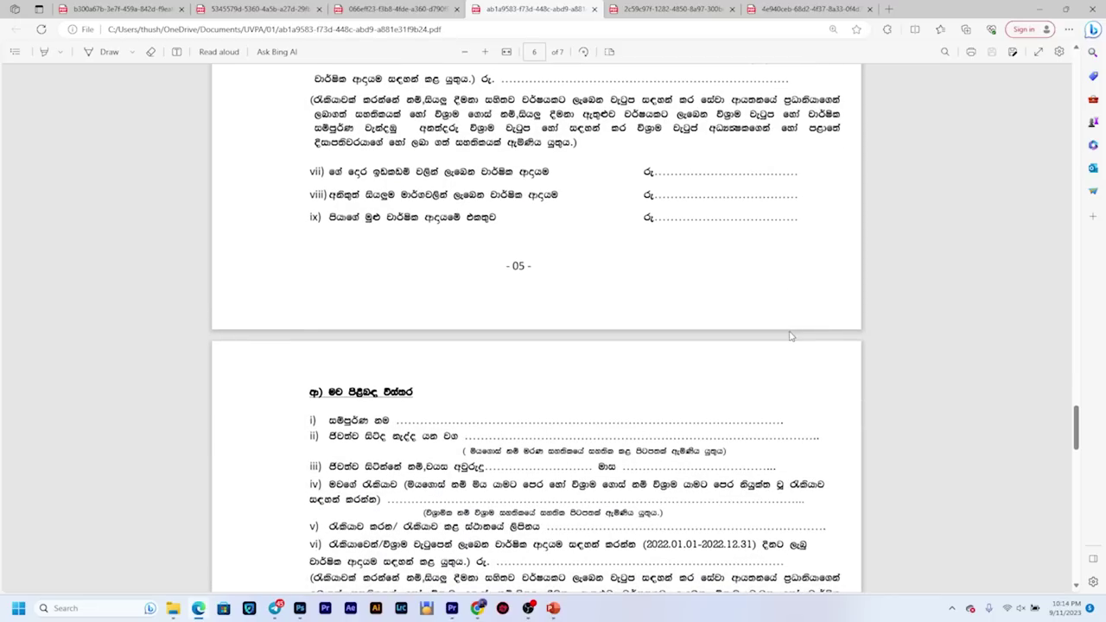
{"action": "scroll", "coordinate": [790, 336], "scroll_direction": "down", "scroll_amount": 2}
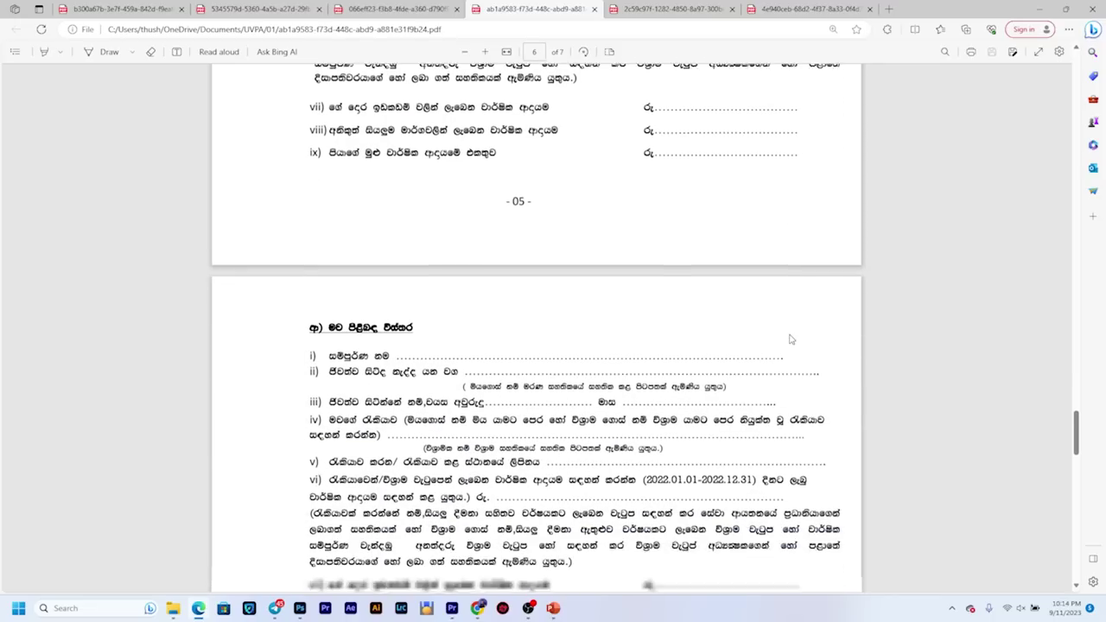
{"action": "scroll", "coordinate": [789, 340], "scroll_direction": "down", "scroll_amount": 1}
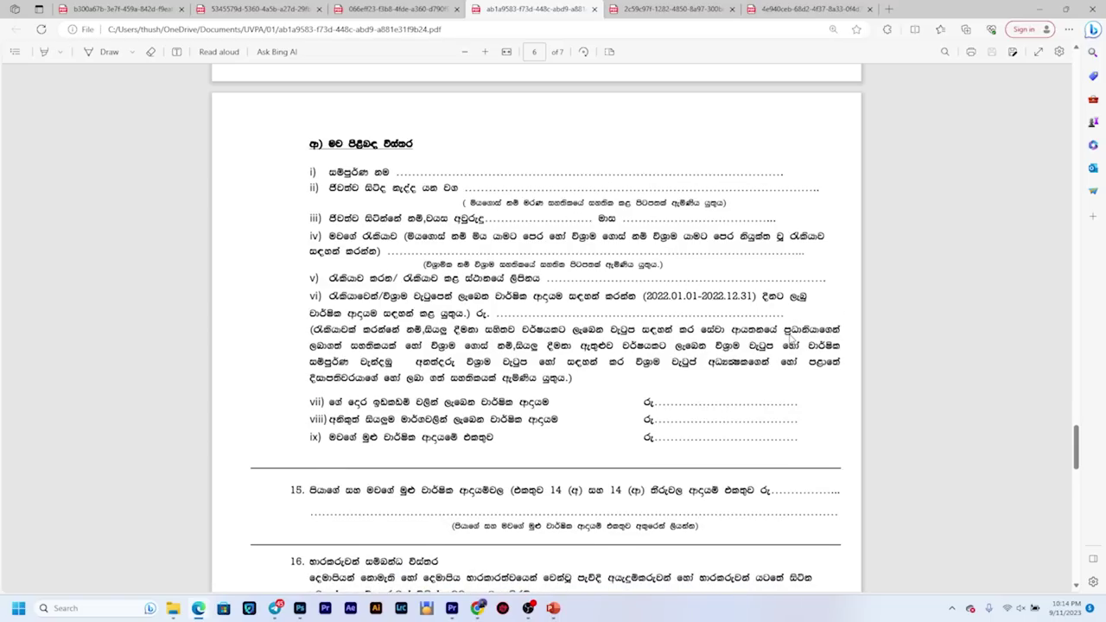
{"action": "scroll", "coordinate": [789, 340], "scroll_direction": "up", "scroll_amount": 3}
{"action": "scroll", "coordinate": [790, 340], "scroll_direction": "down", "scroll_amount": 2}
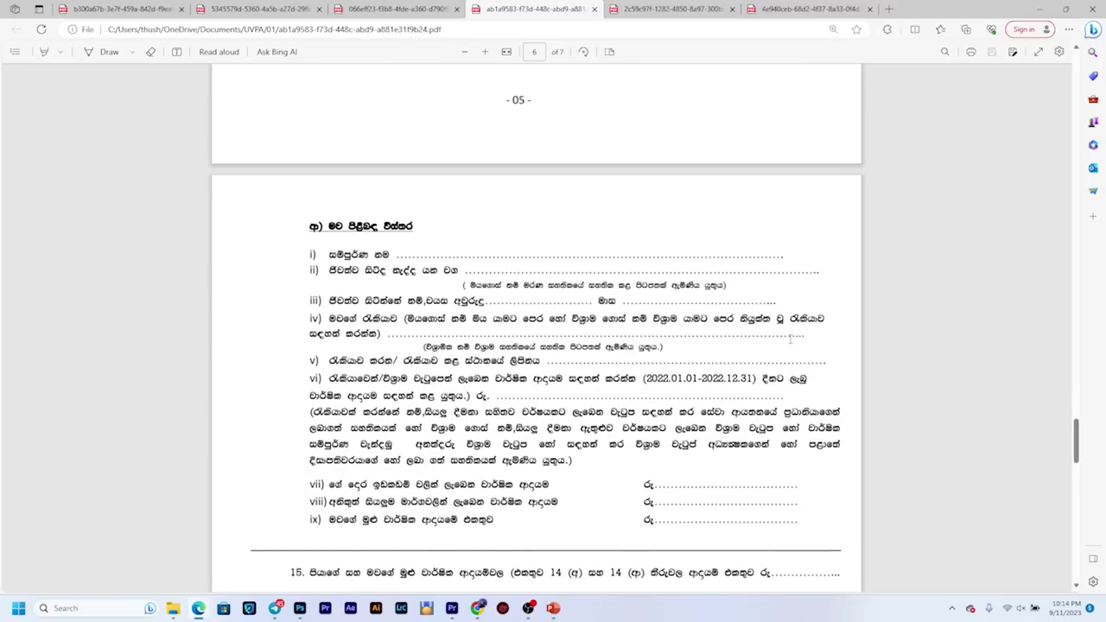
{"action": "scroll", "coordinate": [790, 339], "scroll_direction": "down", "scroll_amount": 10}
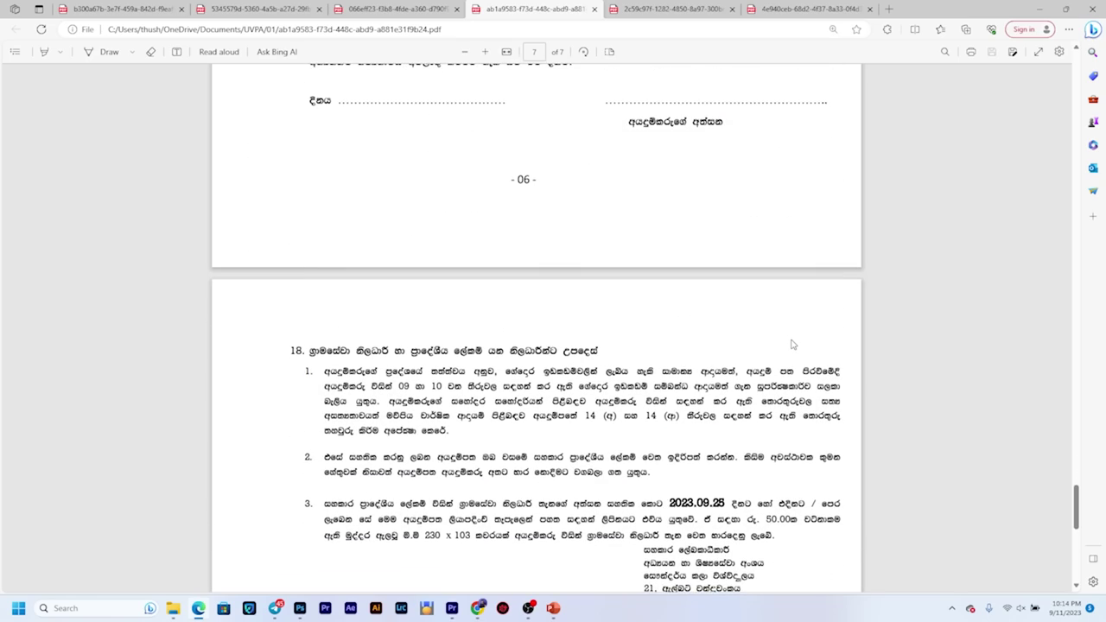
{"action": "scroll", "coordinate": [790, 345], "scroll_direction": "down", "scroll_amount": 1}
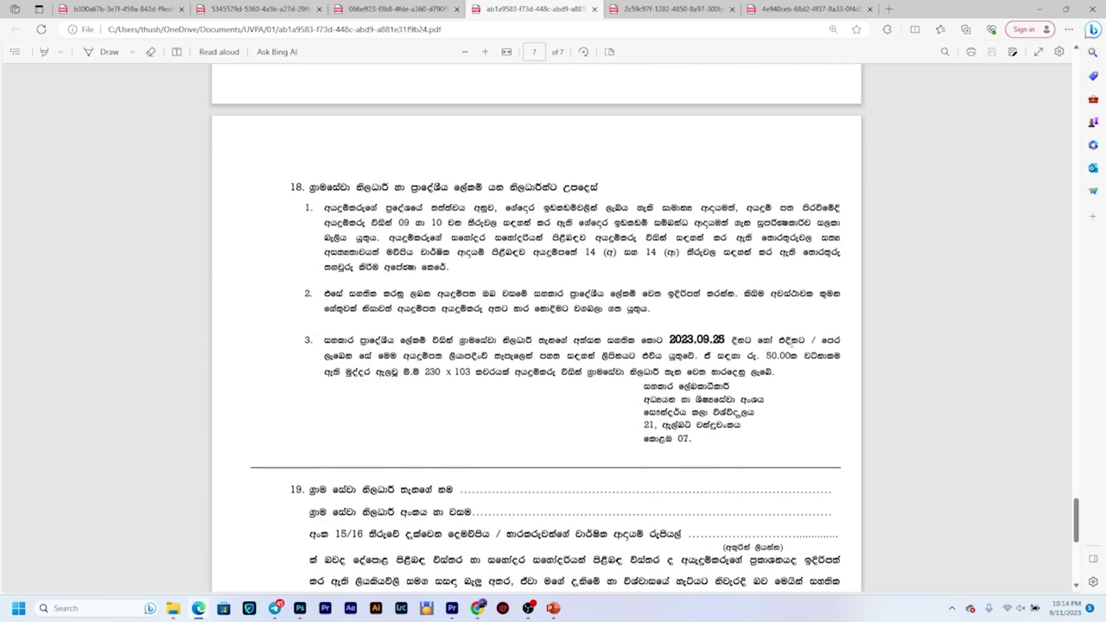
{"action": "scroll", "coordinate": [791, 339], "scroll_direction": "up", "scroll_amount": 3}
{"action": "scroll", "coordinate": [791, 339], "scroll_direction": "up", "scroll_amount": 20}
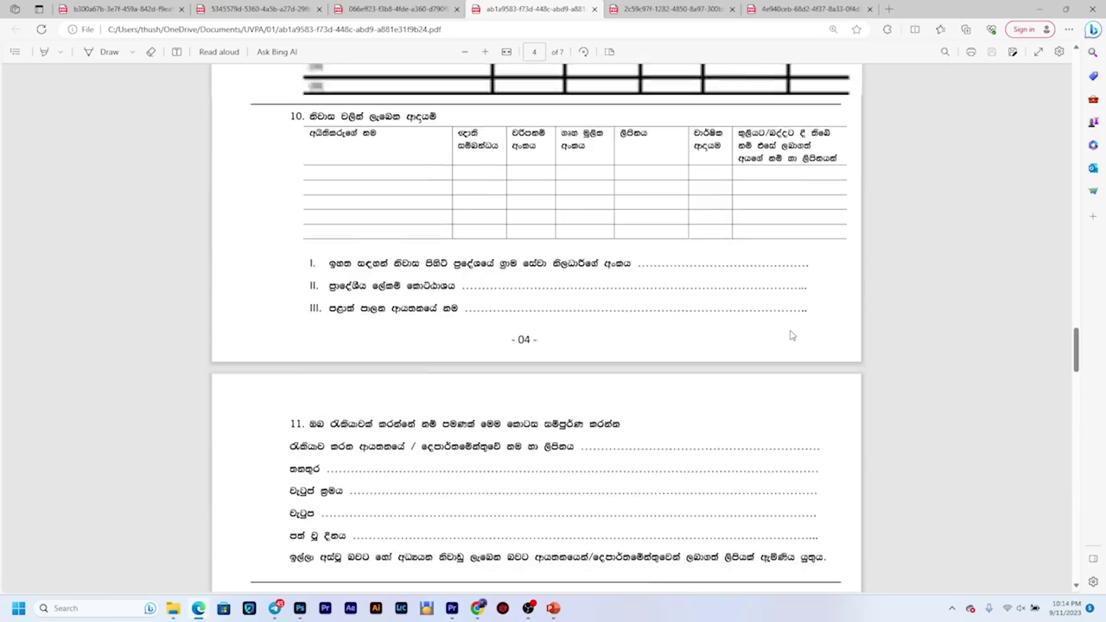
{"action": "scroll", "coordinate": [789, 346], "scroll_direction": "up", "scroll_amount": 20}
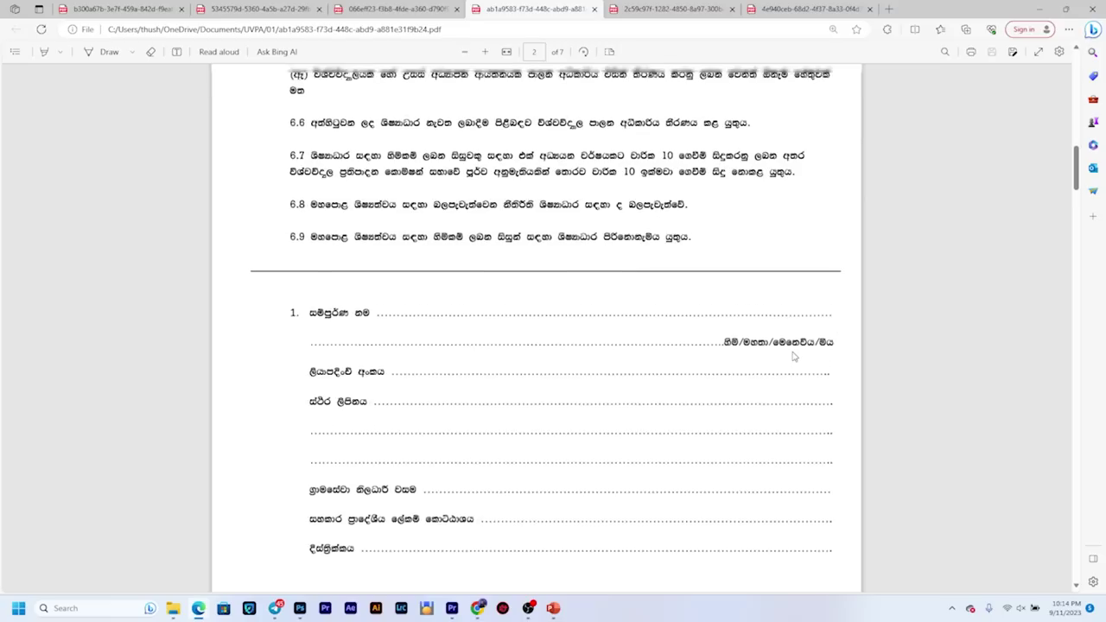
{"action": "scroll", "coordinate": [793, 355], "scroll_direction": "up", "scroll_amount": 6}
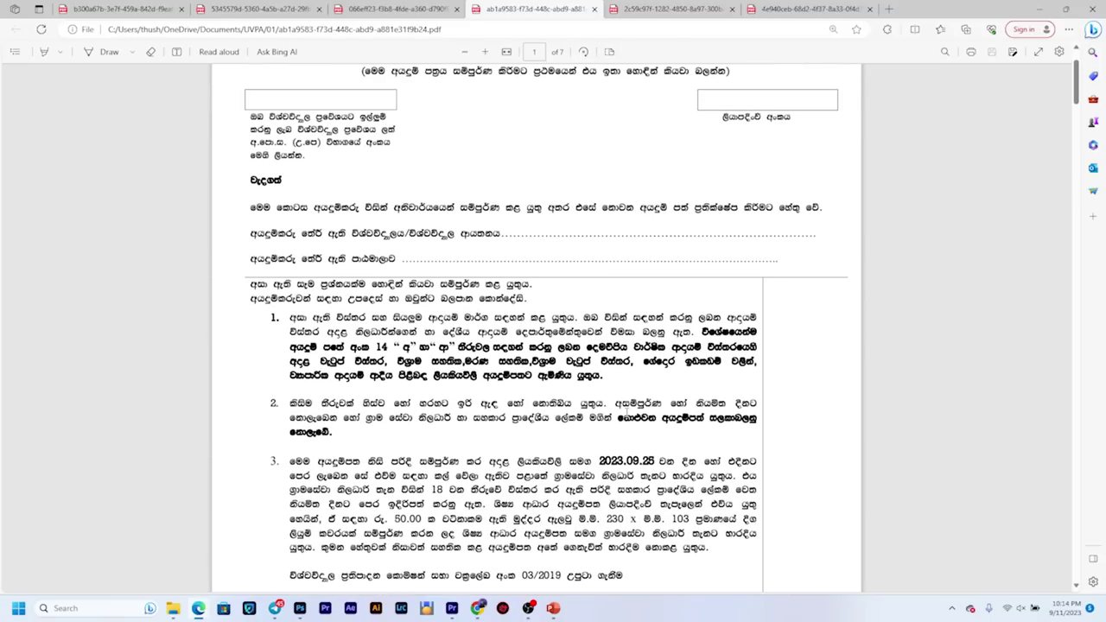
{"action": "scroll", "coordinate": [633, 455], "scroll_direction": "down", "scroll_amount": 4}
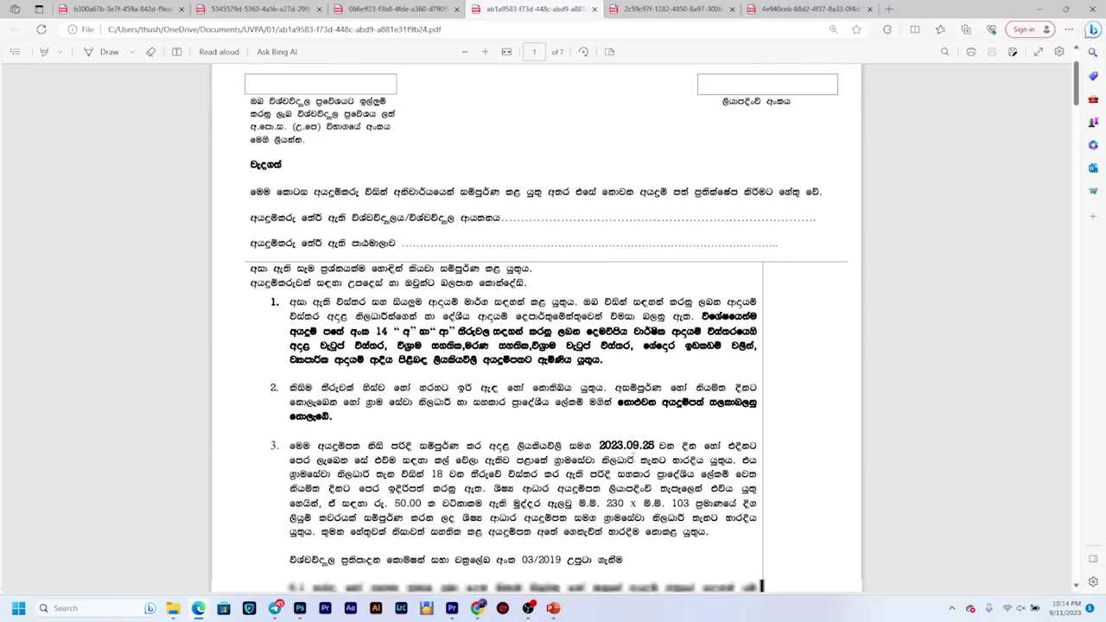
{"action": "scroll", "coordinate": [488, 499], "scroll_direction": "down", "scroll_amount": 5}
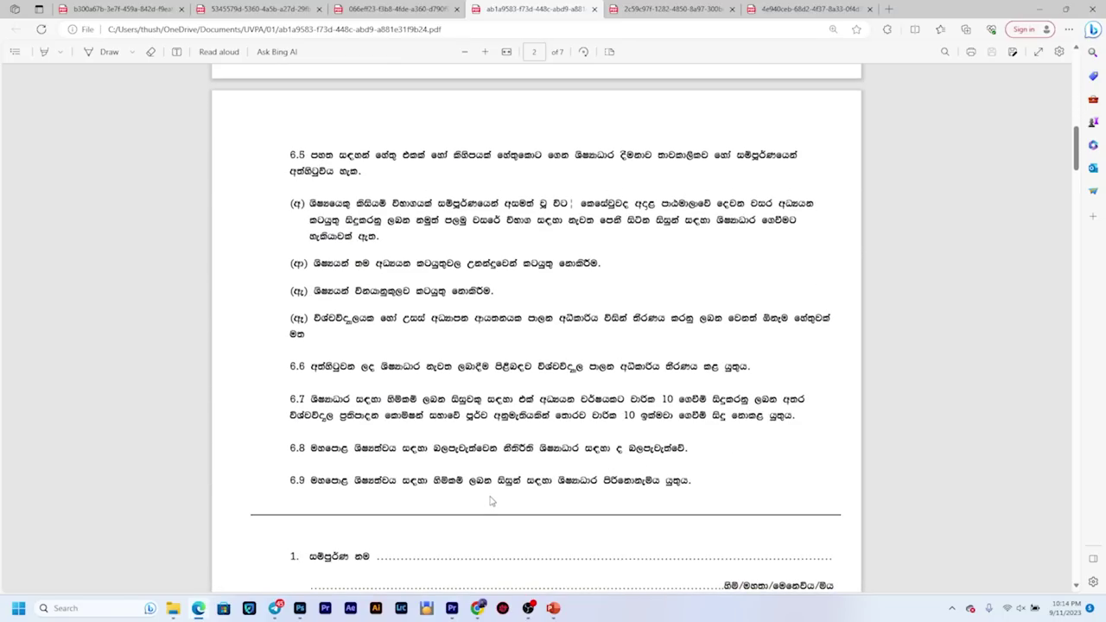
{"action": "scroll", "coordinate": [489, 500], "scroll_direction": "up", "scroll_amount": 8}
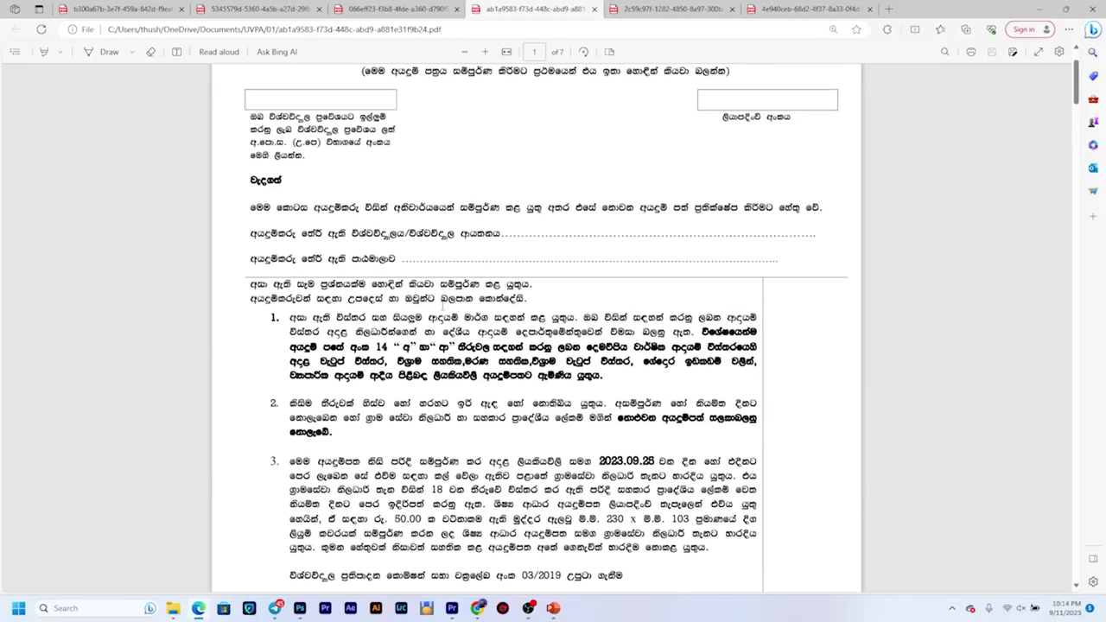
{"action": "scroll", "coordinate": [443, 304], "scroll_direction": "down", "scroll_amount": 18}
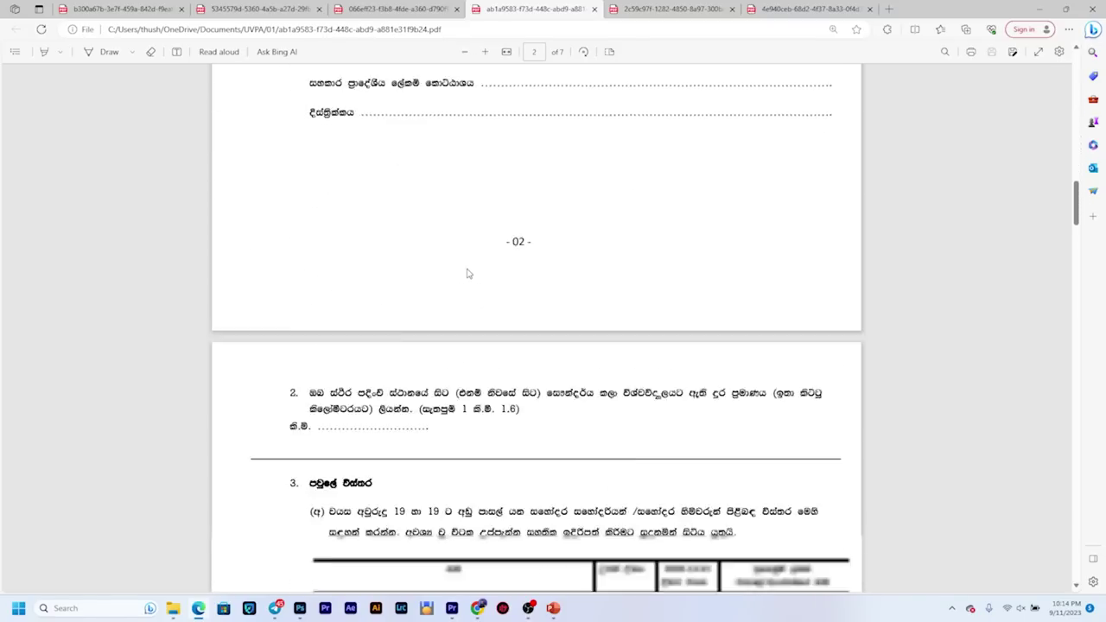
{"action": "scroll", "coordinate": [466, 273], "scroll_direction": "down", "scroll_amount": 18}
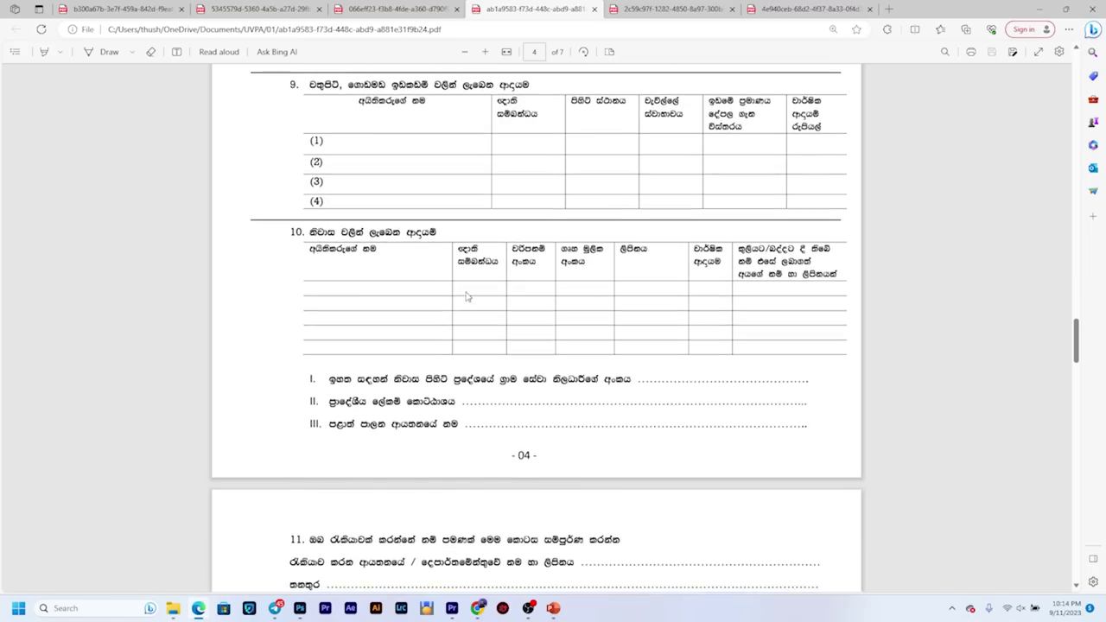
{"action": "scroll", "coordinate": [466, 297], "scroll_direction": "up", "scroll_amount": 20}
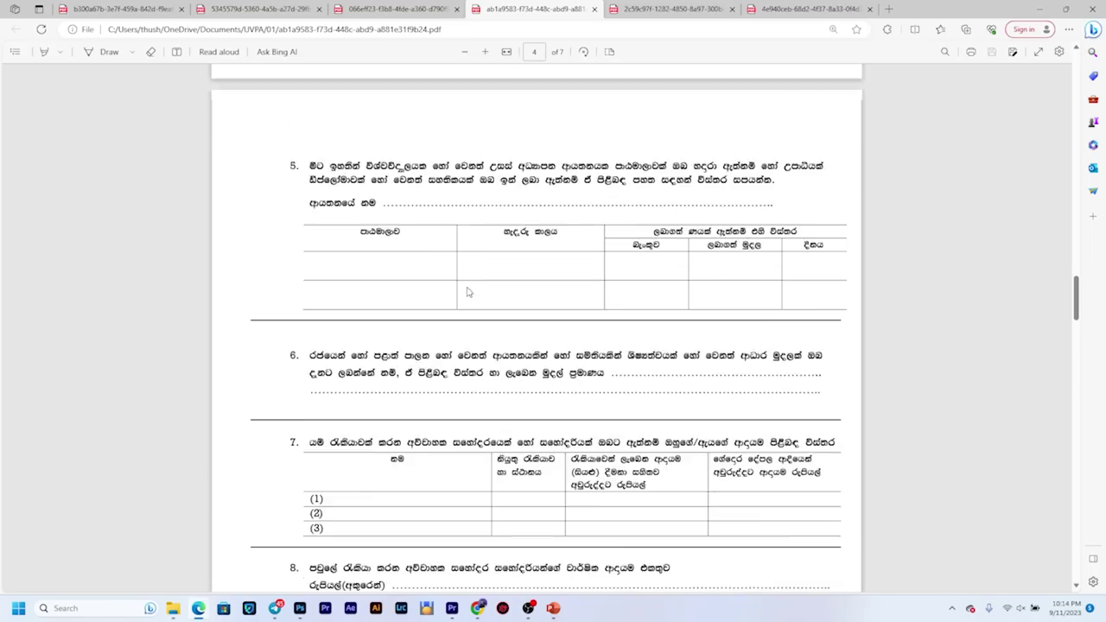
{"action": "scroll", "coordinate": [446, 377], "scroll_direction": "up", "scroll_amount": 2}
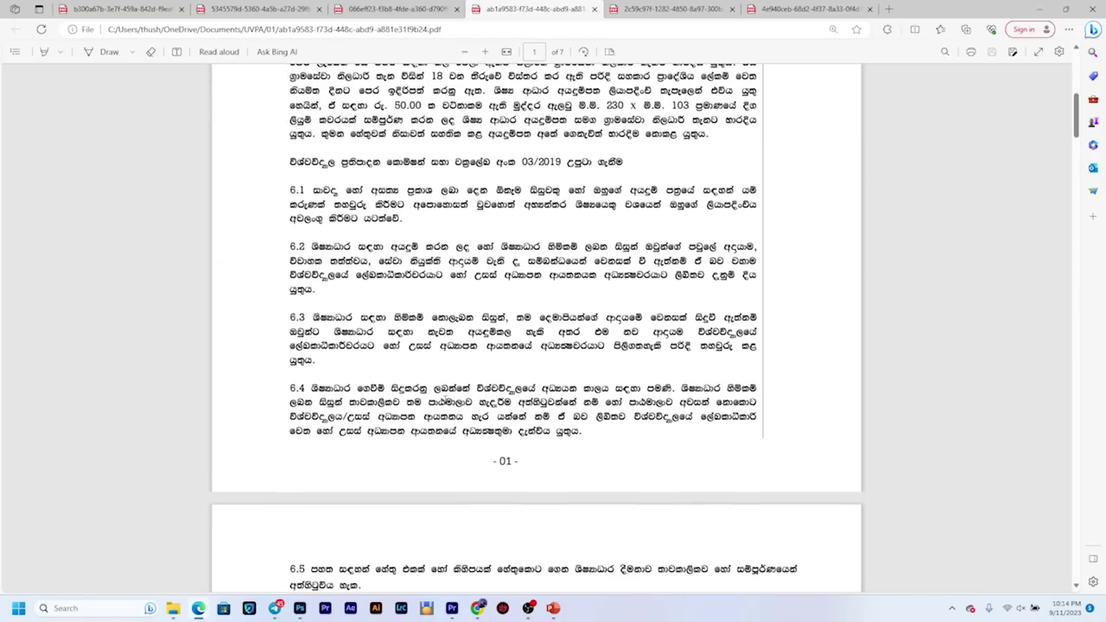
{"action": "scroll", "coordinate": [445, 399], "scroll_direction": "up", "scroll_amount": 2}
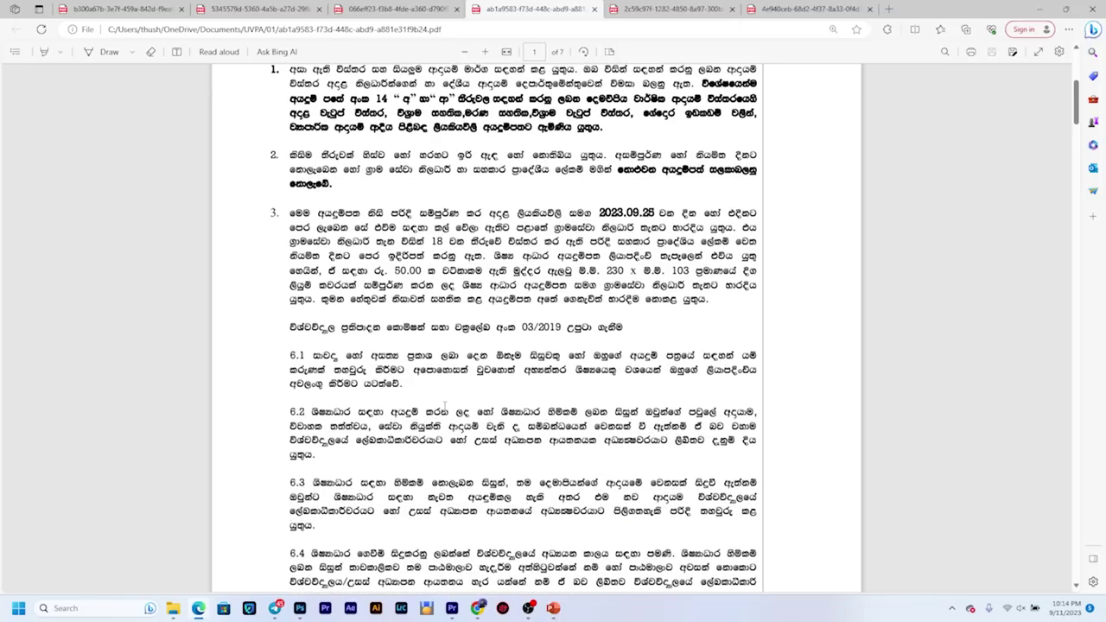
{"action": "scroll", "coordinate": [446, 406], "scroll_direction": "up", "scroll_amount": 2}
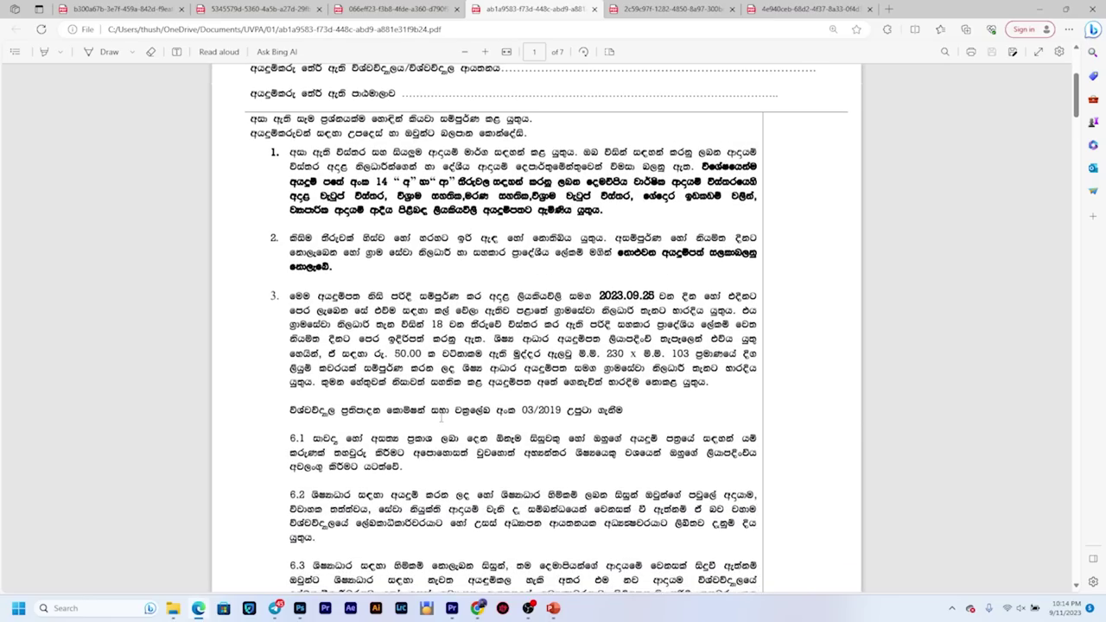
{"action": "scroll", "coordinate": [441, 418], "scroll_direction": "down", "scroll_amount": 3}
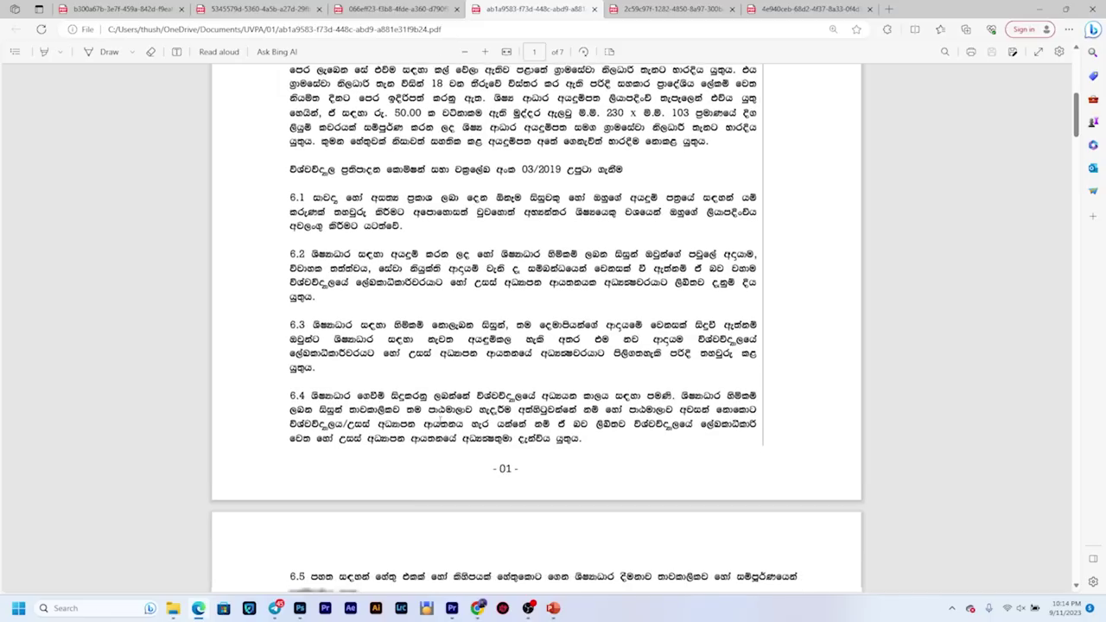
{"action": "scroll", "coordinate": [439, 427], "scroll_direction": "down", "scroll_amount": 2}
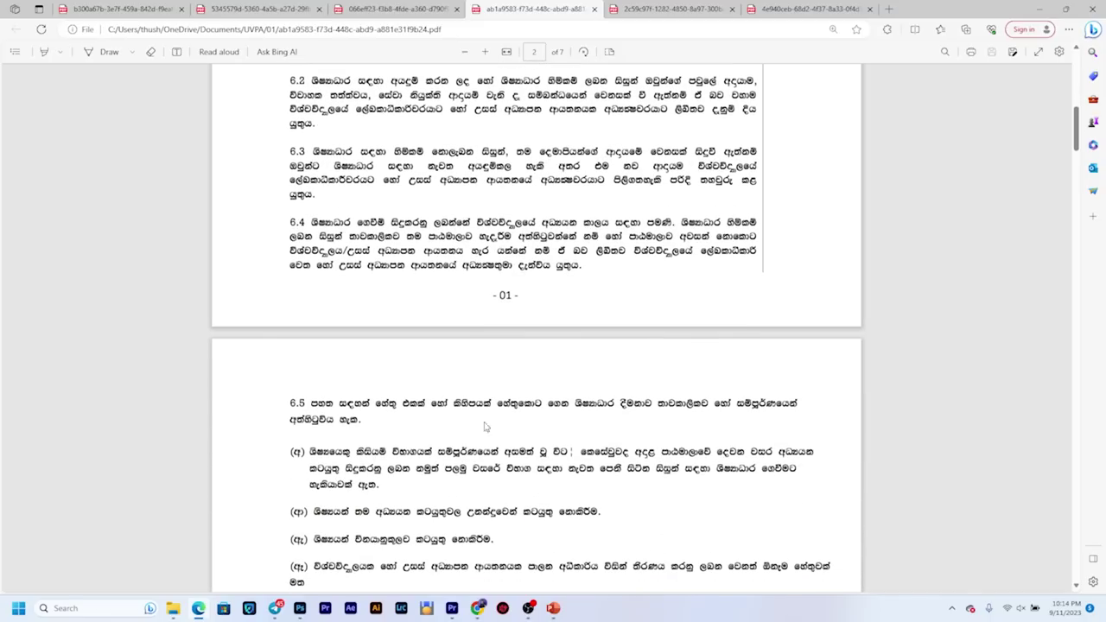
{"action": "scroll", "coordinate": [506, 430], "scroll_direction": "down", "scroll_amount": 10}
{"action": "scroll", "coordinate": [531, 421], "scroll_direction": "down", "scroll_amount": 9}
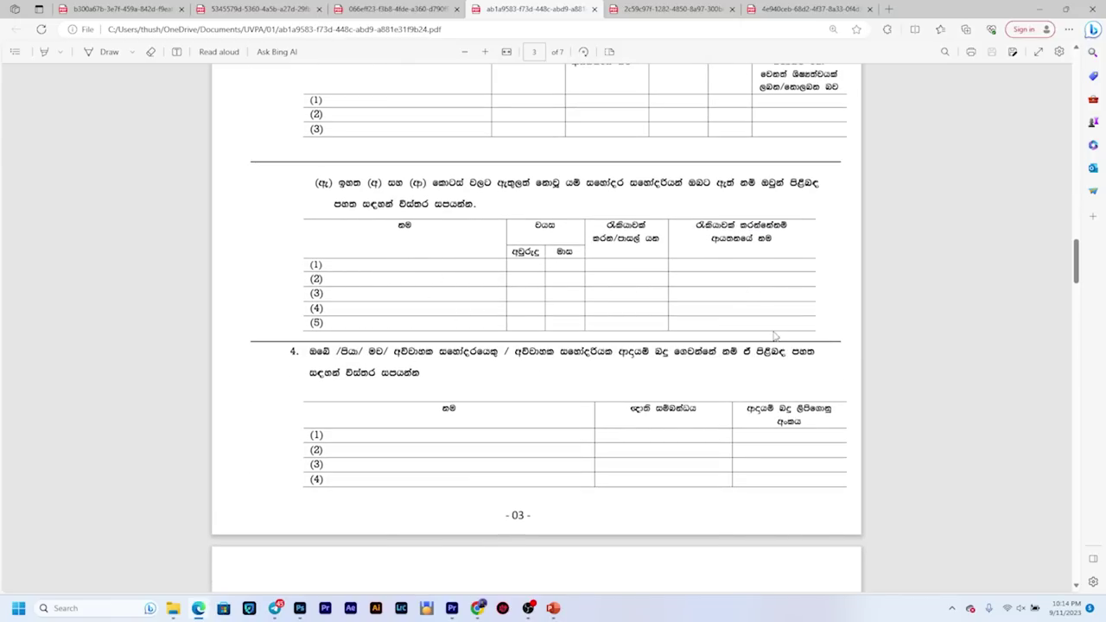
{"action": "scroll", "coordinate": [499, 391], "scroll_direction": "up", "scroll_amount": 18}
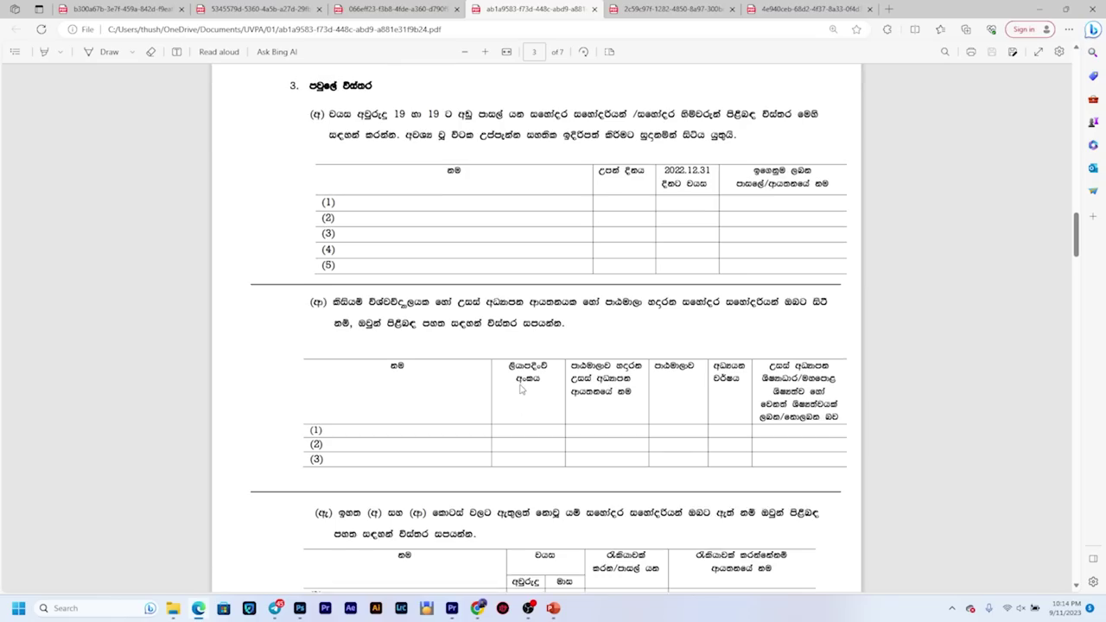
{"action": "scroll", "coordinate": [518, 400], "scroll_direction": "up", "scroll_amount": 4}
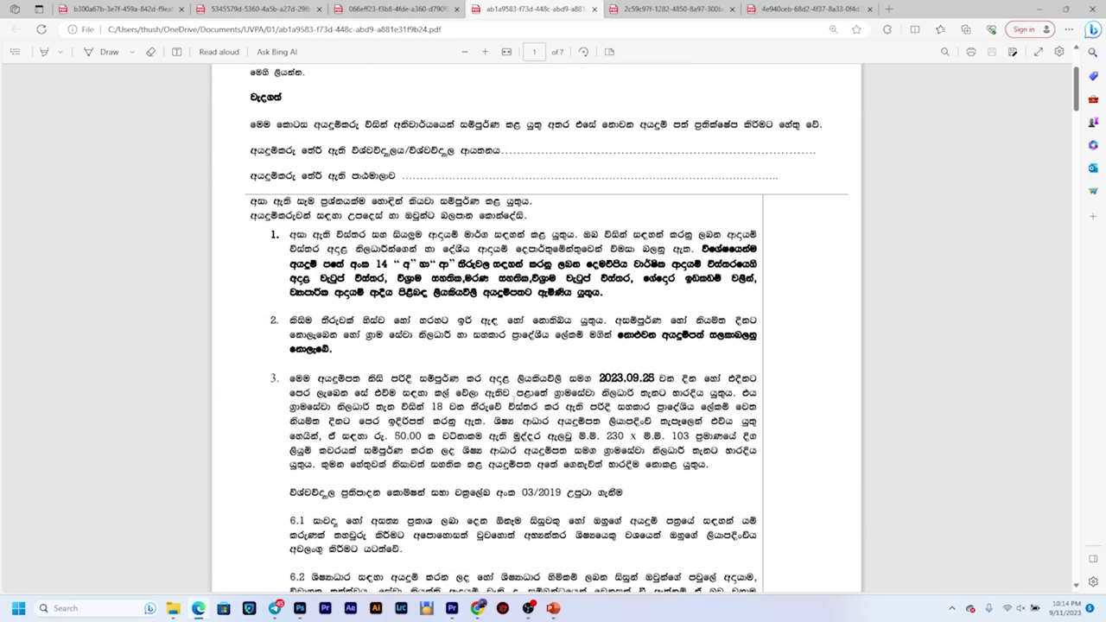
{"action": "scroll", "coordinate": [506, 415], "scroll_direction": "down", "scroll_amount": 5}
{"action": "scroll", "coordinate": [506, 415], "scroll_direction": "up", "scroll_amount": 4}
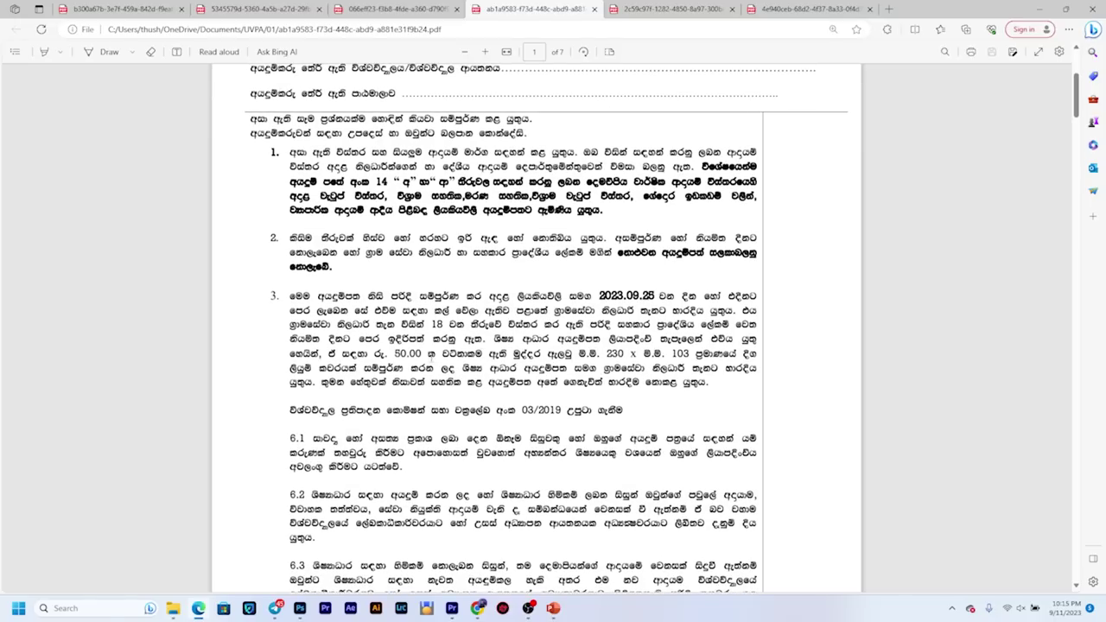
Step: Mark the 50.00 amount and 230 x 103 envelope size in section 3, then switch to the letter
{"action": "left_click_drag", "start_coordinate": [396, 353], "coordinate": [435, 354]}
{"action": "left_click", "coordinate": [437, 350]}
{"action": "left_click_drag", "start_coordinate": [589, 353], "coordinate": [598, 383]}
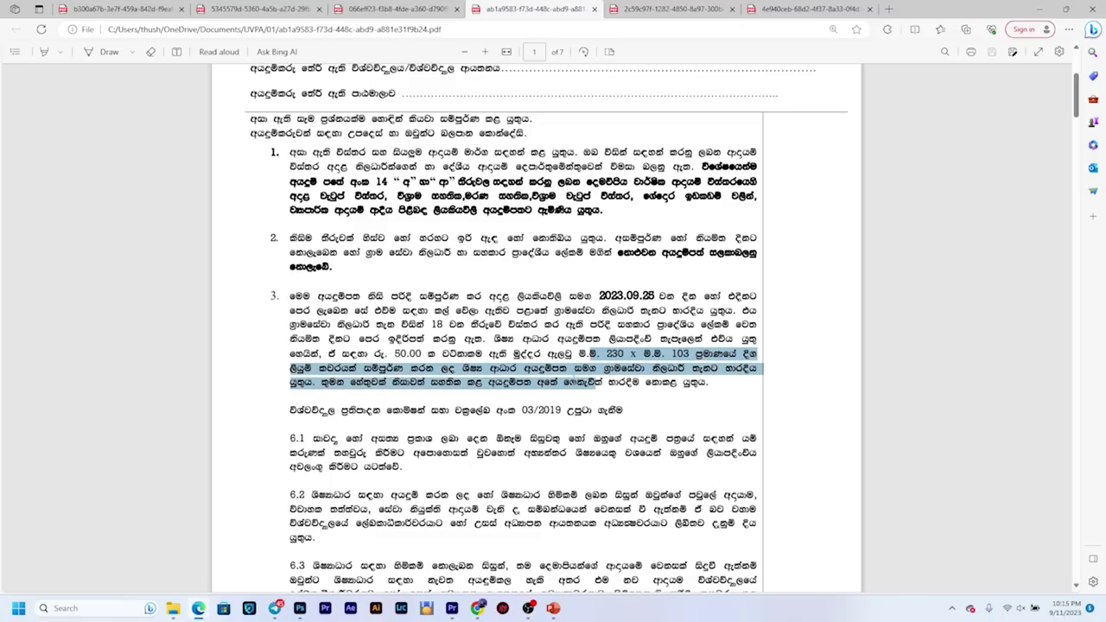
{"action": "left_click", "coordinate": [583, 400]}
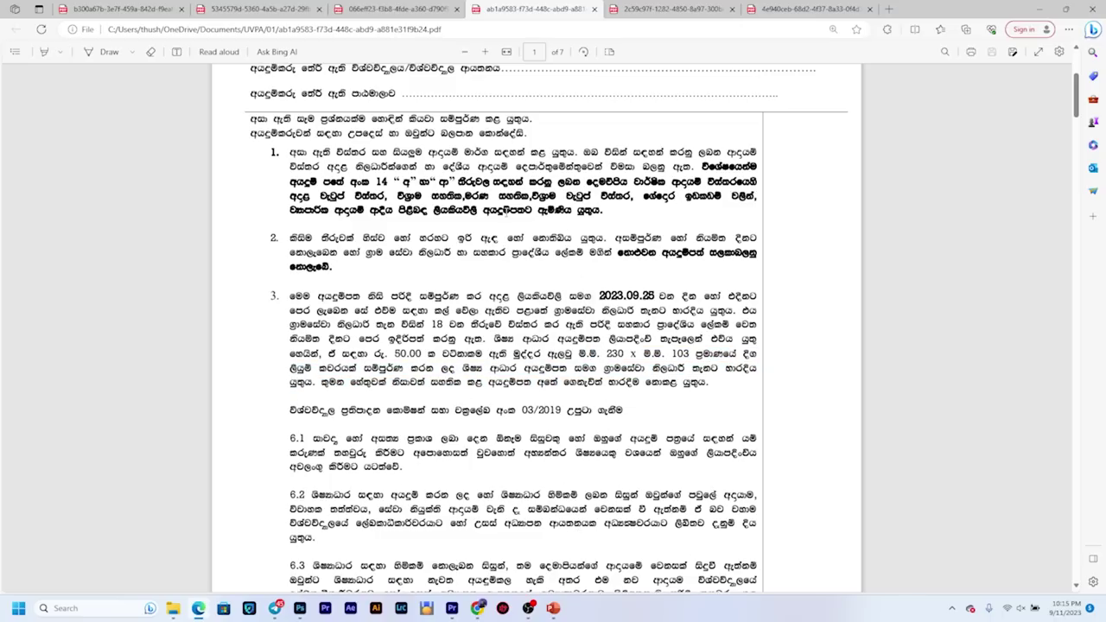
{"action": "scroll", "coordinate": [535, 345], "scroll_direction": "down", "scroll_amount": 2}
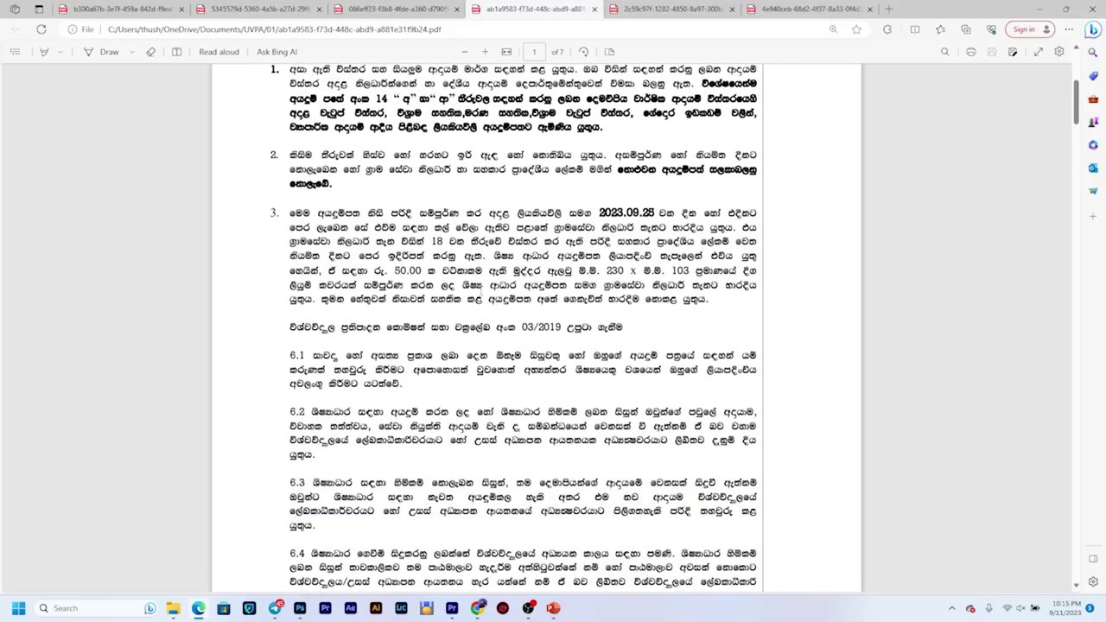
{"action": "scroll", "coordinate": [505, 506], "scroll_direction": "up", "scroll_amount": 8}
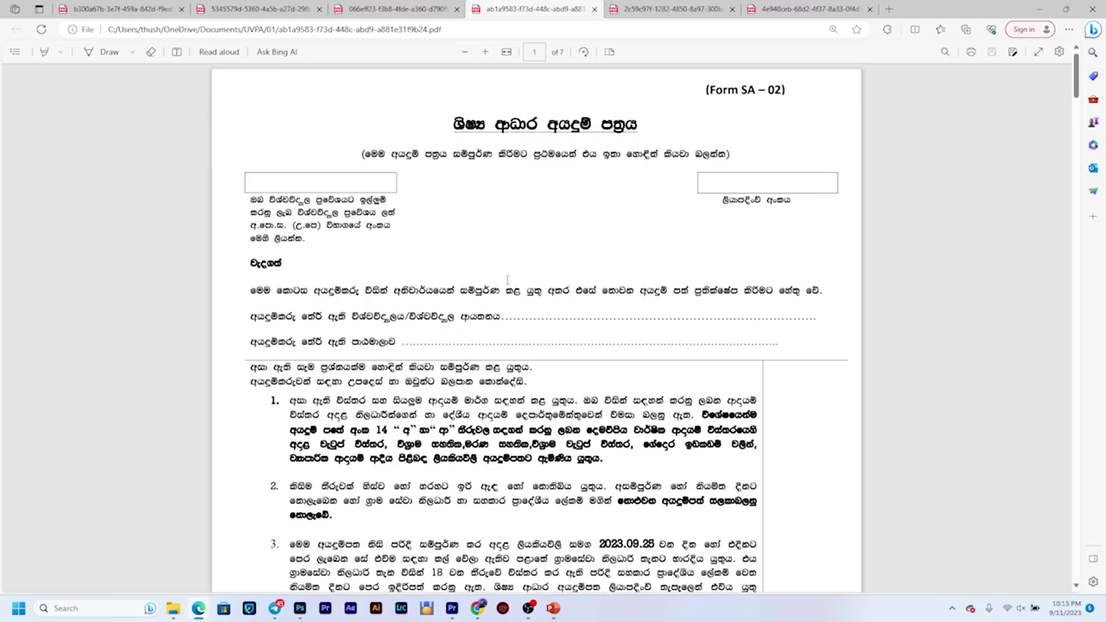
{"action": "left_click", "coordinate": [661, 11]}
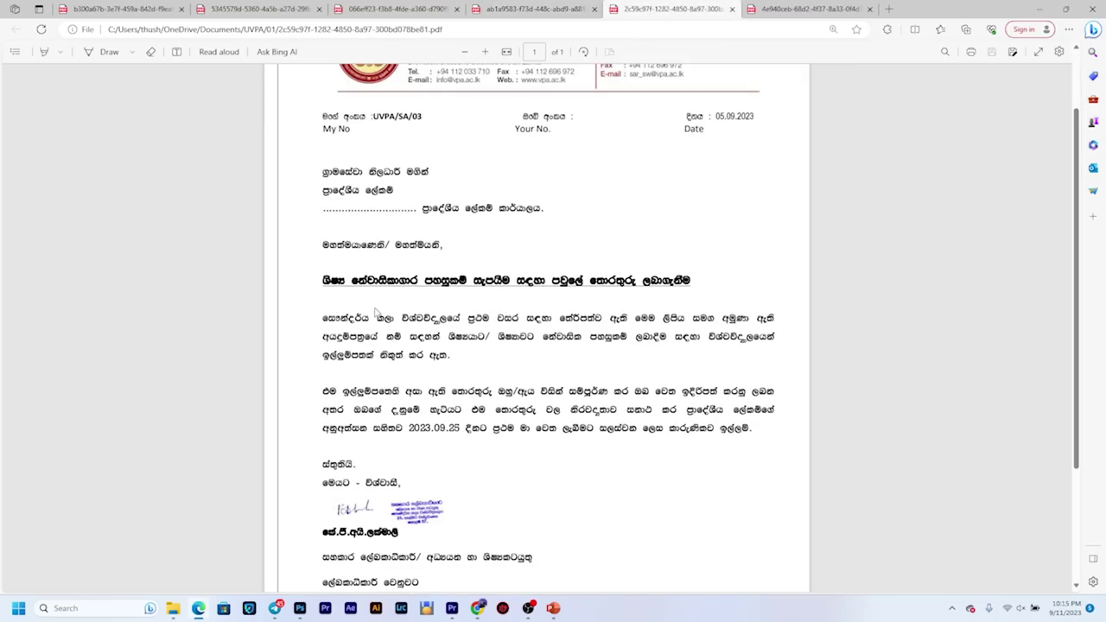
Step: Skim the 05.09.2023 letter to the Grama Niladhari, then move to the SA-01 form tab
{"action": "scroll", "coordinate": [536, 397], "scroll_direction": "down", "scroll_amount": 1}
{"action": "scroll", "coordinate": [666, 399], "scroll_direction": "down", "scroll_amount": 1}
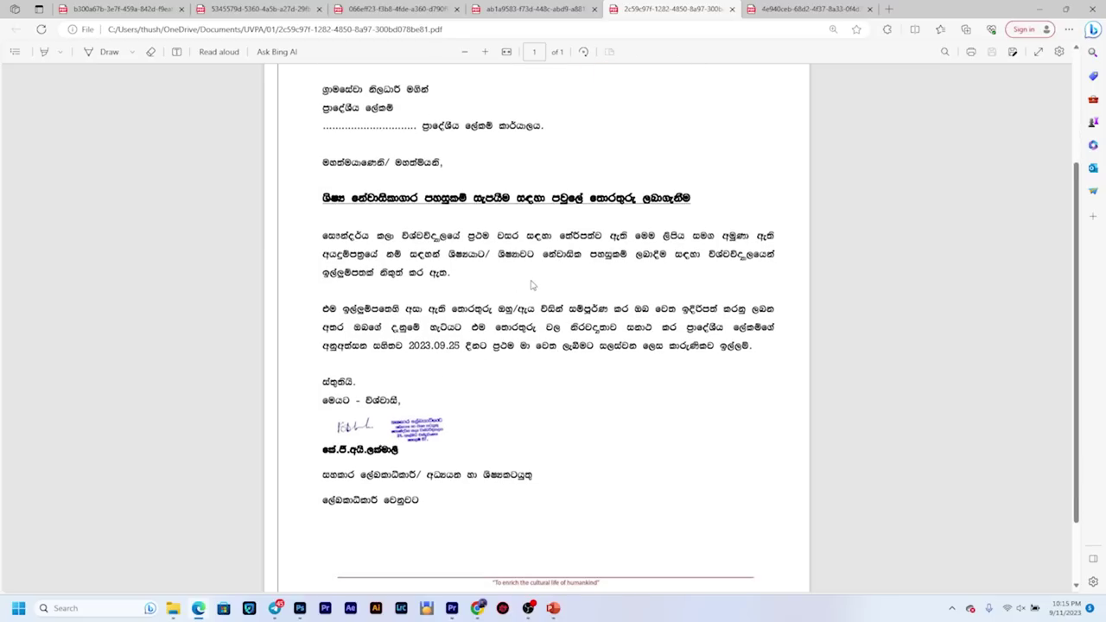
{"action": "scroll", "coordinate": [509, 333], "scroll_direction": "up", "scroll_amount": 1}
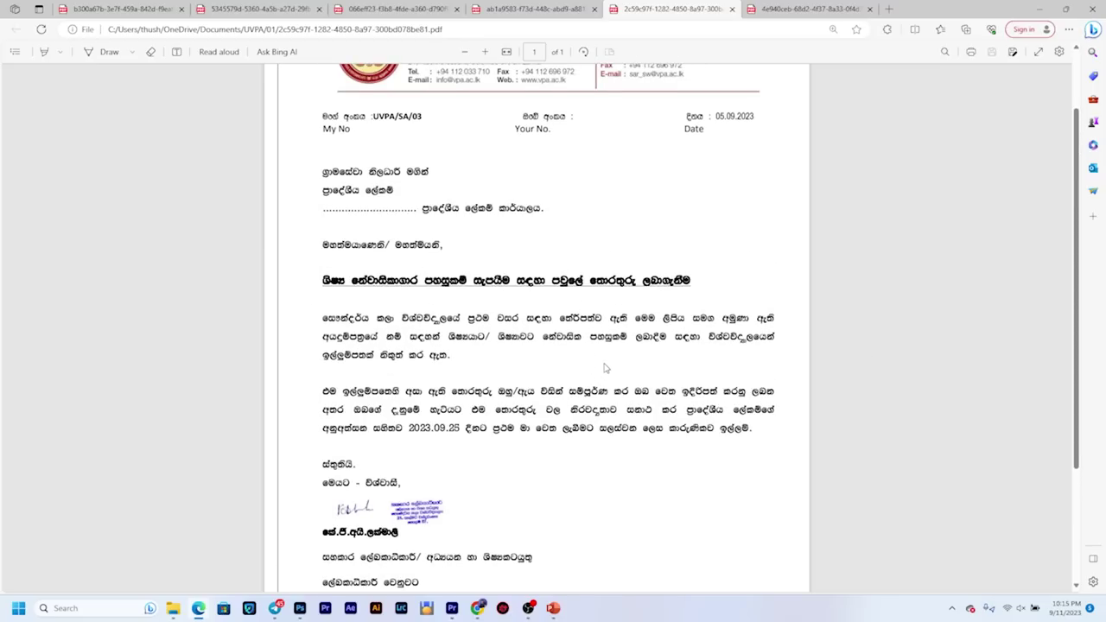
{"action": "scroll", "coordinate": [605, 368], "scroll_direction": "up", "scroll_amount": 1}
{"action": "scroll", "coordinate": [606, 368], "scroll_direction": "up", "scroll_amount": 1}
{"action": "scroll", "coordinate": [597, 428], "scroll_direction": "down", "scroll_amount": 3}
{"action": "scroll", "coordinate": [598, 428], "scroll_direction": "up", "scroll_amount": 5}
{"action": "key", "text": "ctrl+Tab"}
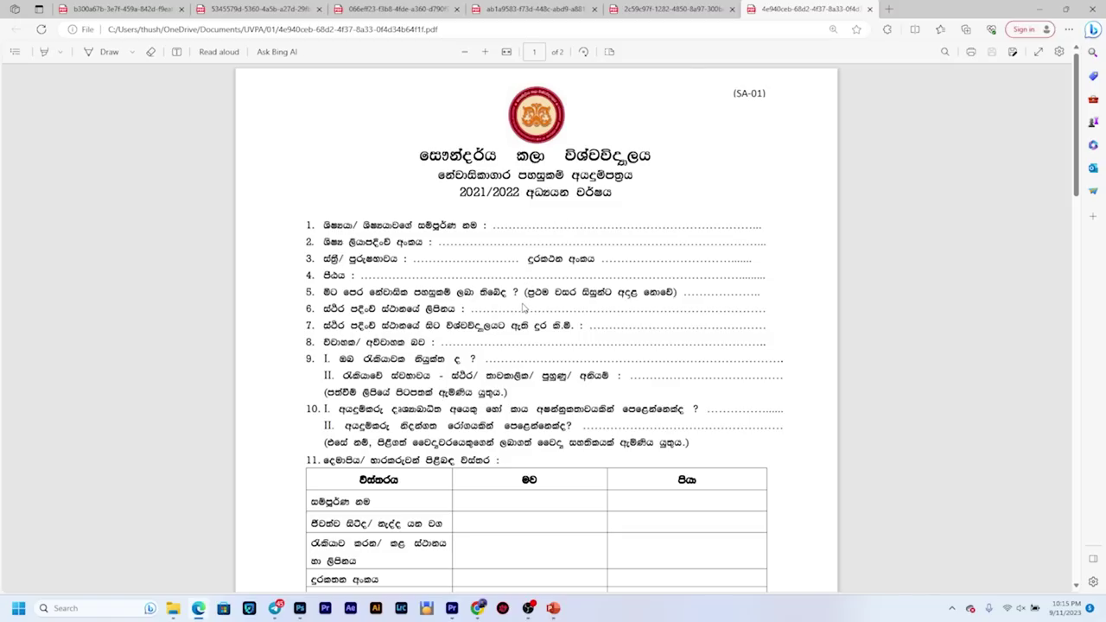
{"action": "scroll", "coordinate": [524, 312], "scroll_direction": "down", "scroll_amount": 2}
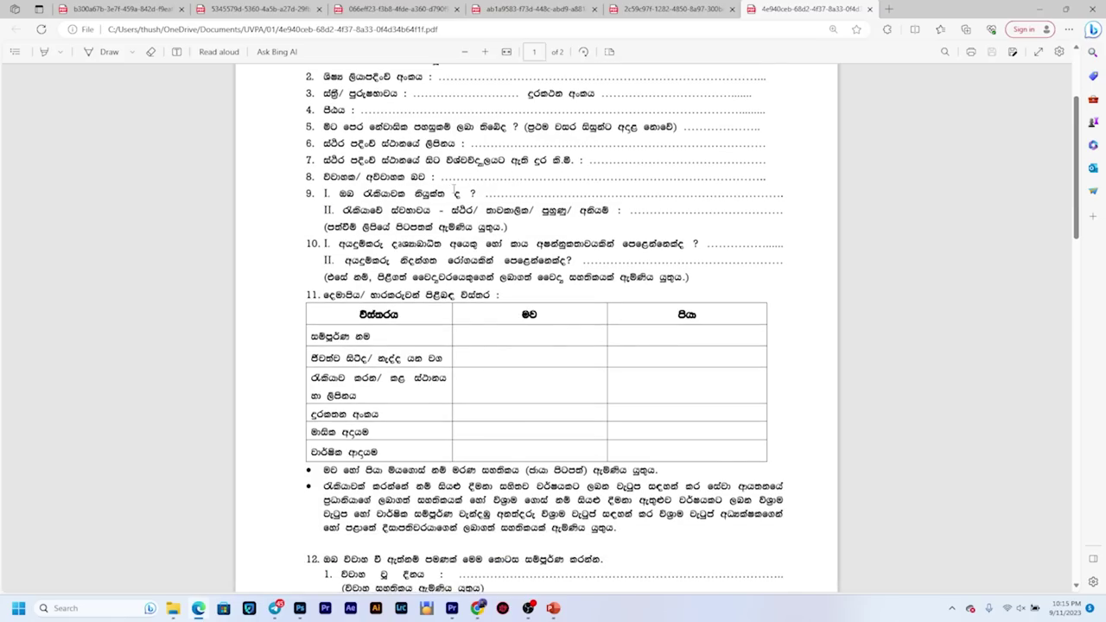
{"action": "scroll", "coordinate": [453, 188], "scroll_direction": "up", "scroll_amount": 2}
{"action": "scroll", "coordinate": [490, 389], "scroll_direction": "down", "scroll_amount": 5}
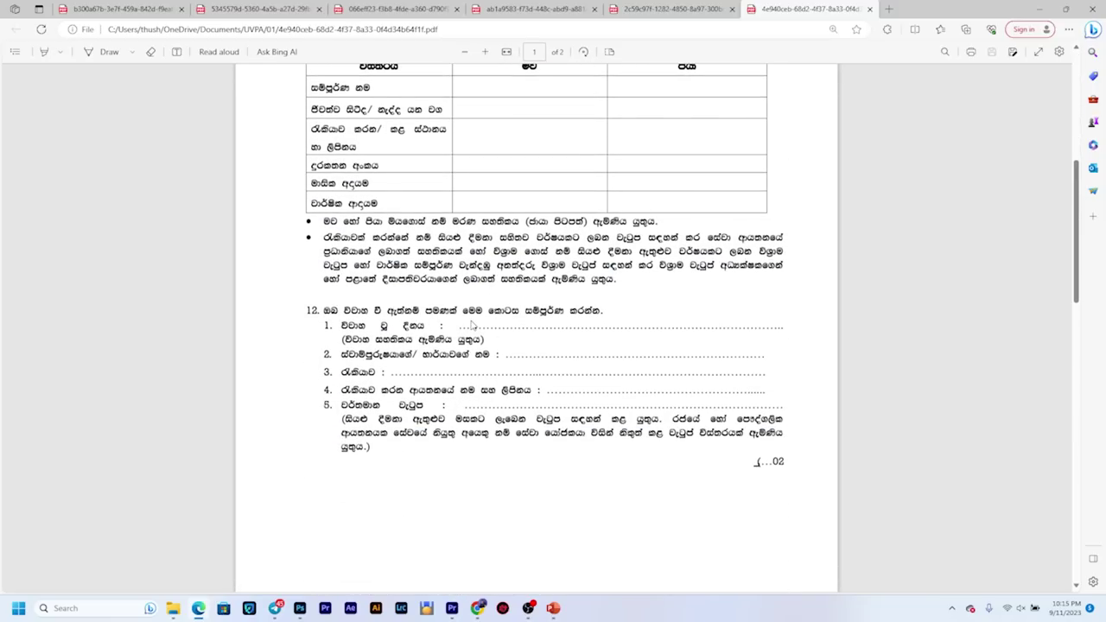
{"action": "scroll", "coordinate": [473, 324], "scroll_direction": "down", "scroll_amount": 1}
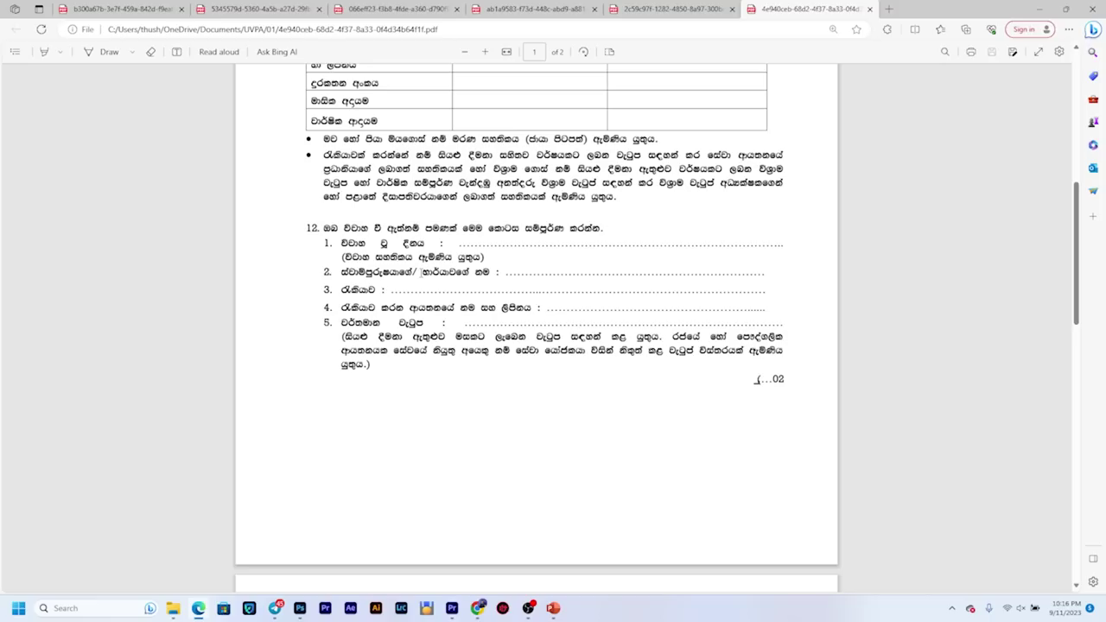
{"action": "scroll", "coordinate": [422, 273], "scroll_direction": "up", "scroll_amount": 2}
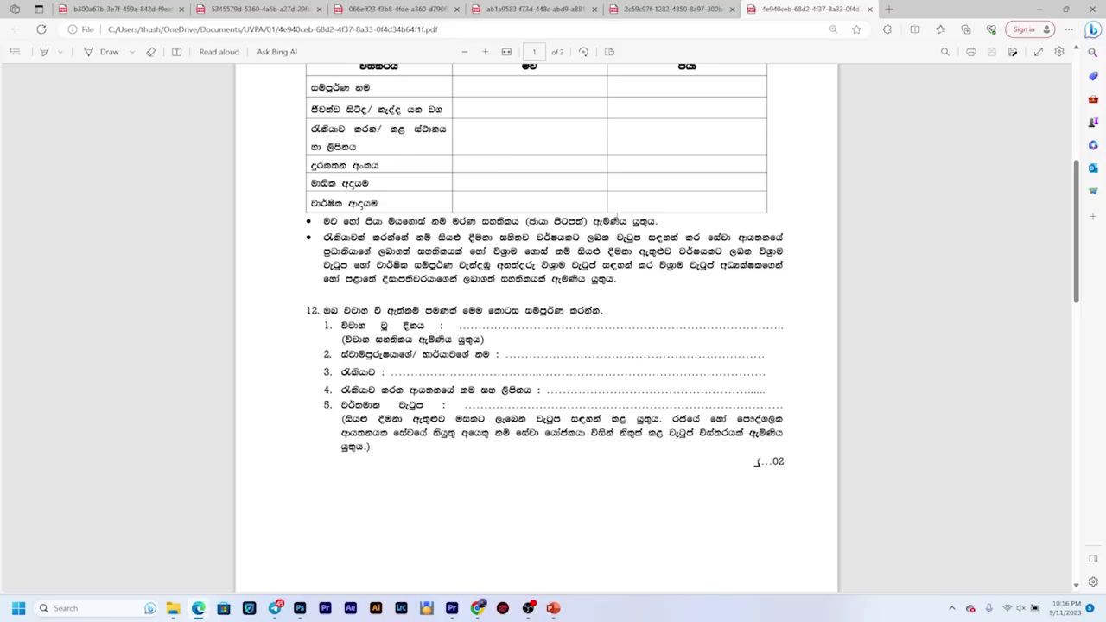
{"action": "scroll", "coordinate": [575, 263], "scroll_direction": "down", "scroll_amount": 6}
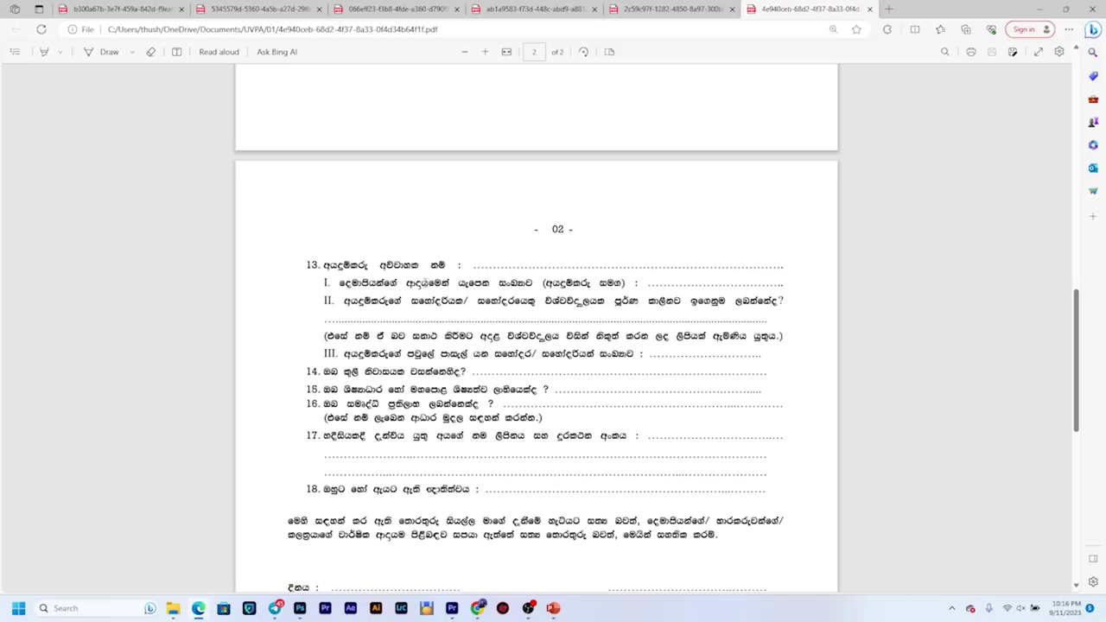
Step: Read the SA-01 form and highlight the quoted Sinhala words in its notes
{"action": "scroll", "coordinate": [424, 283], "scroll_direction": "up", "scroll_amount": 5}
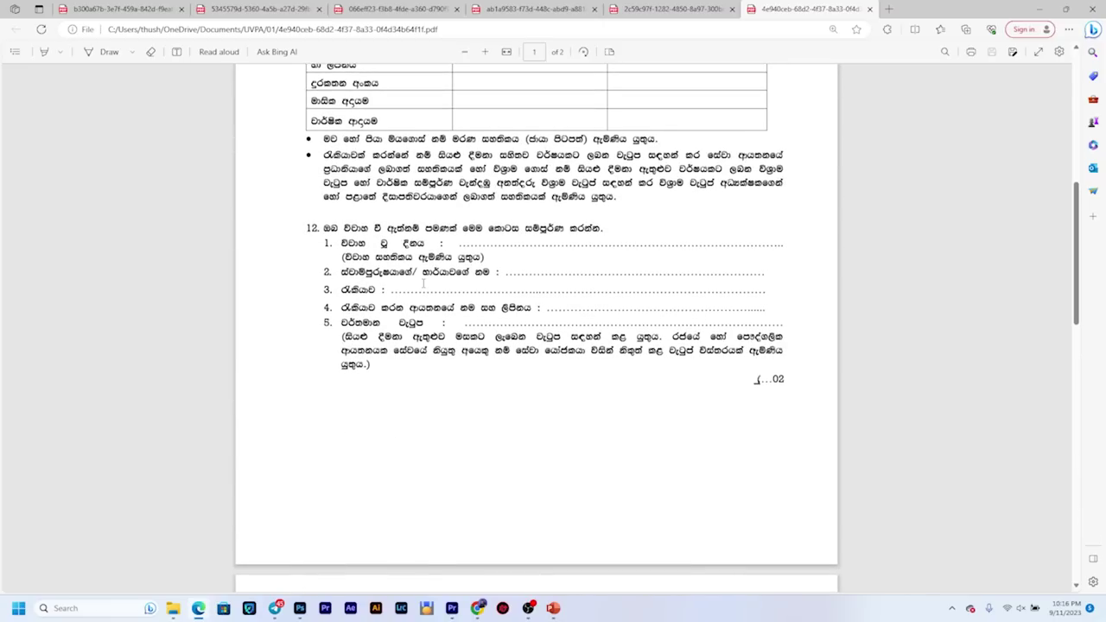
{"action": "scroll", "coordinate": [424, 283], "scroll_direction": "down", "scroll_amount": 5}
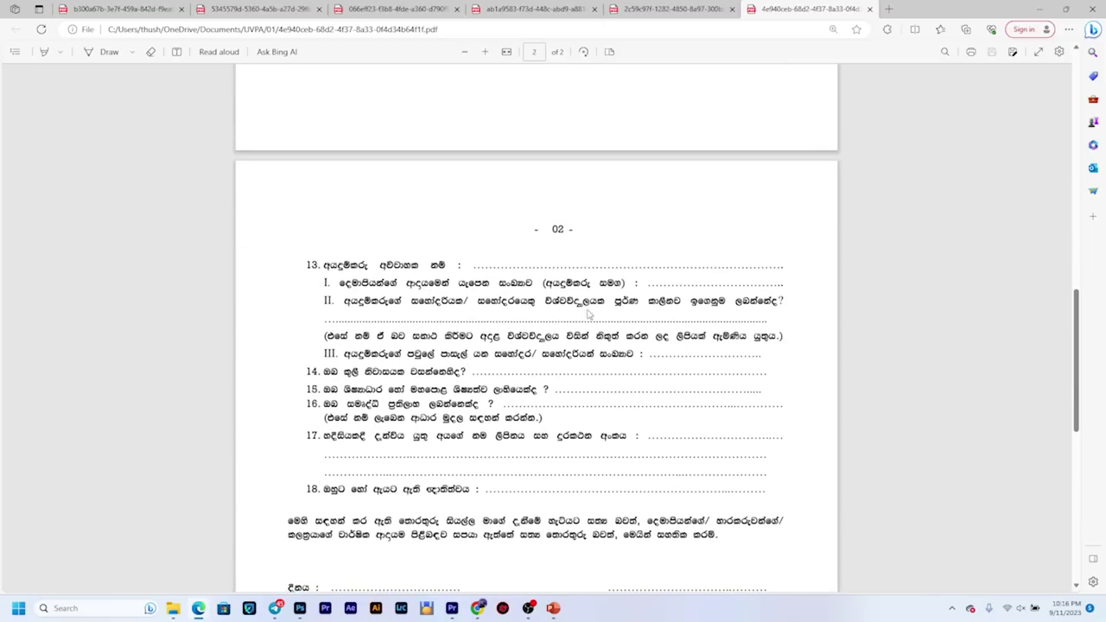
{"action": "scroll", "coordinate": [622, 257], "scroll_direction": "down", "scroll_amount": 1}
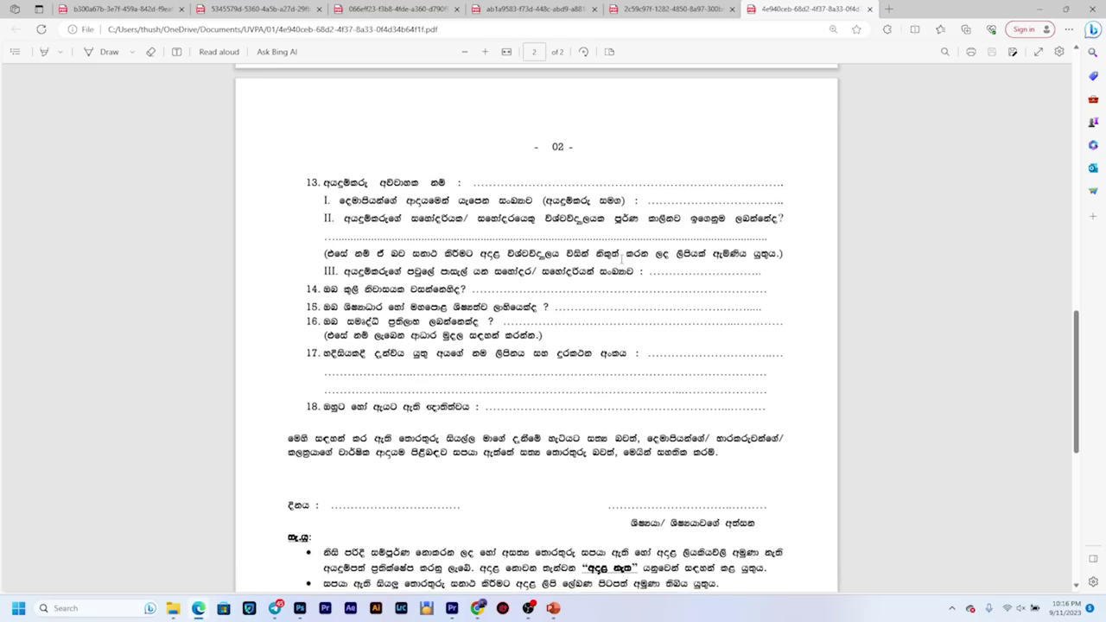
{"action": "scroll", "coordinate": [535, 270], "scroll_direction": "down", "scroll_amount": 3}
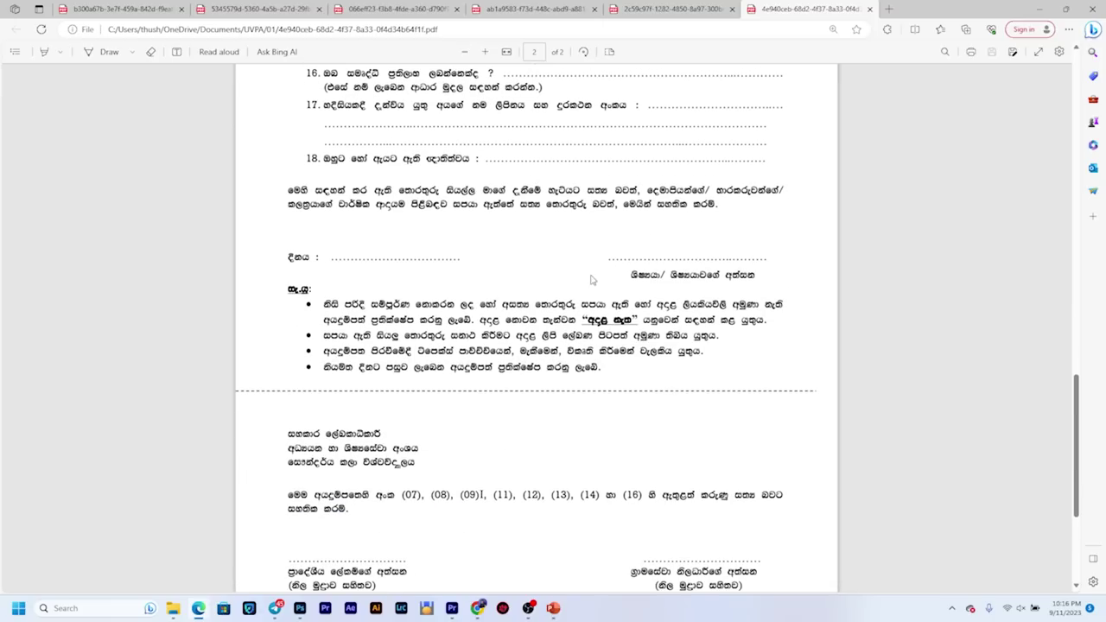
{"action": "scroll", "coordinate": [405, 290], "scroll_direction": "up", "scroll_amount": 2}
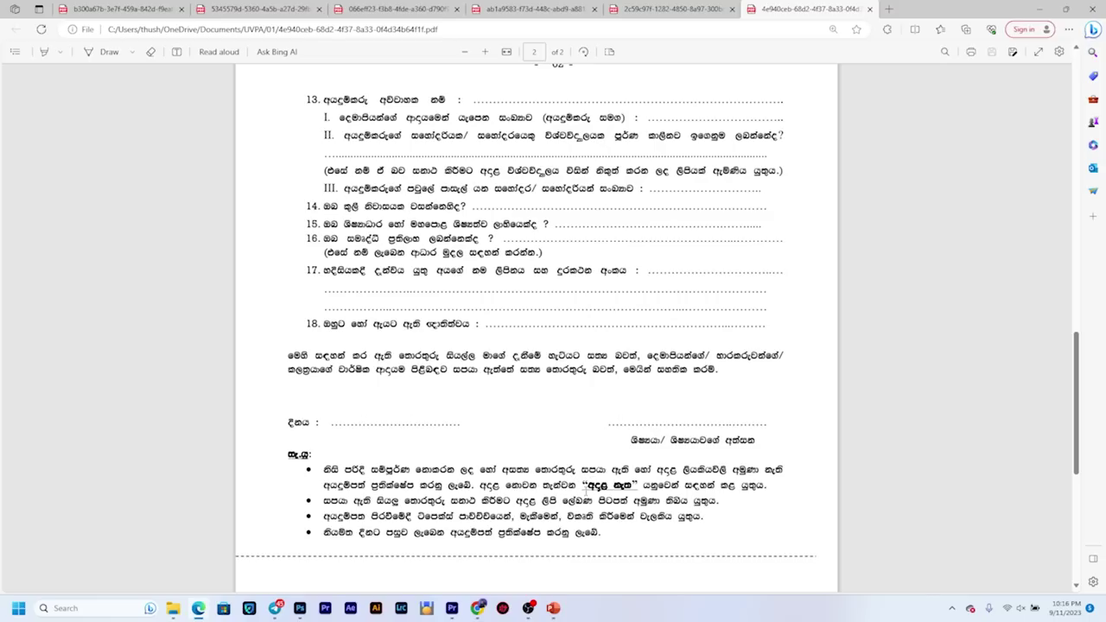
{"action": "left_click_drag", "start_coordinate": [577, 485], "coordinate": [629, 488]}
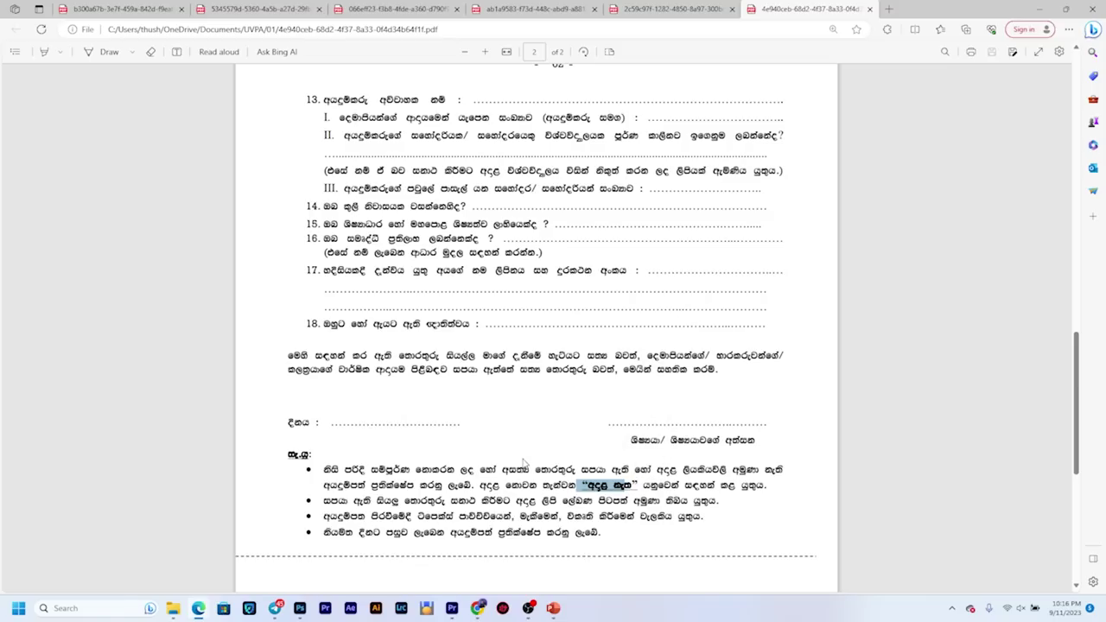
Step: Scroll through both SA-01 pages, then return to the UVPA Student Documents page
{"action": "scroll", "coordinate": [631, 458], "scroll_direction": "up", "scroll_amount": 7}
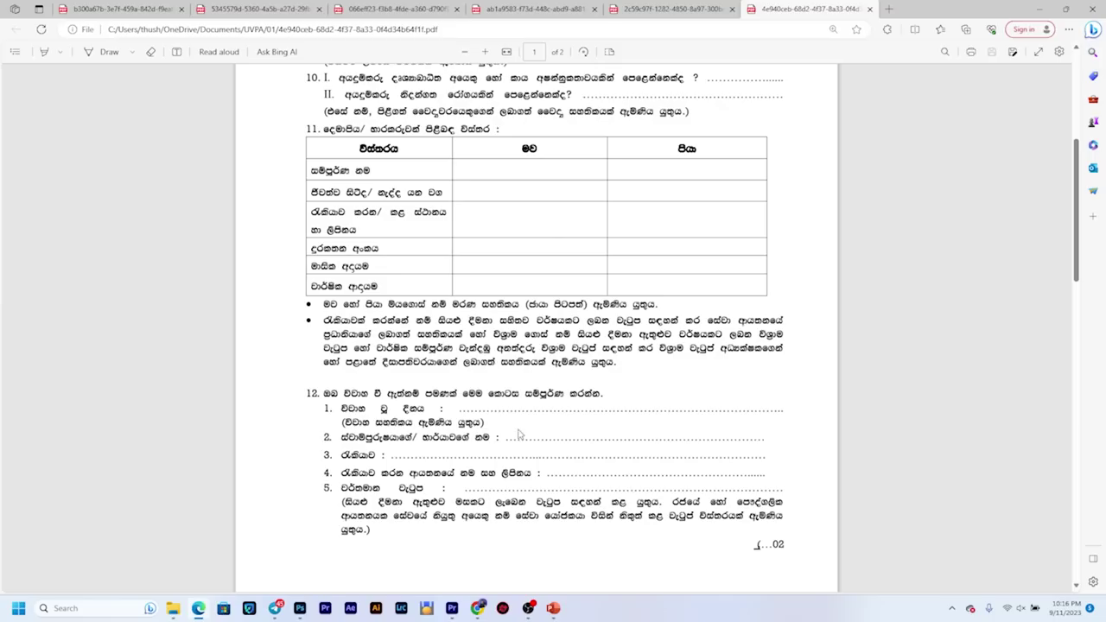
{"action": "scroll", "coordinate": [508, 518], "scroll_direction": "up", "scroll_amount": 5}
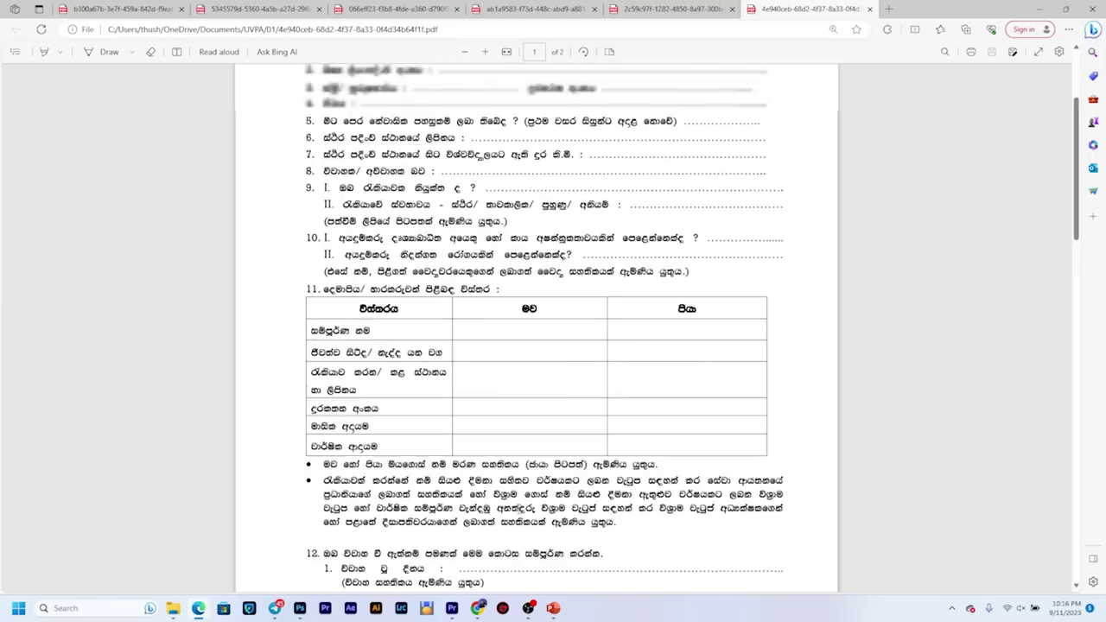
{"action": "scroll", "coordinate": [508, 511], "scroll_direction": "down", "scroll_amount": 12}
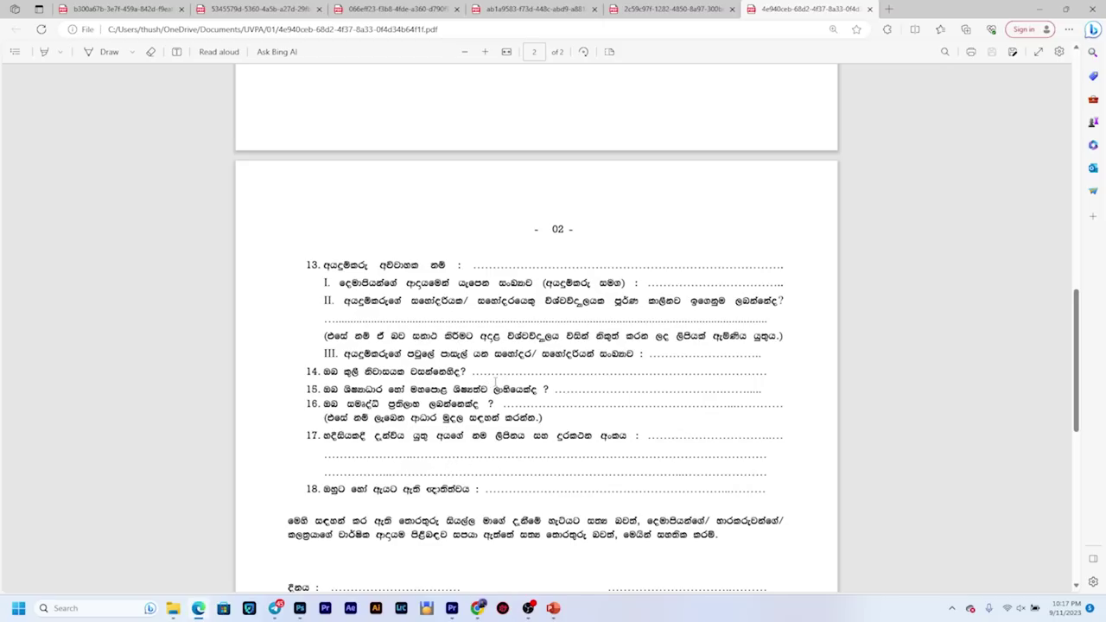
{"action": "scroll", "coordinate": [591, 425], "scroll_direction": "down", "scroll_amount": 2}
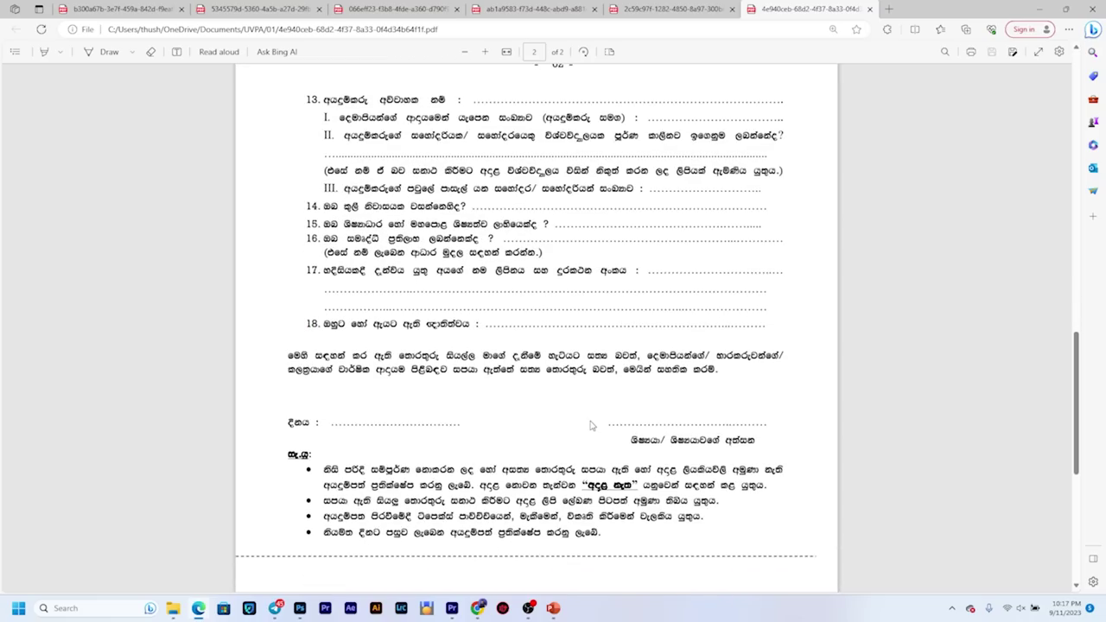
{"action": "scroll", "coordinate": [592, 425], "scroll_direction": "down", "scroll_amount": 3}
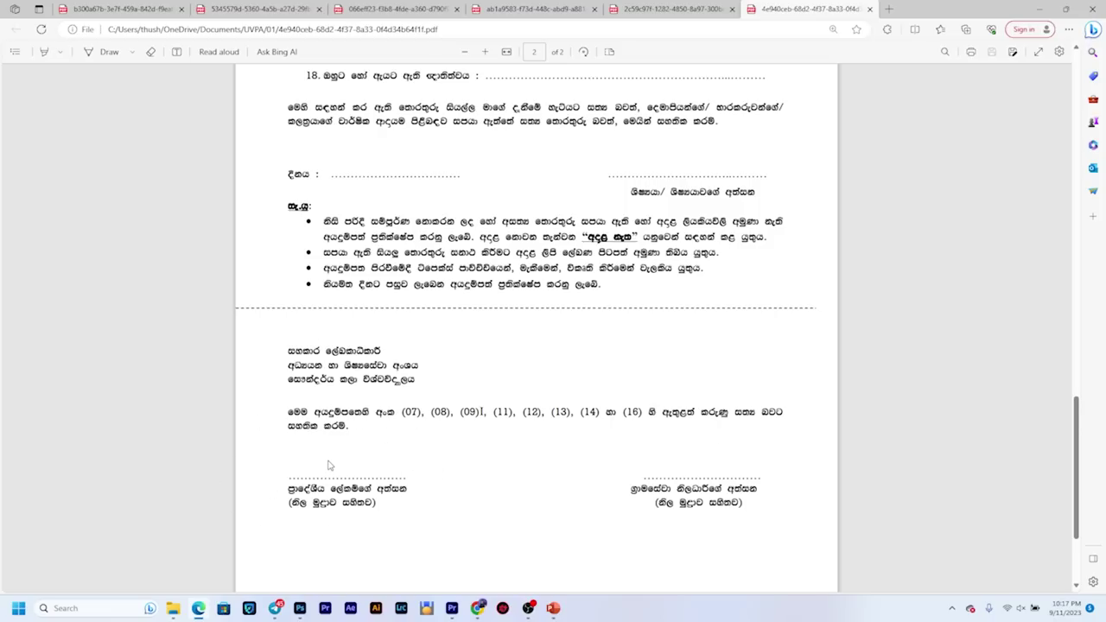
{"action": "scroll", "coordinate": [329, 470], "scroll_direction": "up", "scroll_amount": 15}
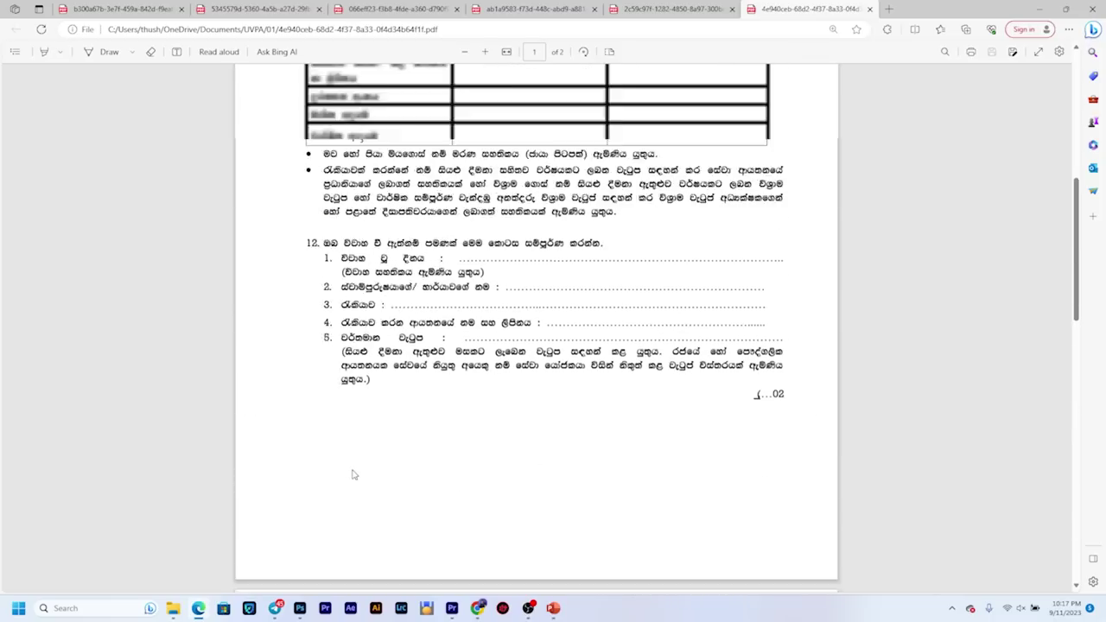
{"action": "scroll", "coordinate": [363, 475], "scroll_direction": "up", "scroll_amount": 3}
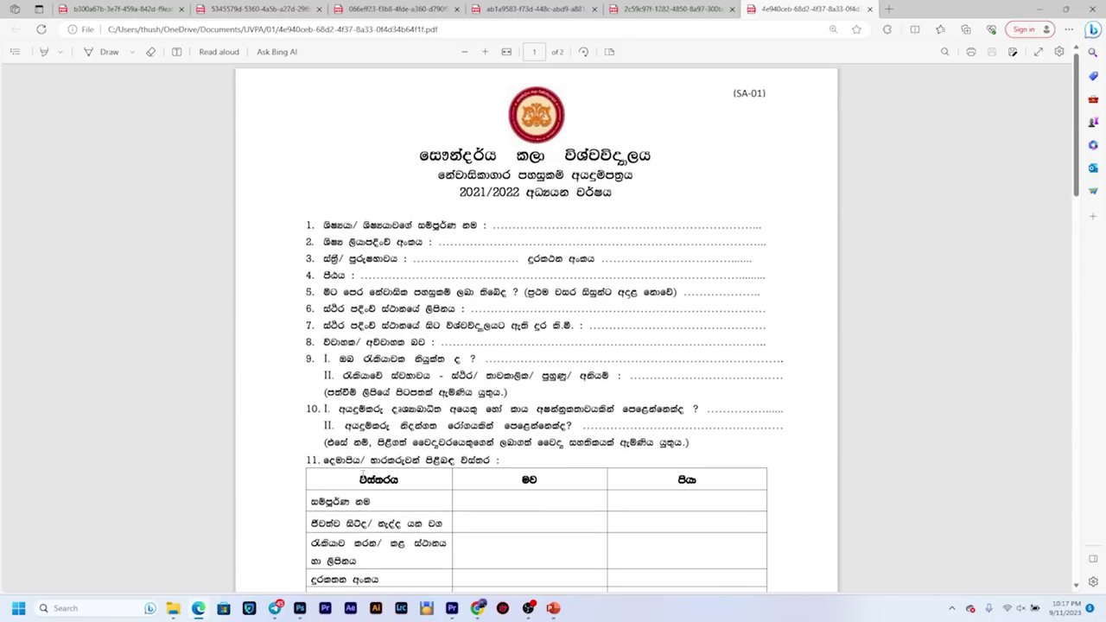
{"action": "scroll", "coordinate": [363, 474], "scroll_direction": "down", "scroll_amount": 15}
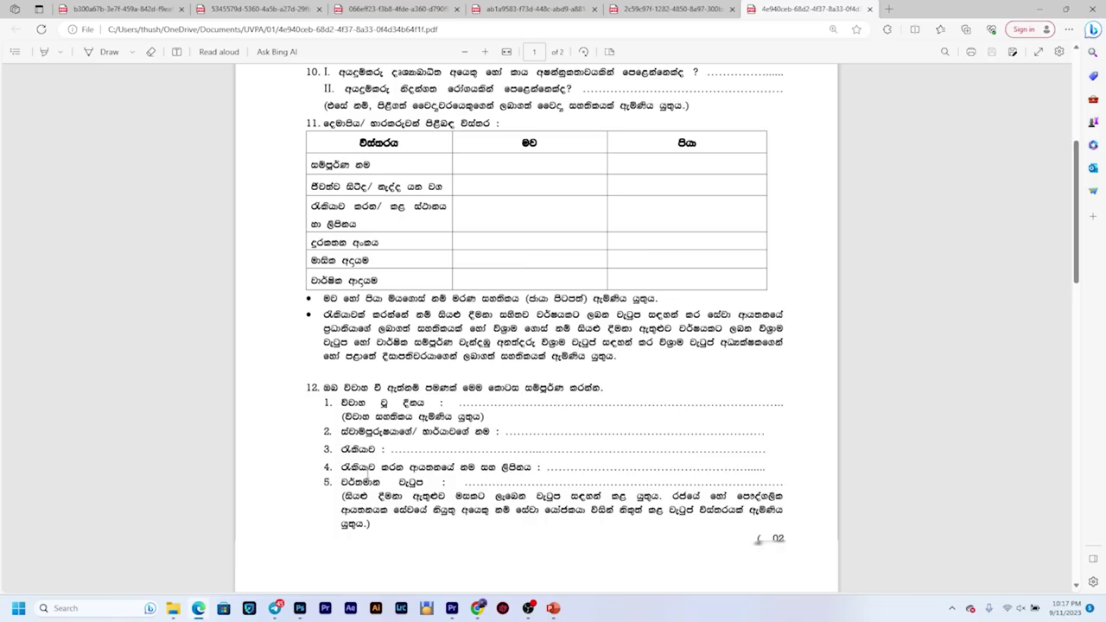
{"action": "scroll", "coordinate": [367, 479], "scroll_direction": "down", "scroll_amount": 10}
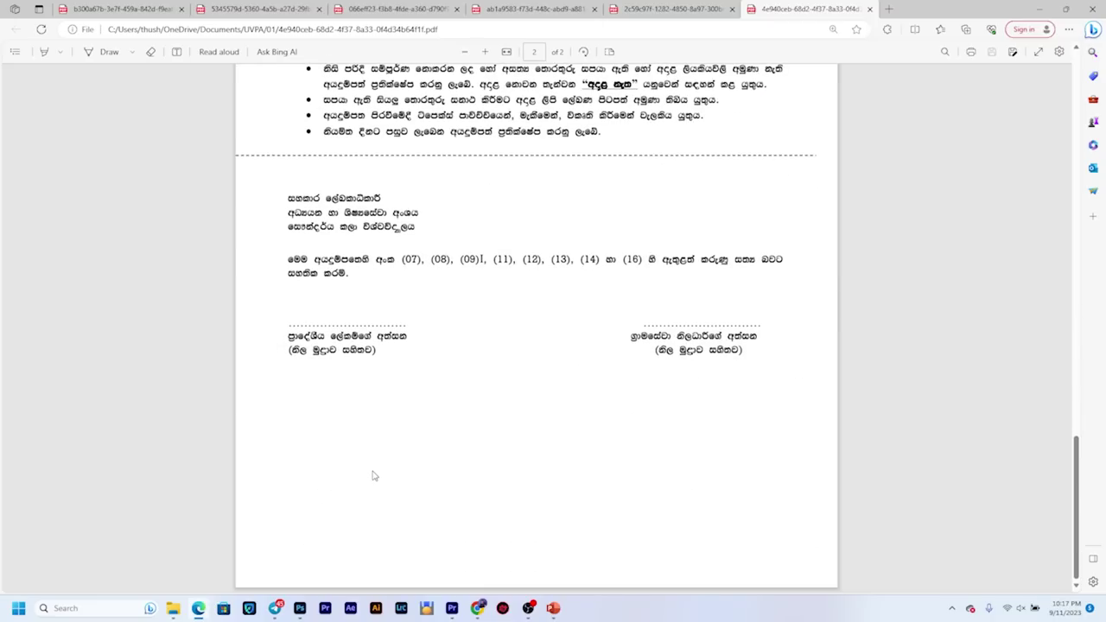
{"action": "scroll", "coordinate": [374, 476], "scroll_direction": "up", "scroll_amount": 15}
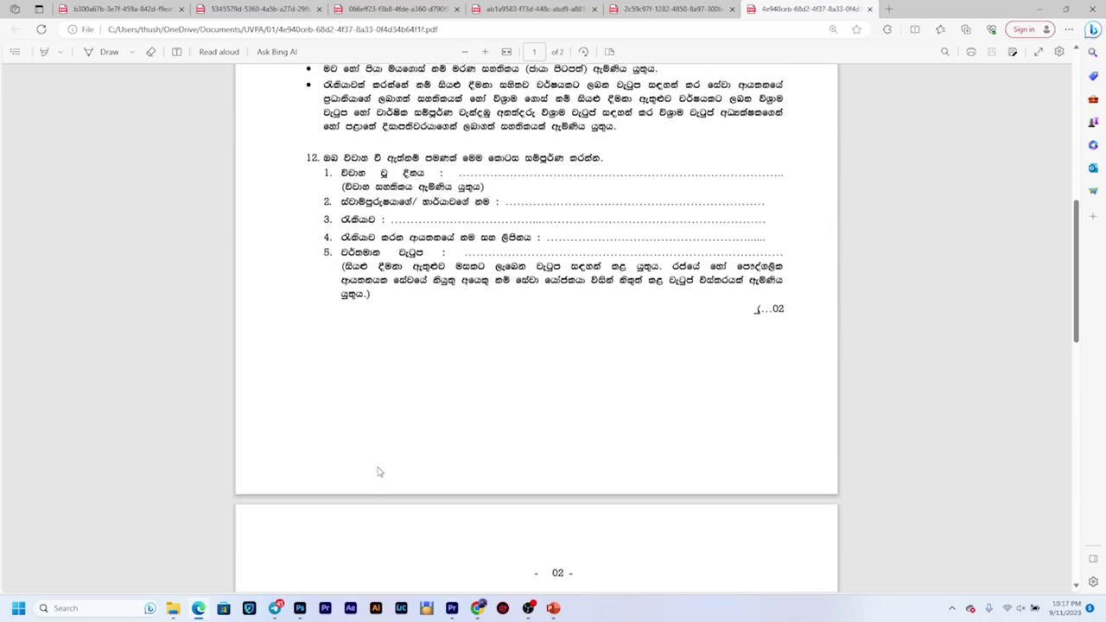
{"action": "left_click", "coordinate": [478, 608]}
Step: Review the empty Photograph, E-Signature, Birth Certificate and School Leaving Certificate upload rows
{"action": "scroll", "coordinate": [686, 259], "scroll_direction": "down", "scroll_amount": 3}
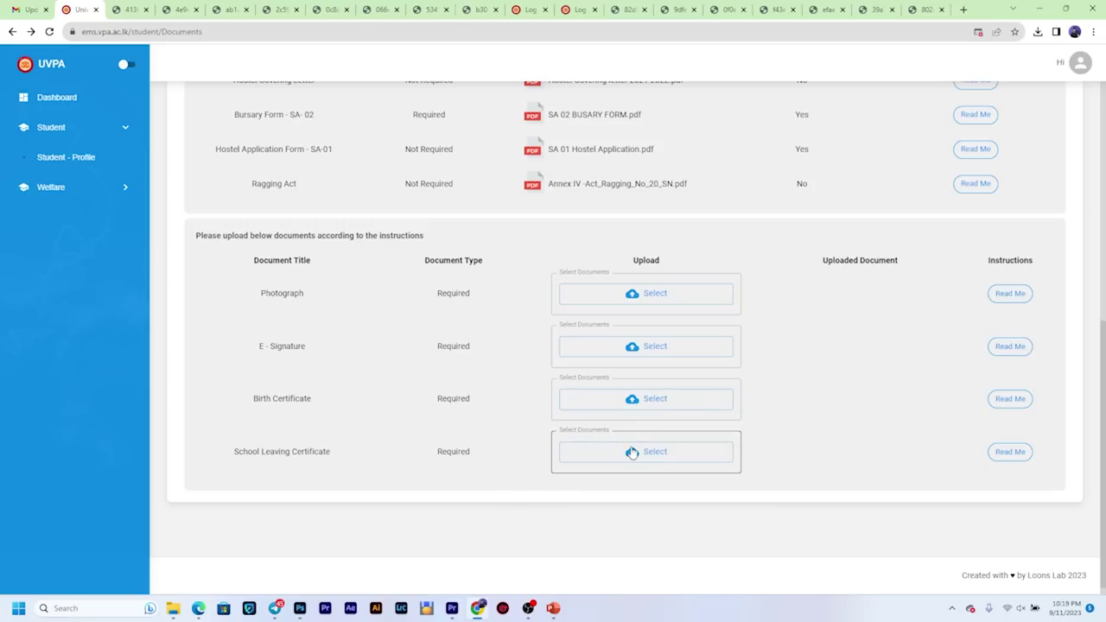
{"action": "scroll", "coordinate": [843, 413], "scroll_direction": "up", "scroll_amount": 5}
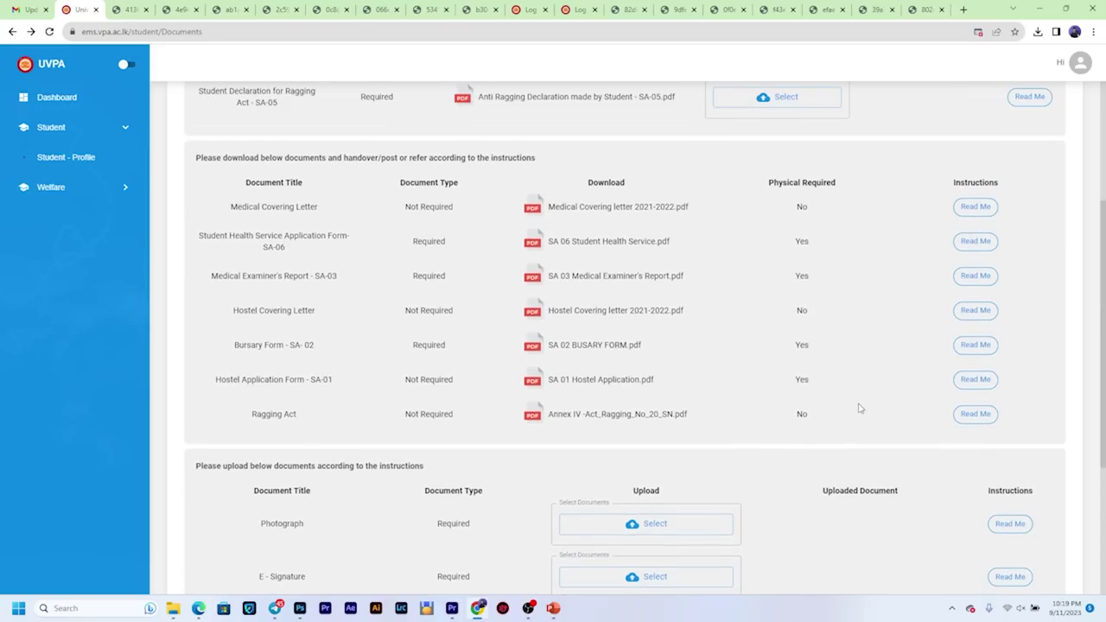
{"action": "scroll", "coordinate": [877, 391], "scroll_direction": "up", "scroll_amount": 1}
{"action": "scroll", "coordinate": [877, 388], "scroll_direction": "down", "scroll_amount": 5}
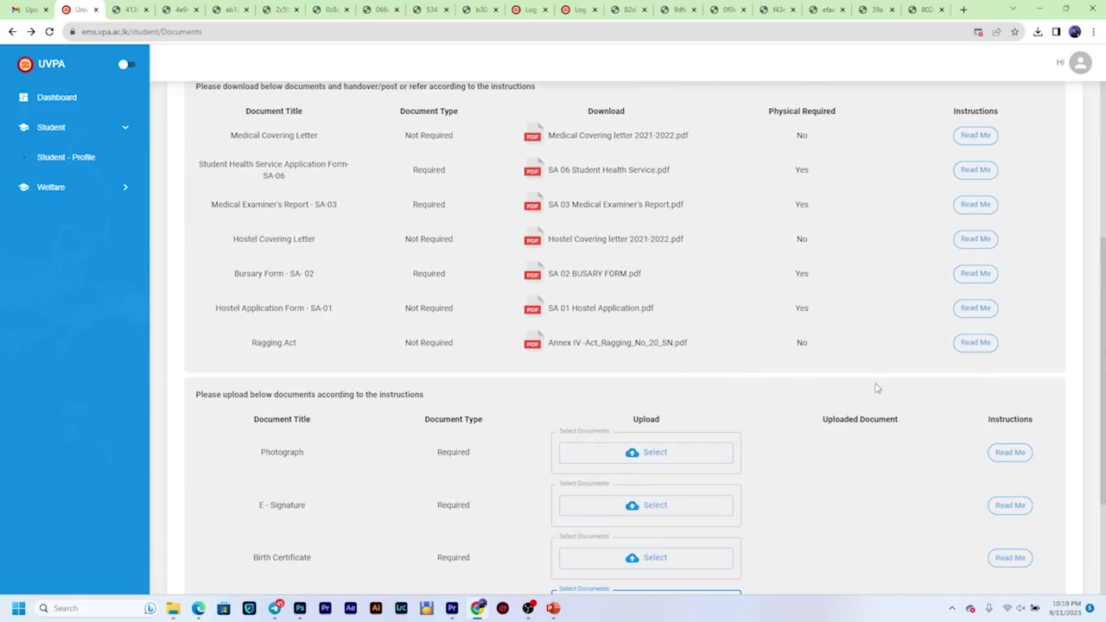
{"action": "scroll", "coordinate": [877, 386], "scroll_direction": "up", "scroll_amount": 1}
{"action": "scroll", "coordinate": [401, 340], "scroll_direction": "down", "scroll_amount": 3}
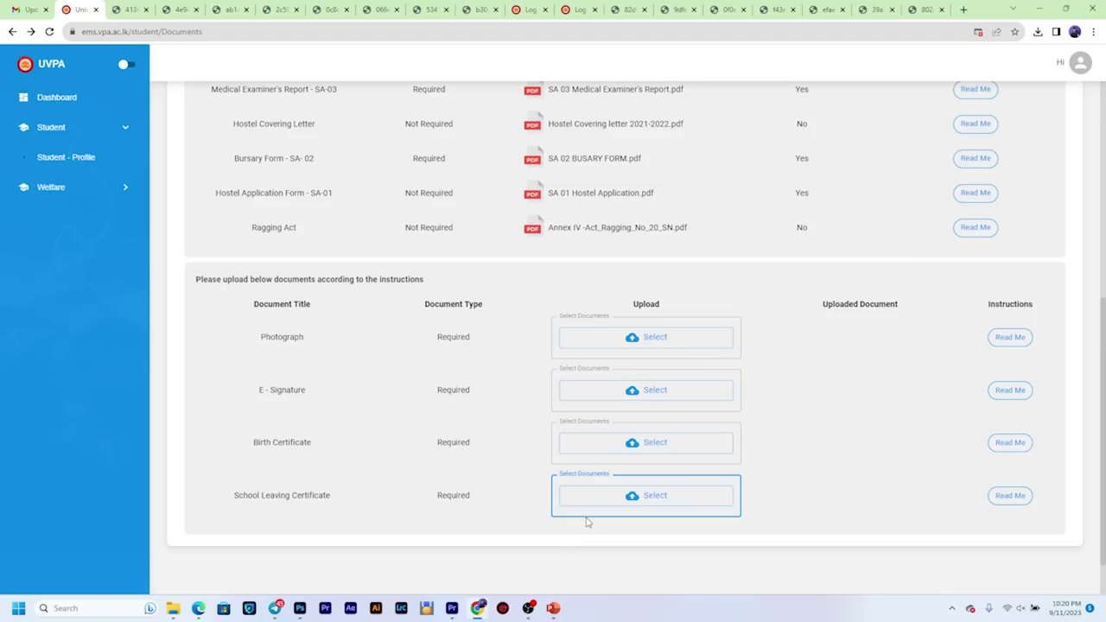
{"action": "scroll", "coordinate": [587, 521], "scroll_direction": "up", "scroll_amount": 5}
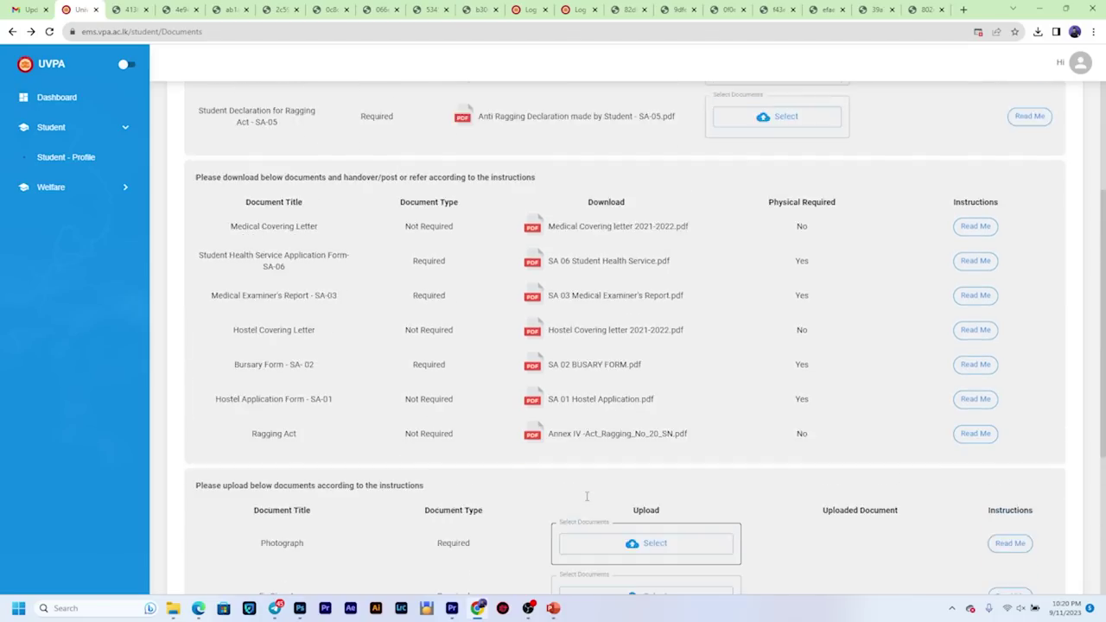
{"action": "scroll", "coordinate": [587, 511], "scroll_direction": "down", "scroll_amount": 5}
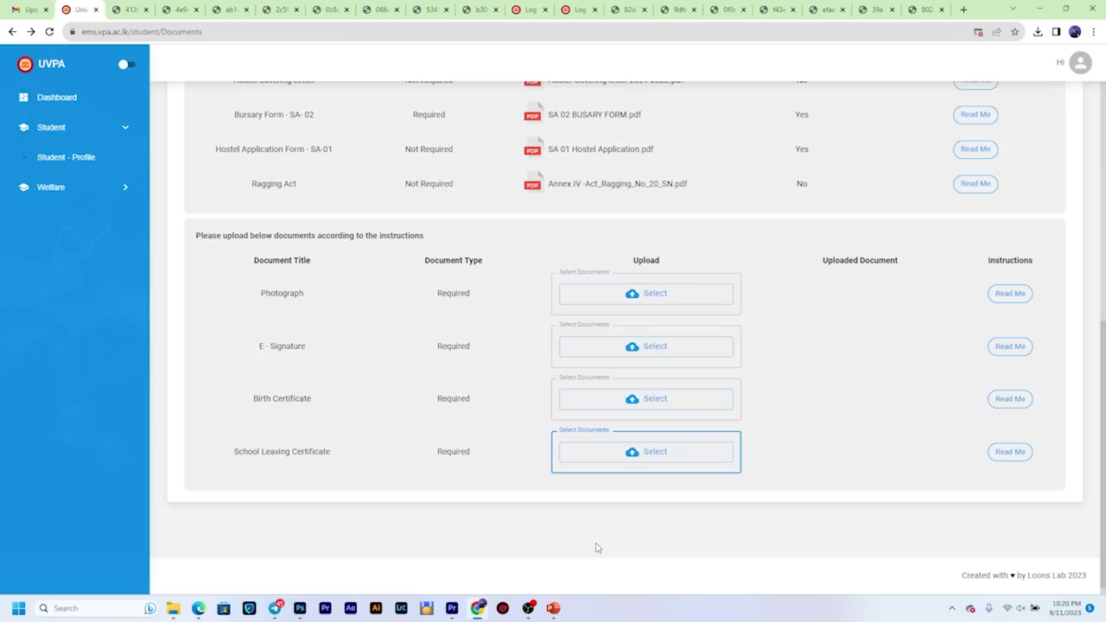
{"action": "scroll", "coordinate": [709, 406], "scroll_direction": "up", "scroll_amount": 1}
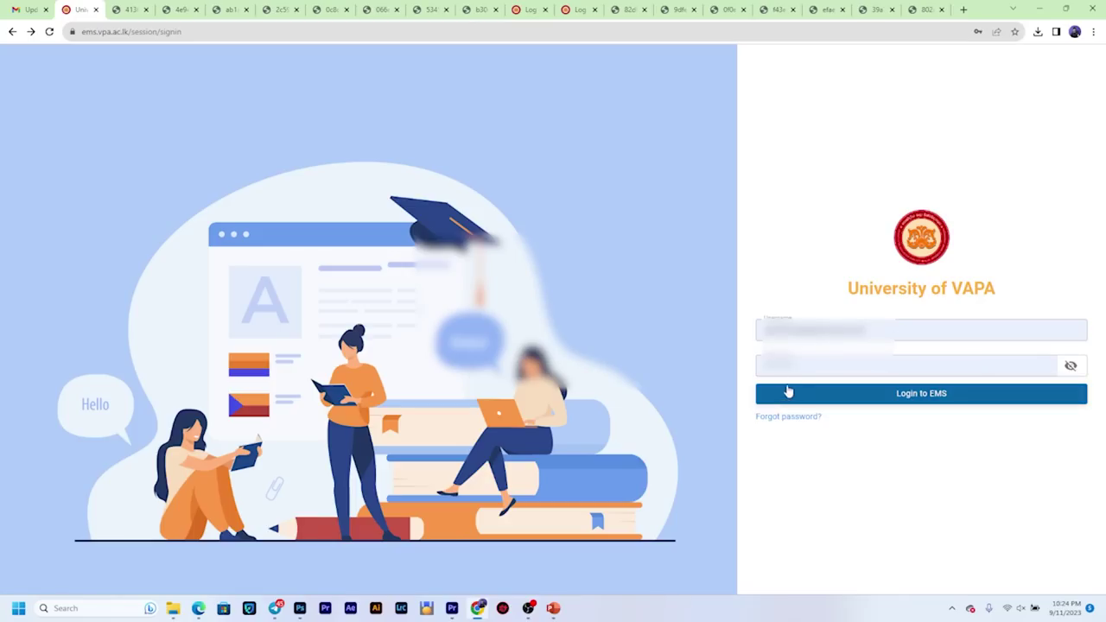
Step: Log back into EMS with the filled credentials and open the profile's documents tab
{"action": "left_click", "coordinate": [790, 366]}
{"action": "left_click", "coordinate": [698, 199]}
{"action": "left_click", "coordinate": [928, 402]}
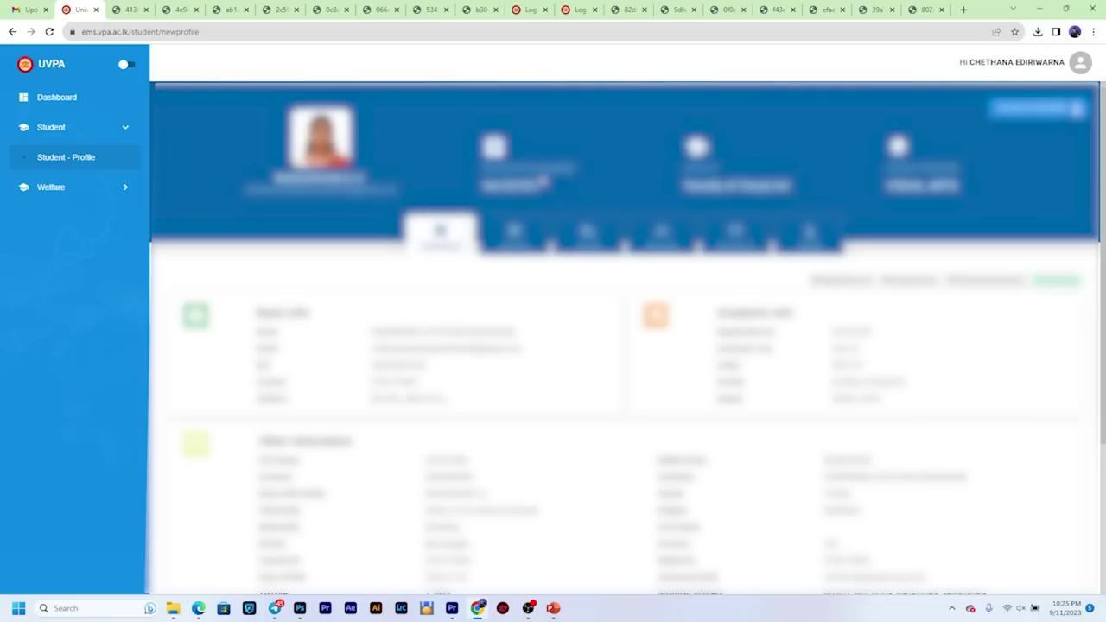
{"action": "left_click", "coordinate": [519, 240]}
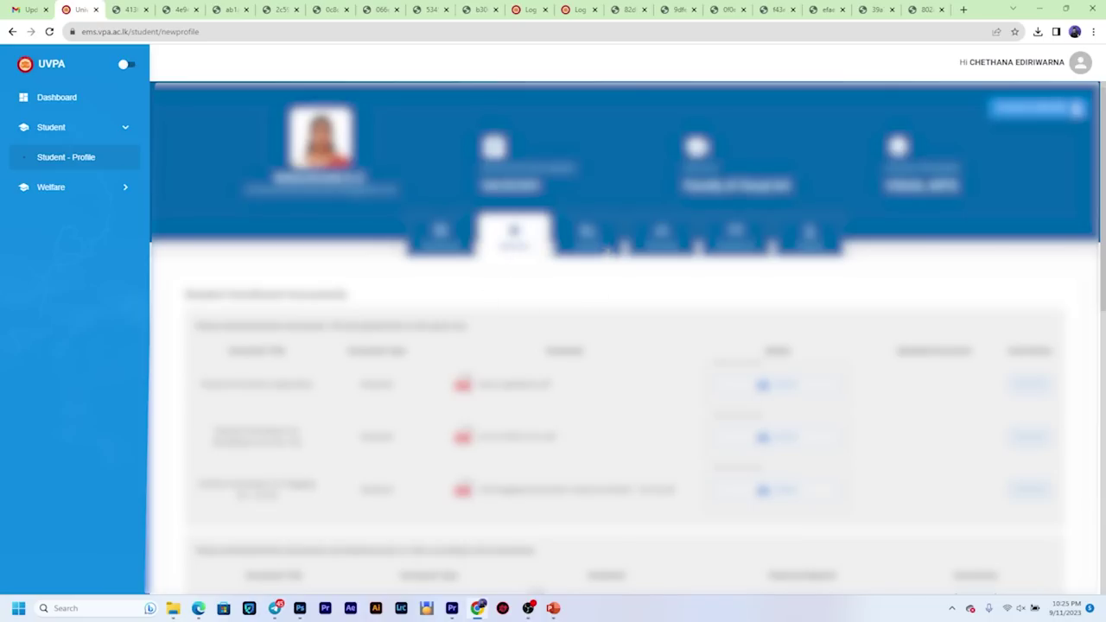